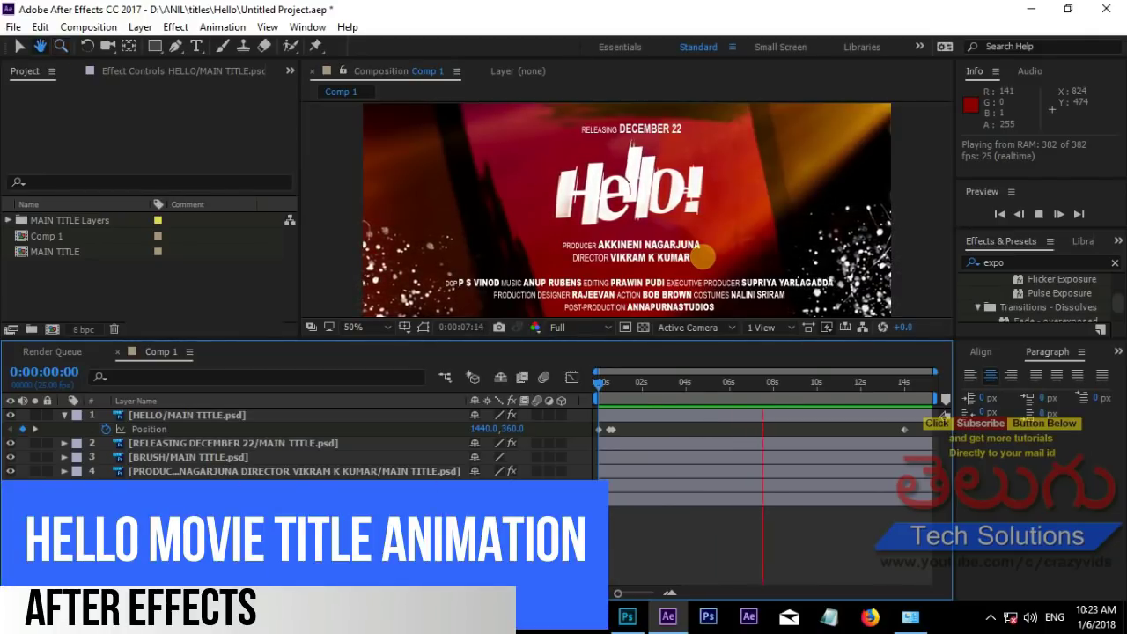
- Replay the Hello title animation from the first frame in a maximized viewer
key(space)
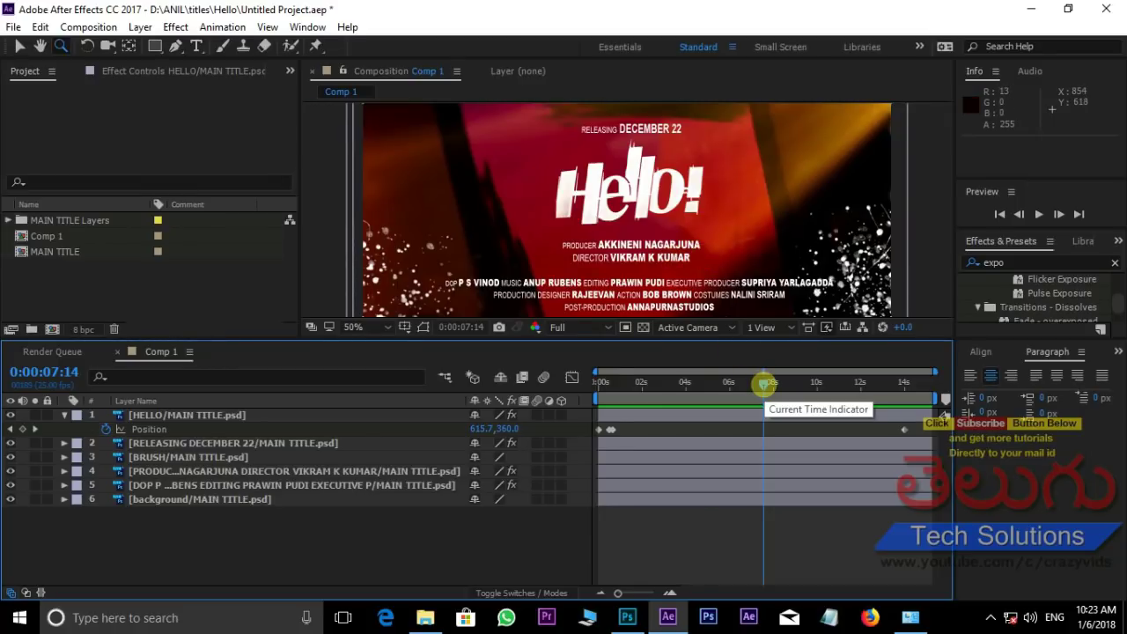
key(Home)
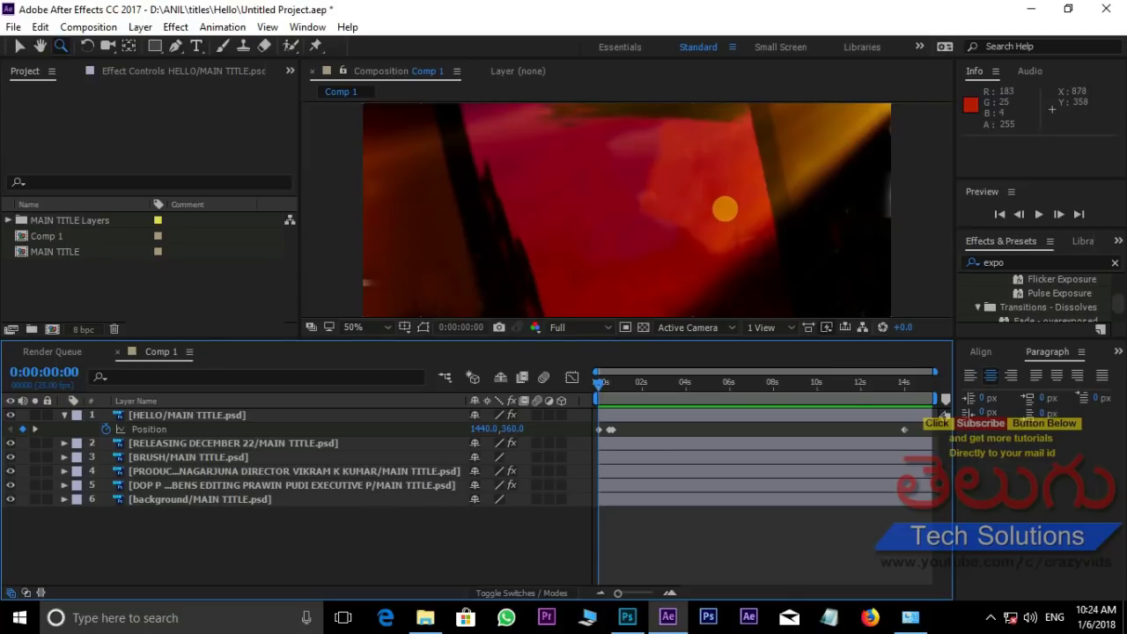
key(space)
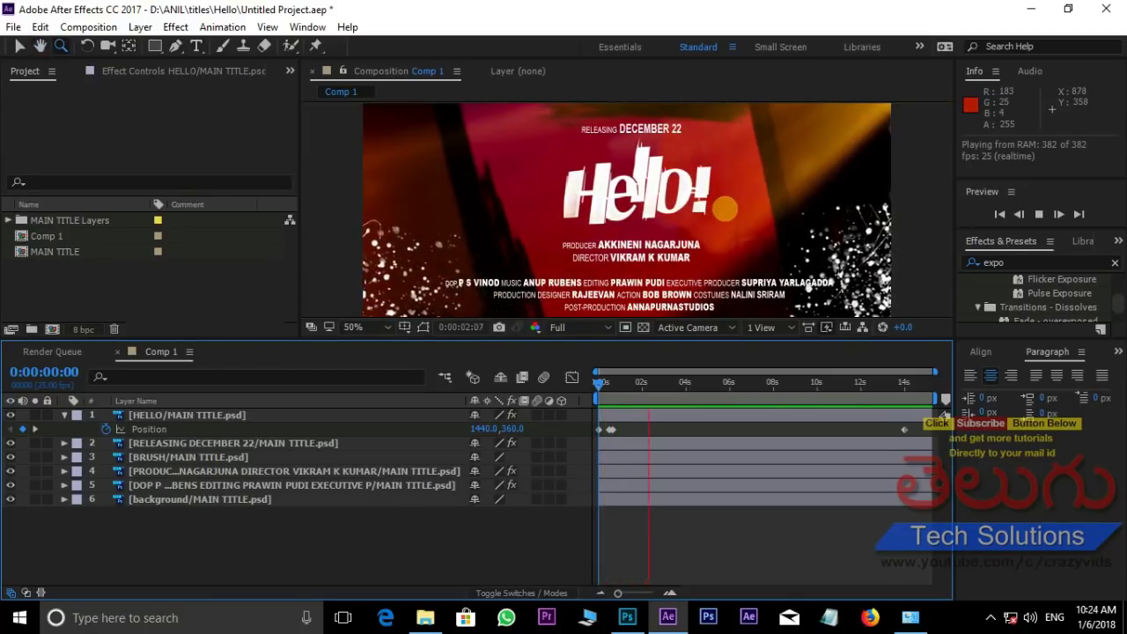
key(space)
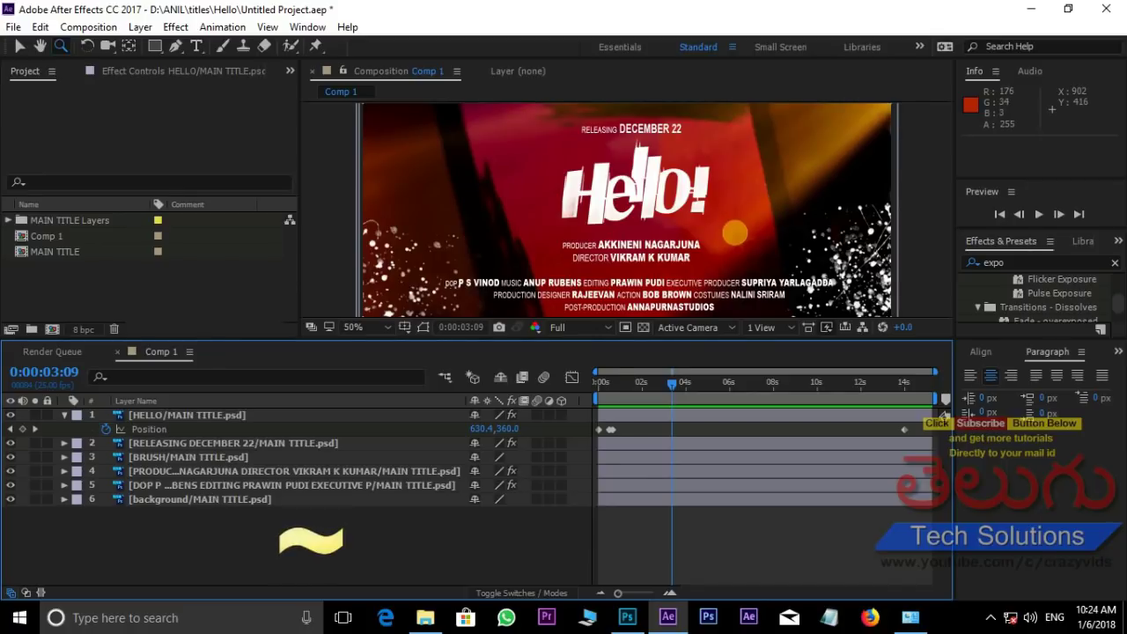
key(grave)
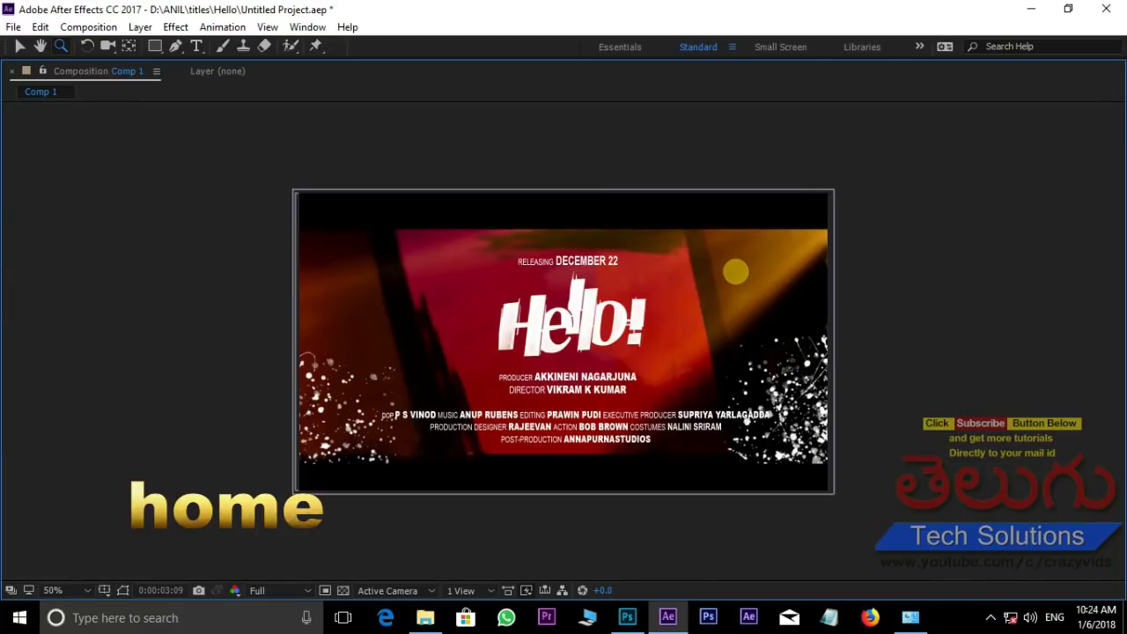
key(Home)
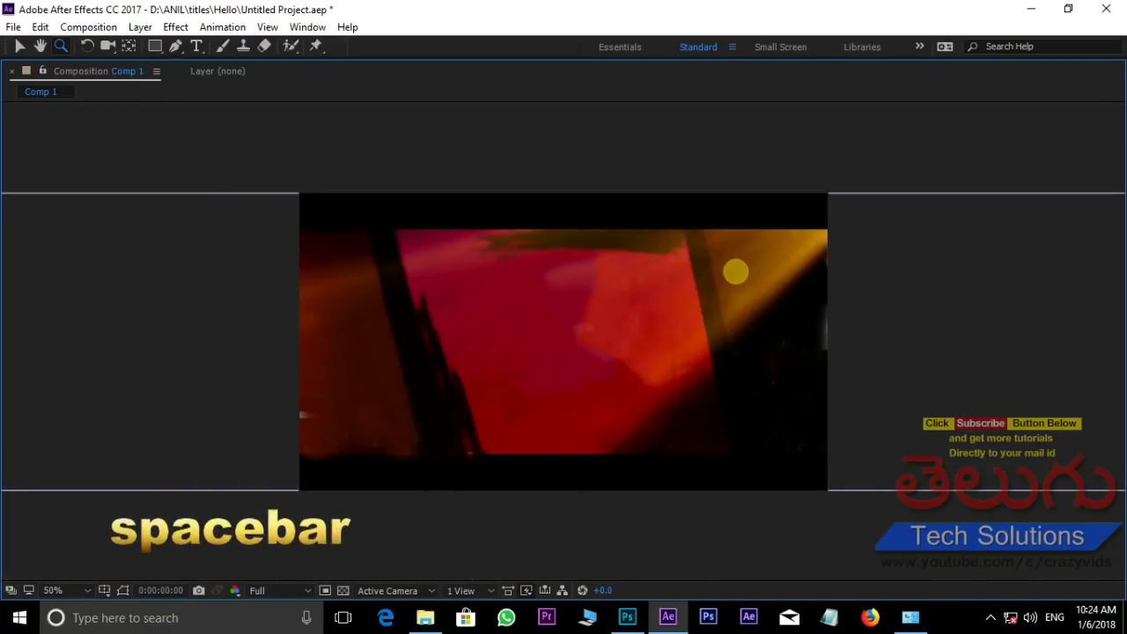
key(space)
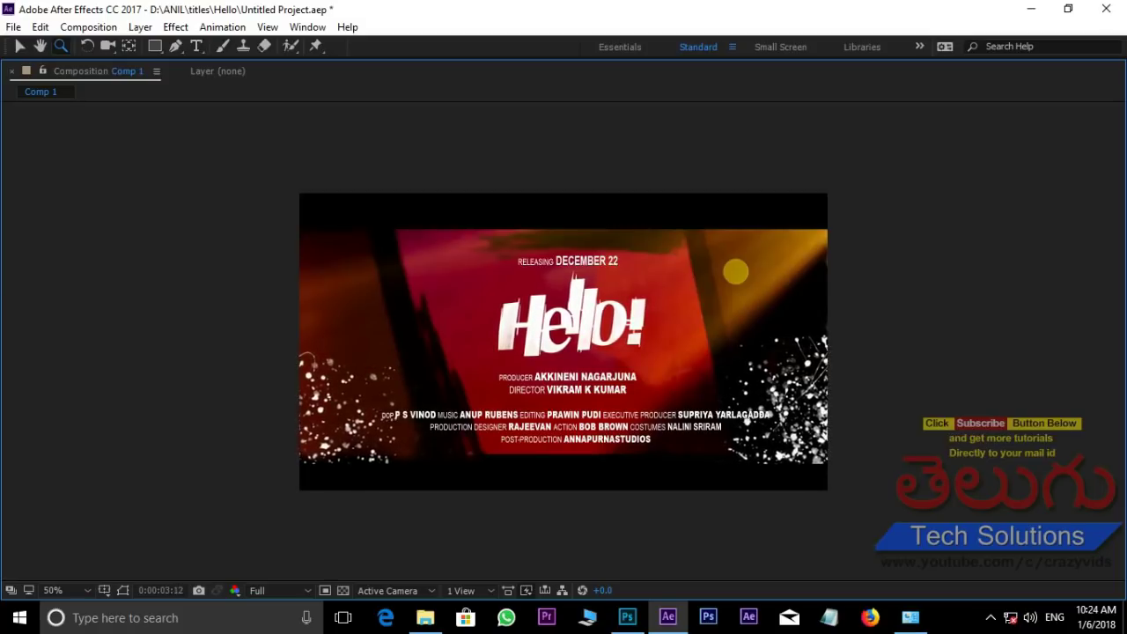
key(space)
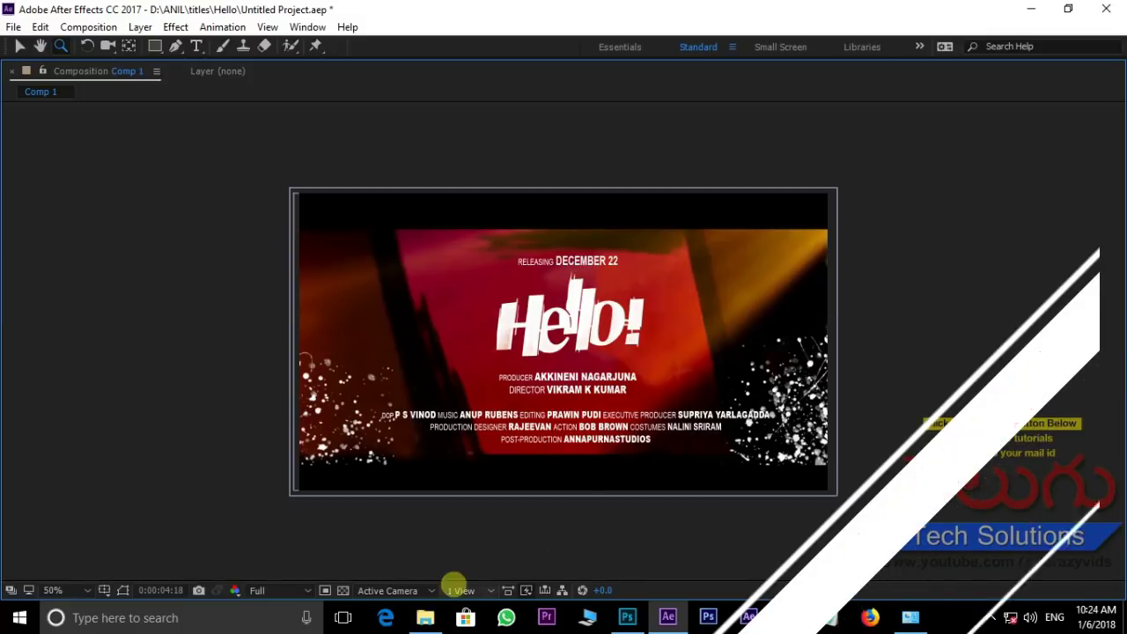
- Open MAIN TITLE.psd from the HELLO MOVIE SOURCE FILES folder in Photoshop
click(425, 617)
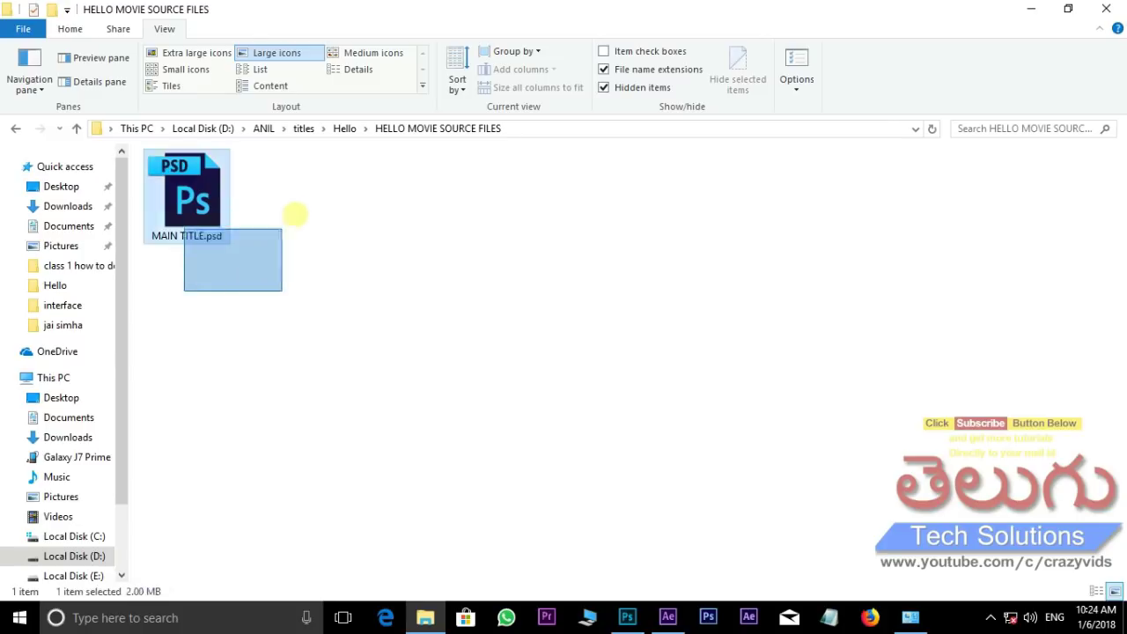
drag(183, 290, 283, 220)
double_click(203, 215)
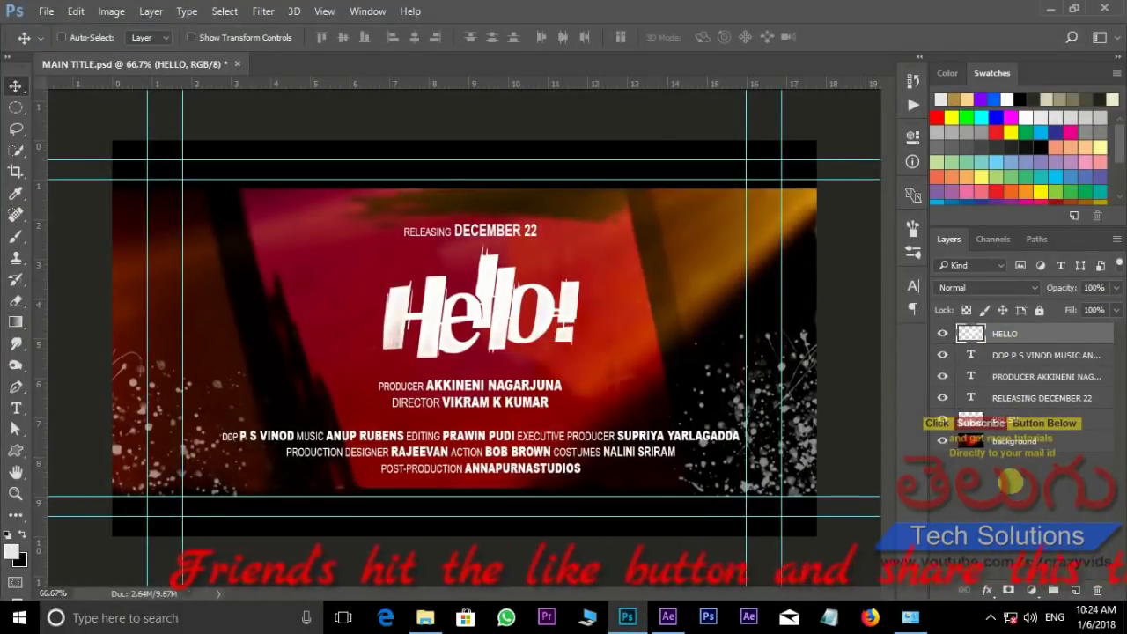
- Hide all layers, reveal background, splatter, release date, credits and Hello! in turn, then return to After Effects
drag(942, 333, 942, 440)
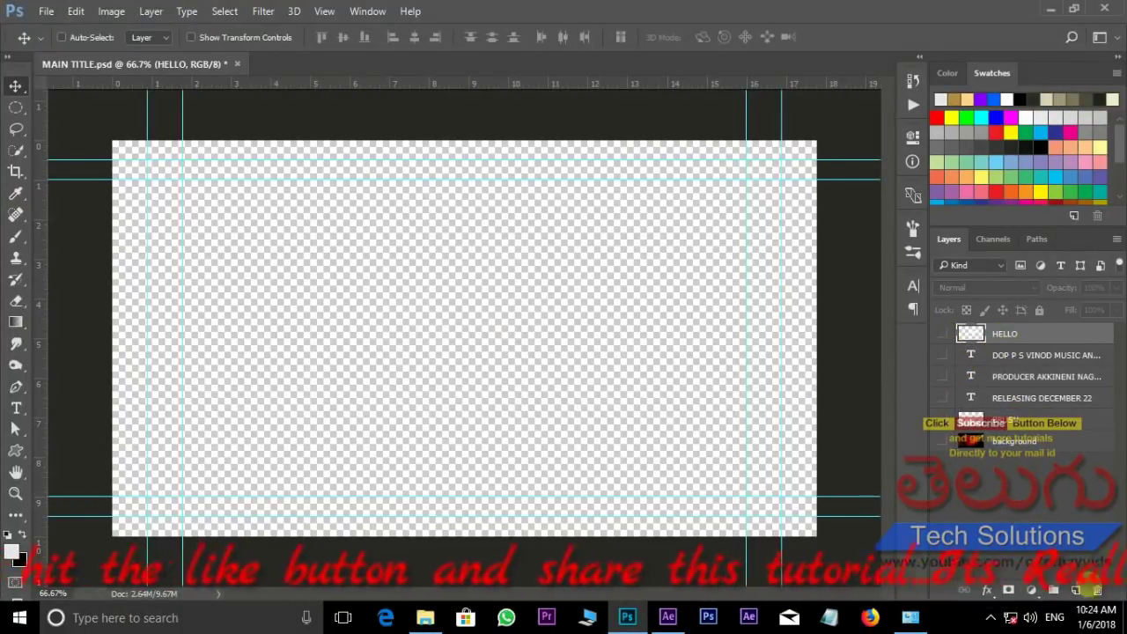
click(942, 440)
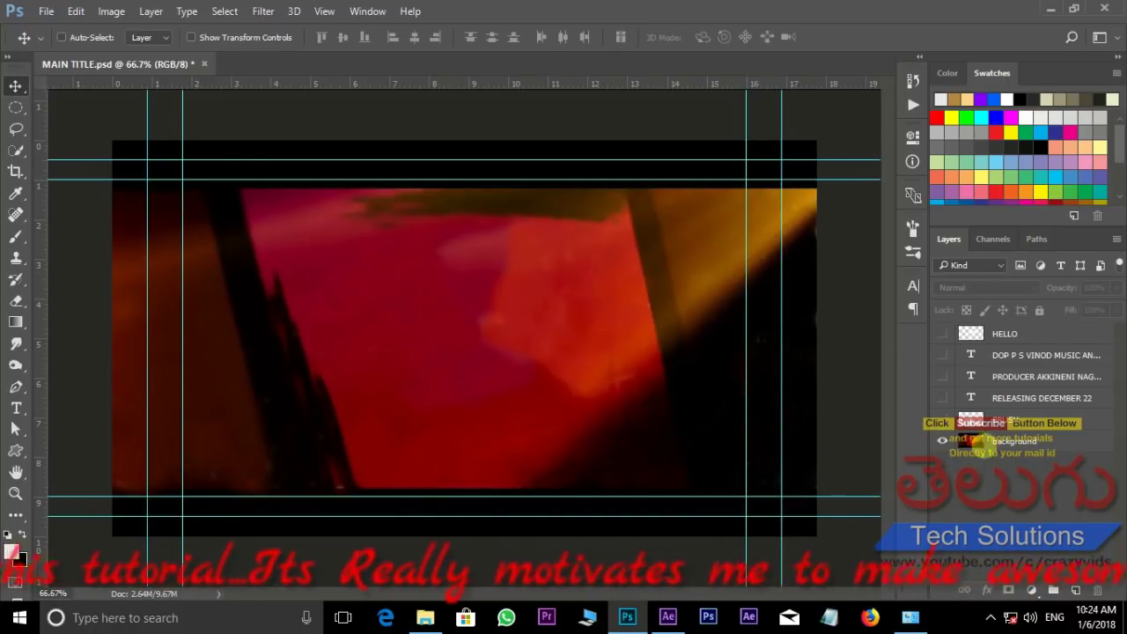
click(940, 419)
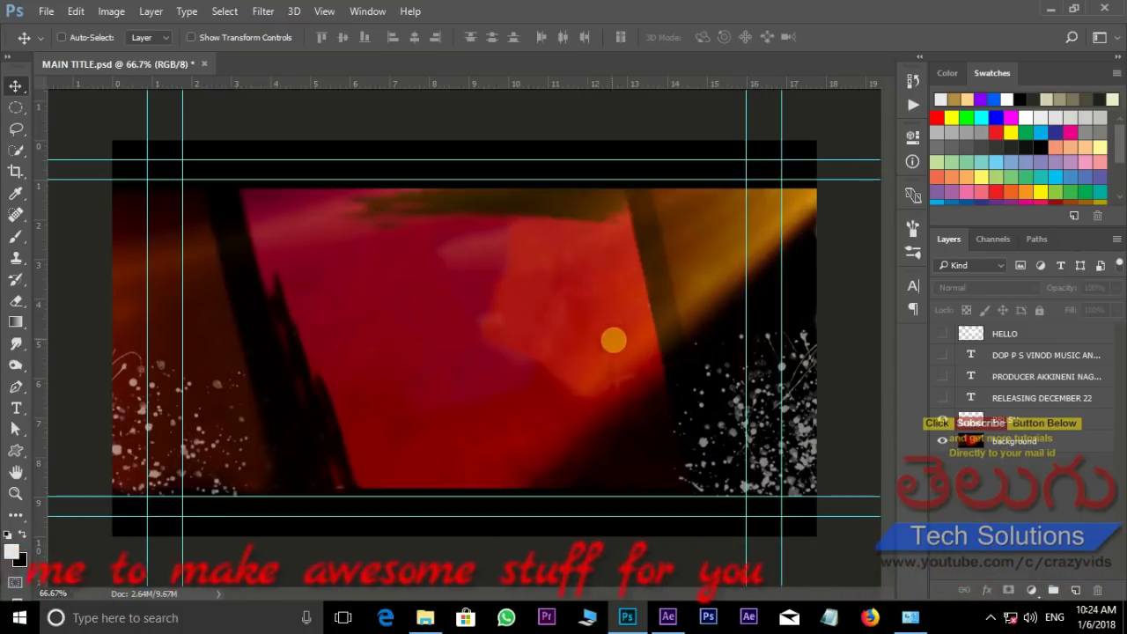
click(942, 397)
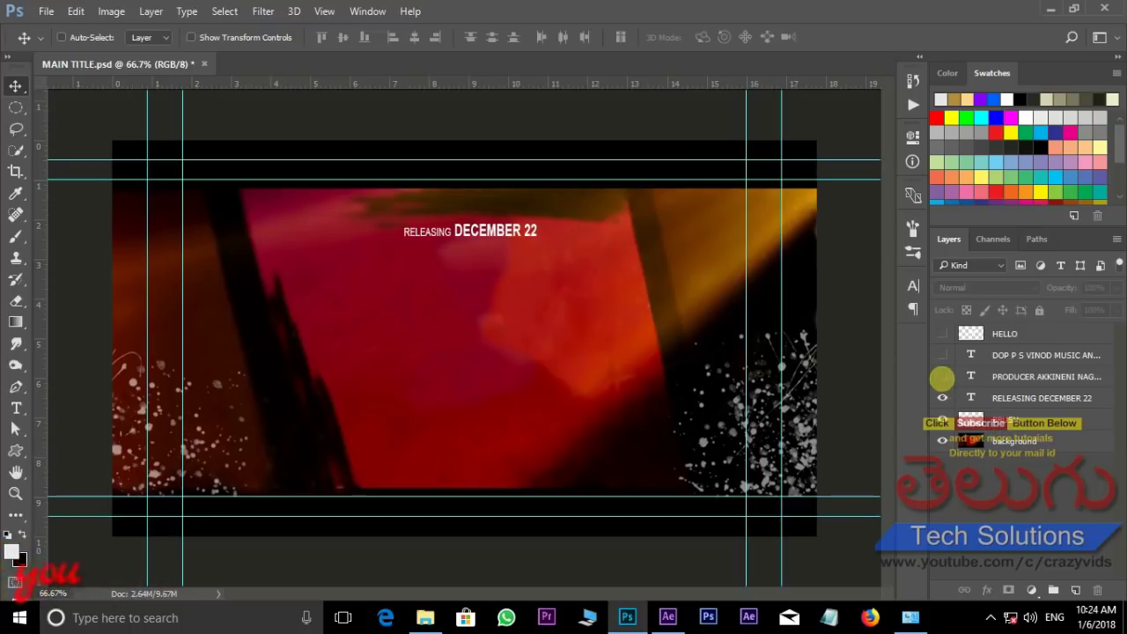
click(941, 377)
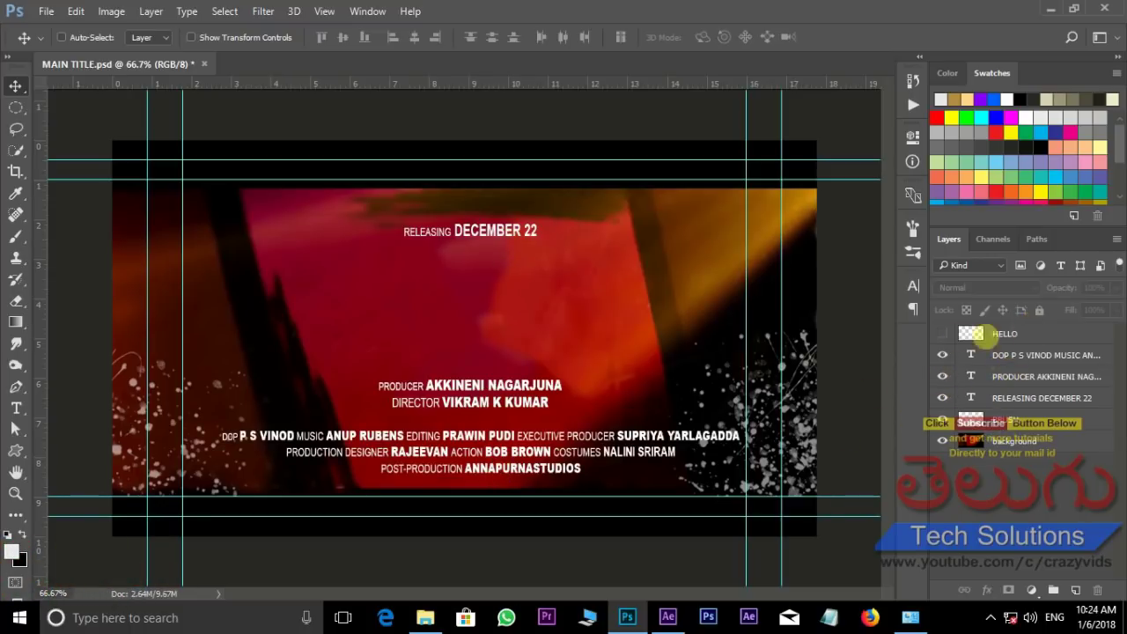
click(942, 332)
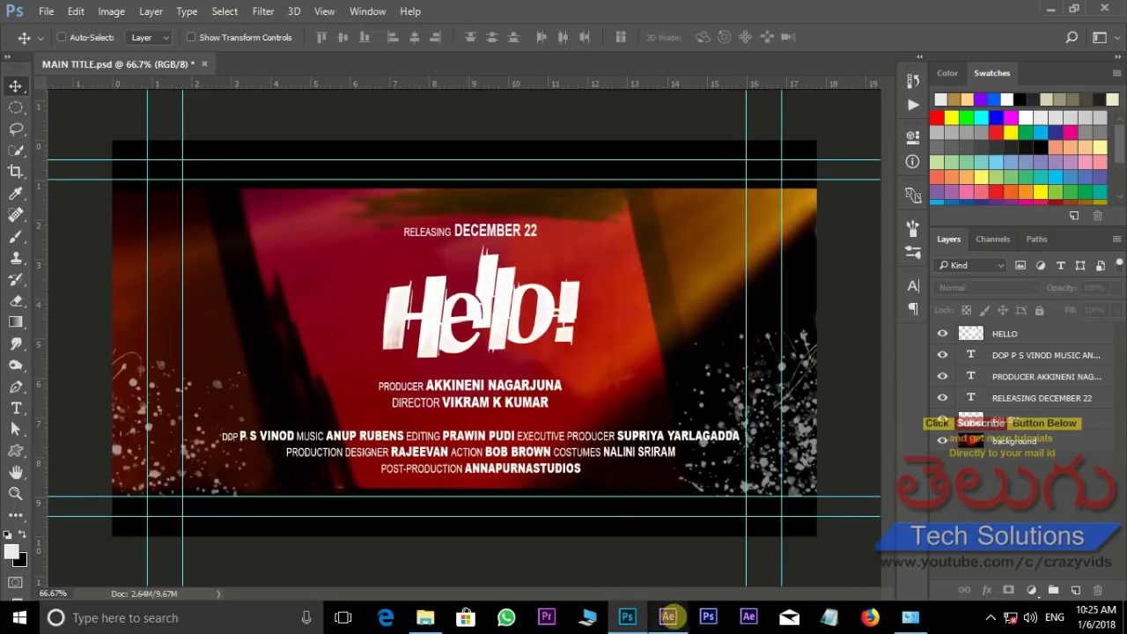
click(668, 618)
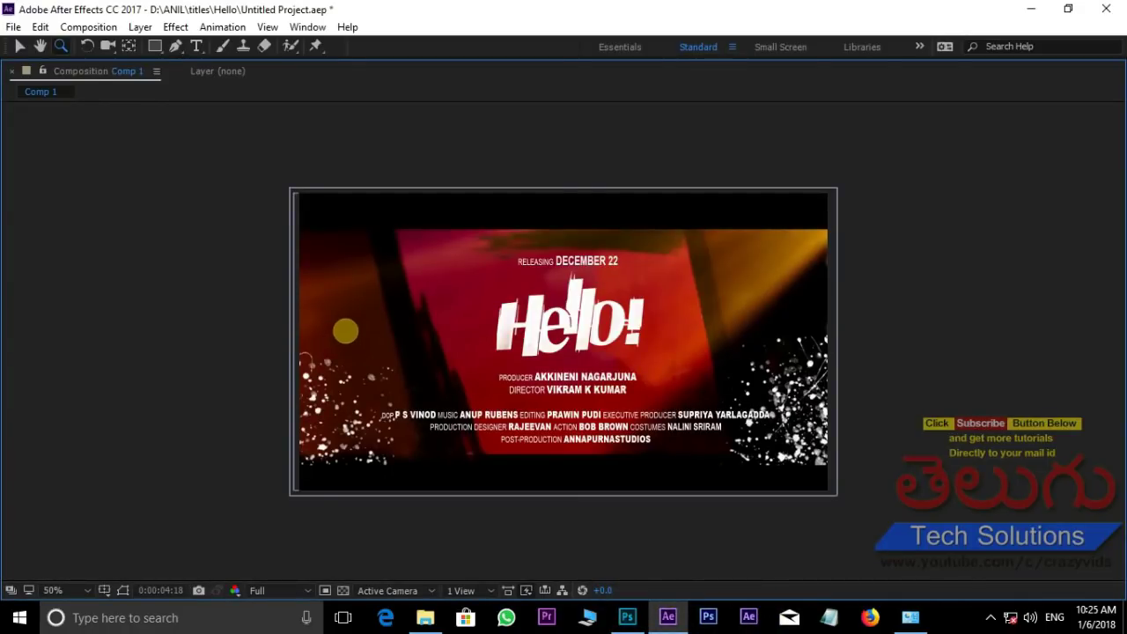
- Delete the three old project items and create an empty 1280×720, 25 fps Comp 1
key(grave)
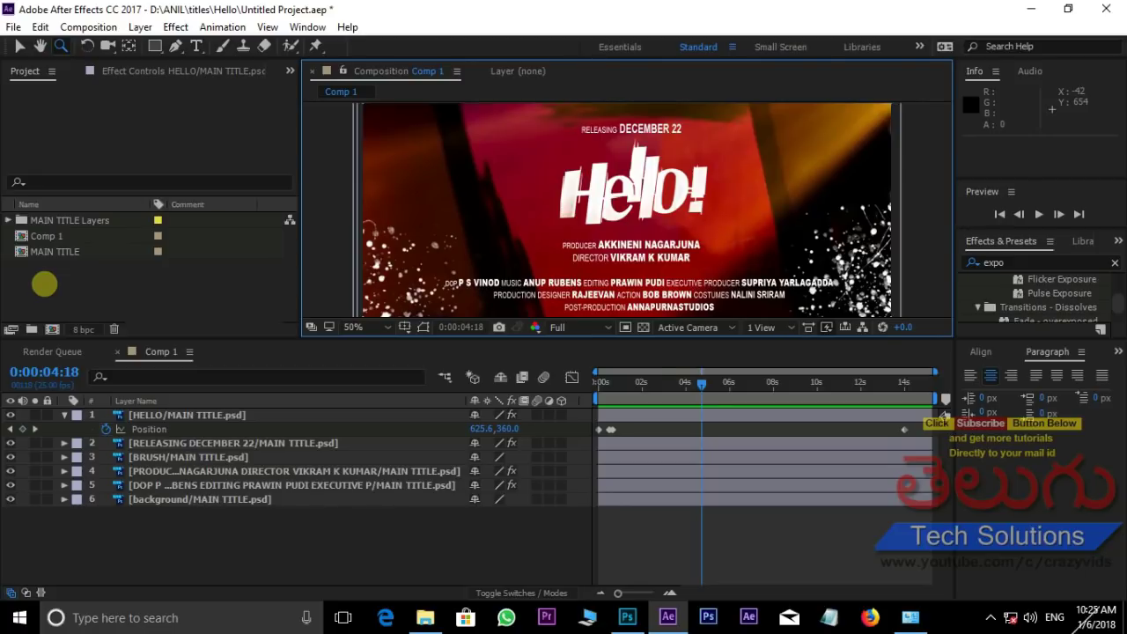
click(39, 284)
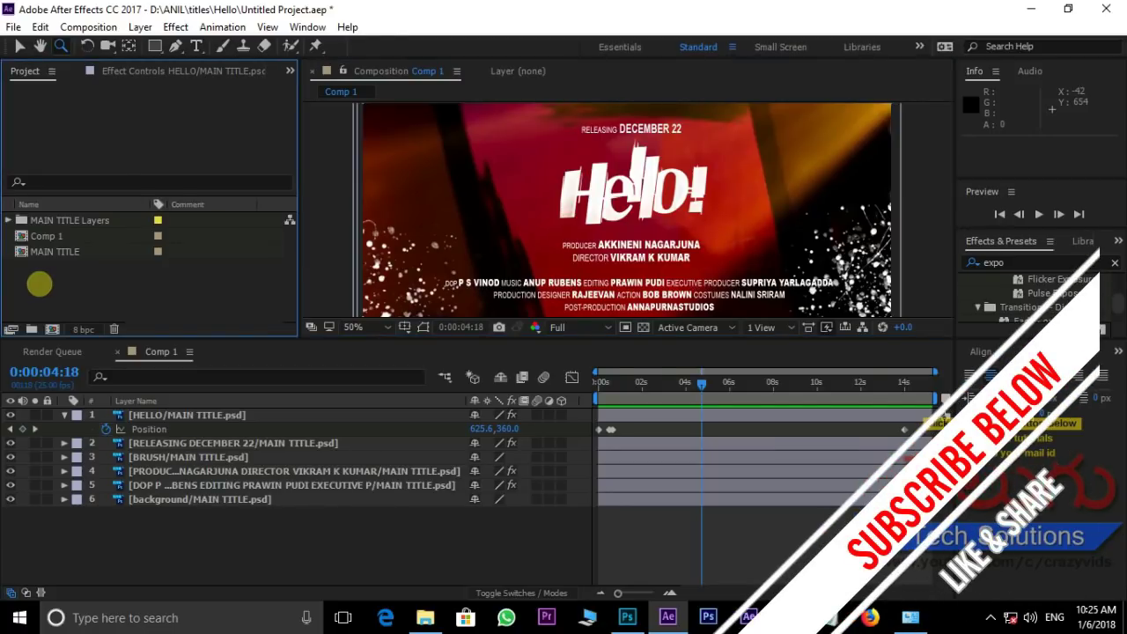
drag(39, 284, 123, 194)
key(Delete)
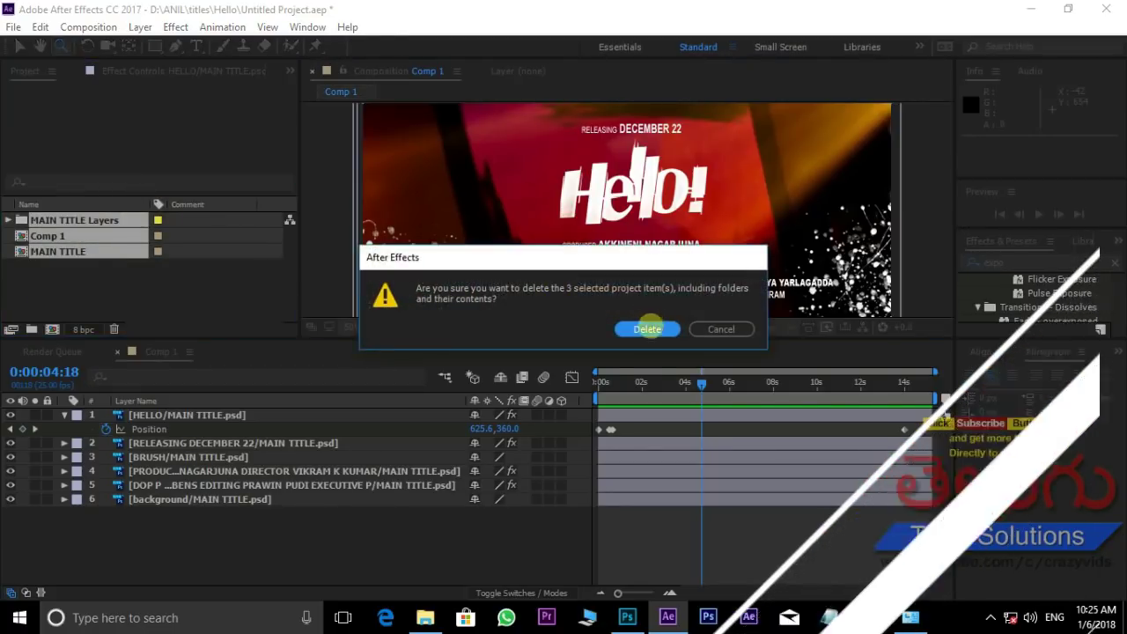
click(644, 325)
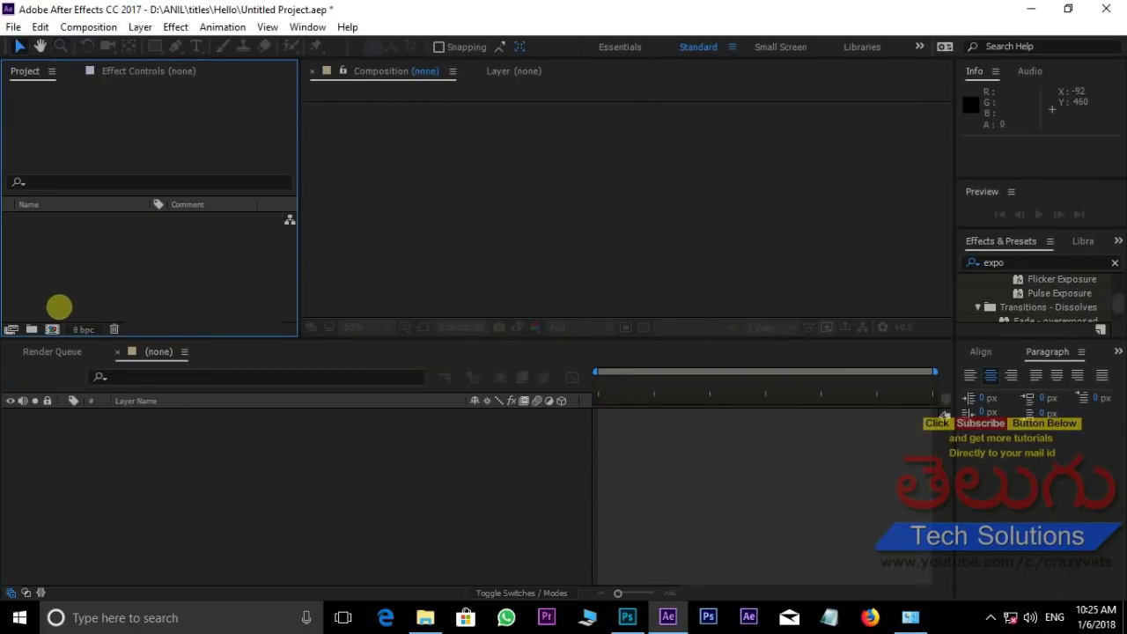
click(51, 329)
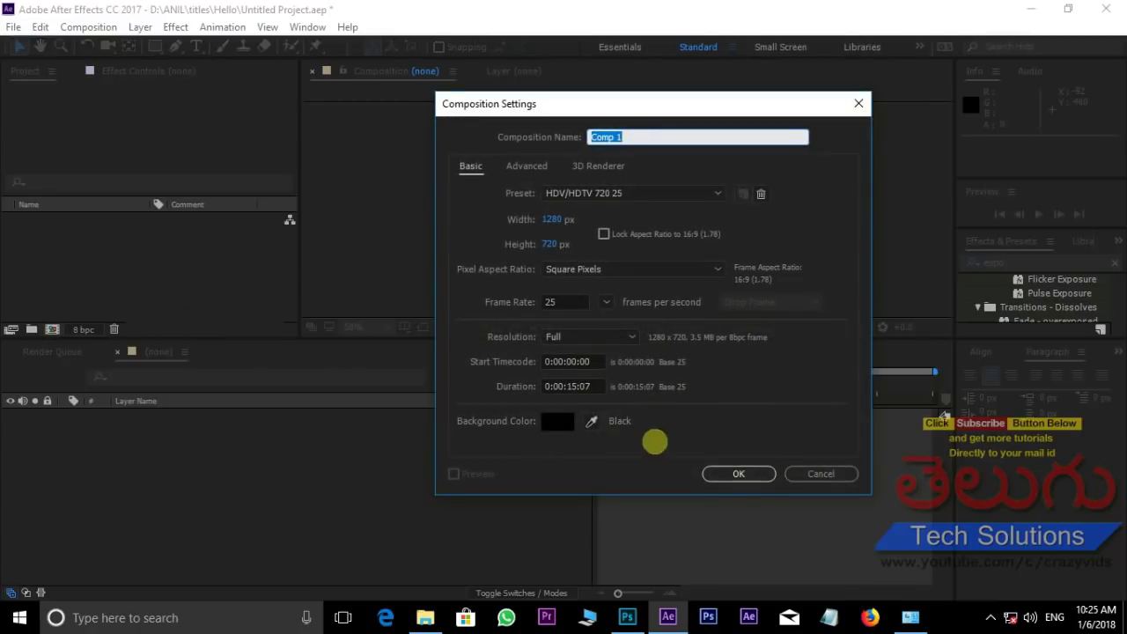
click(738, 474)
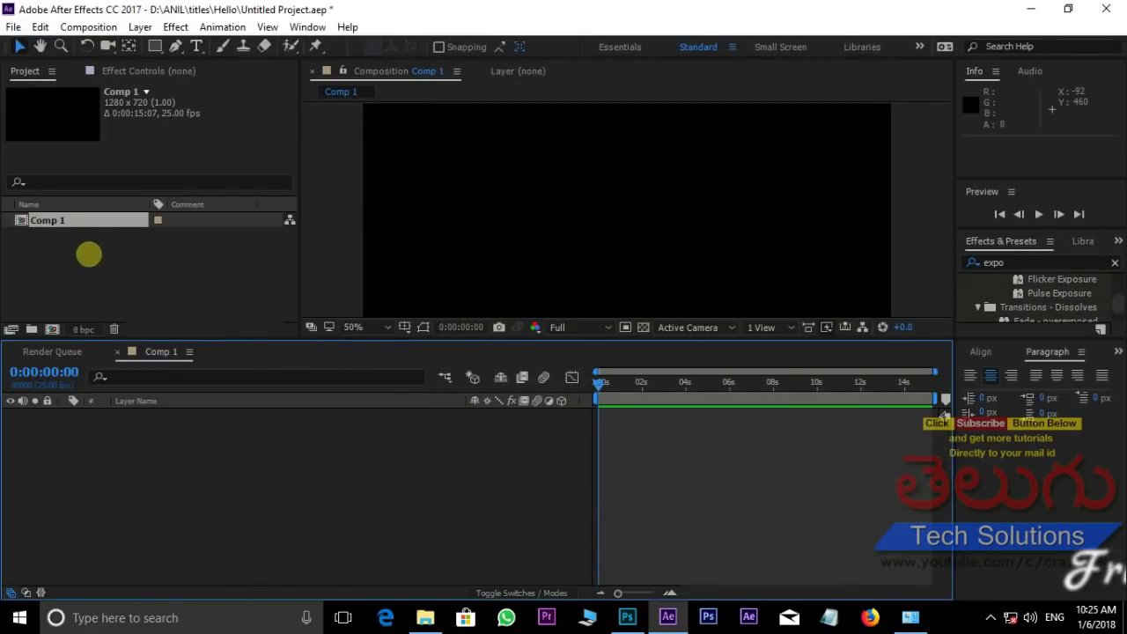
- Import MAIN TITLE.psd as a composition
double_click(106, 267)
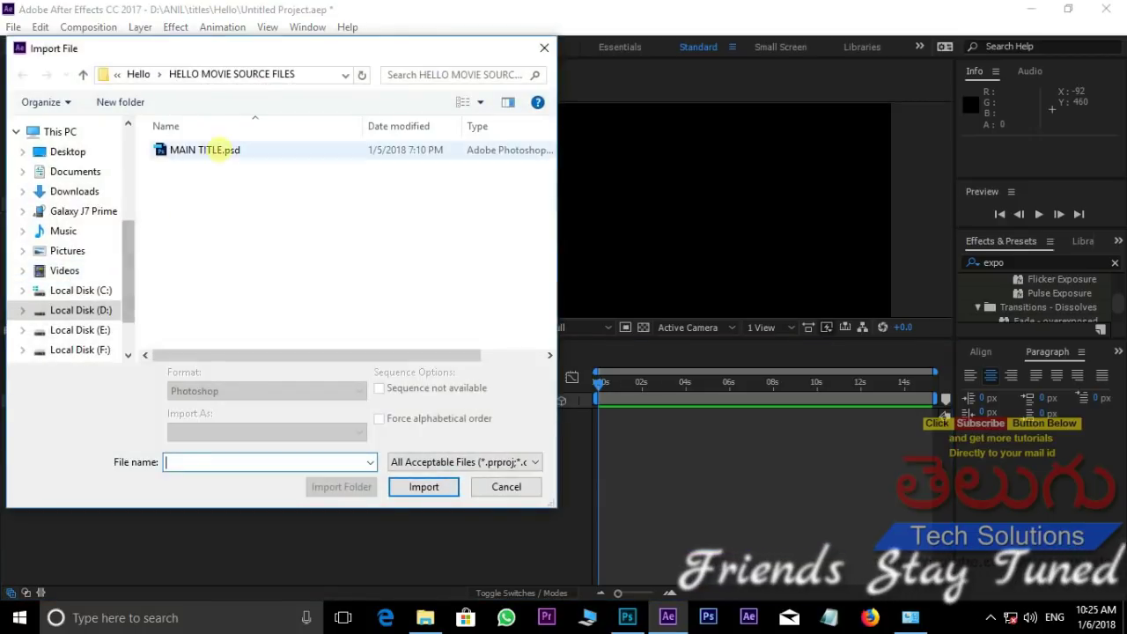
click(222, 150)
click(410, 485)
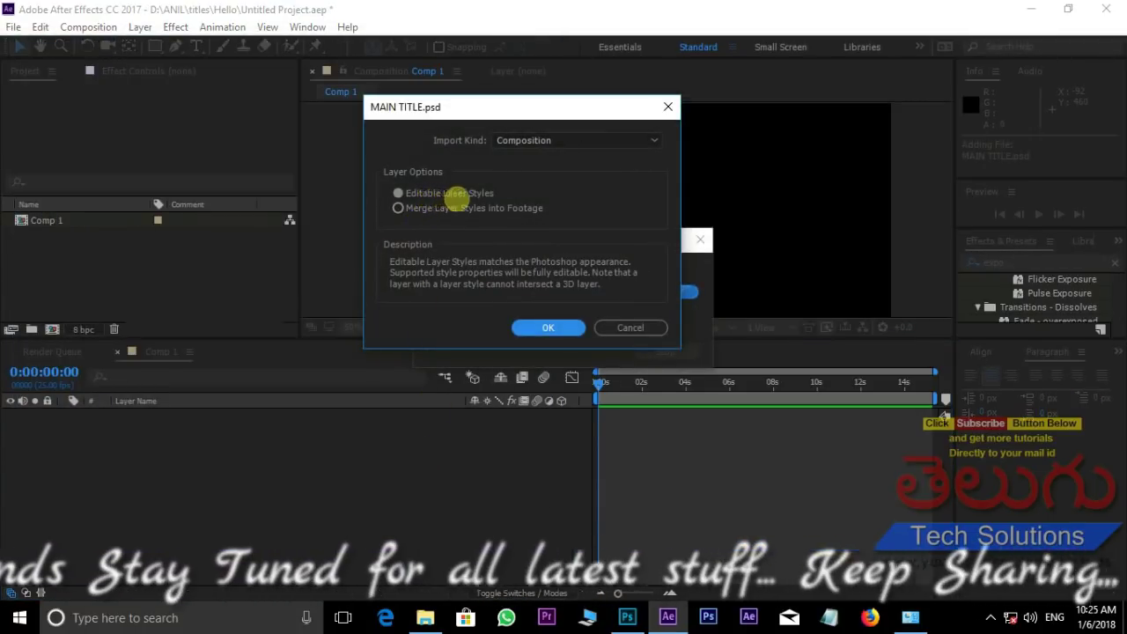
click(546, 327)
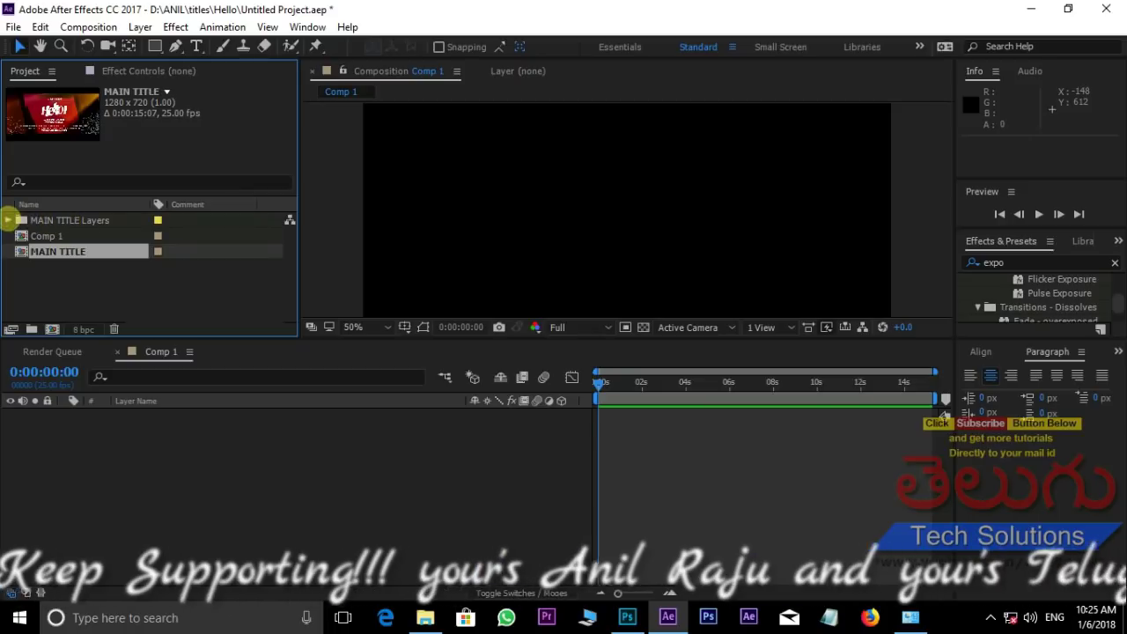
- Place the PSD layers from the MAIN TITLE Layers folder into Comp 1
click(8, 220)
click(53, 236)
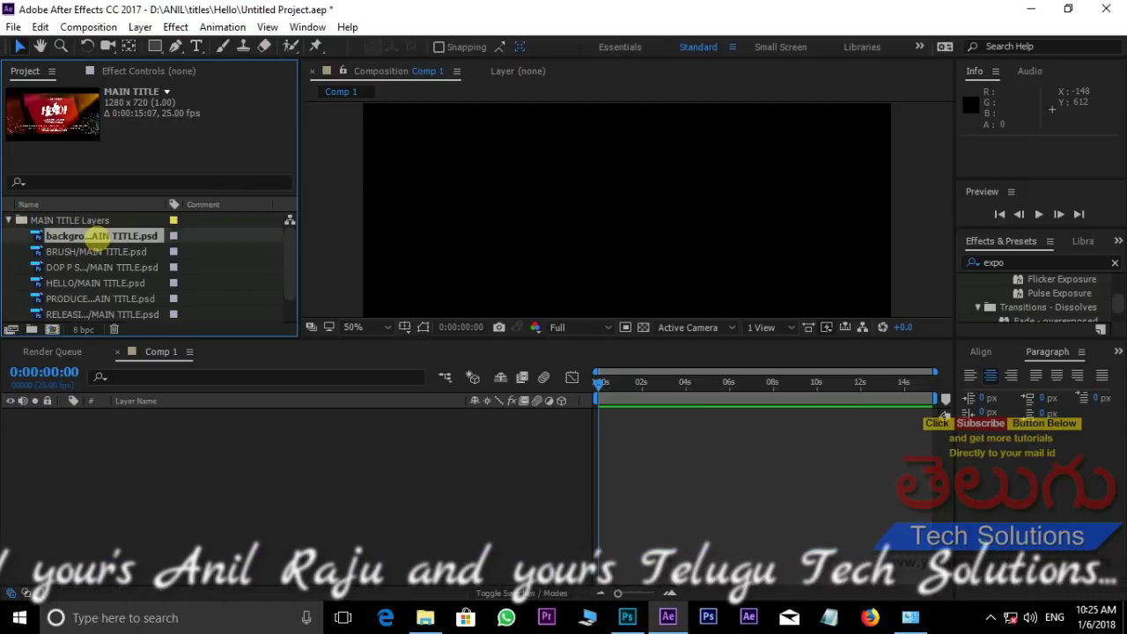
scroll(185, 228, down, 1)
shift+click(132, 282)
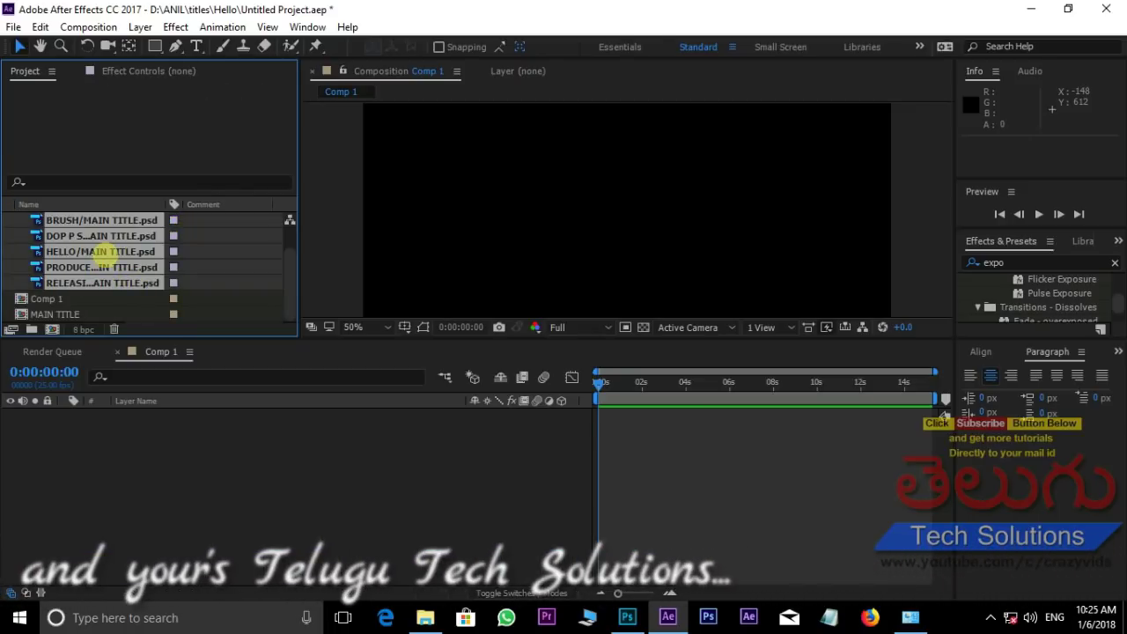
mouse_move(101, 255)
mouse_down()
mouse_move(110, 419)
mouse_move(131, 523)
mouse_up()
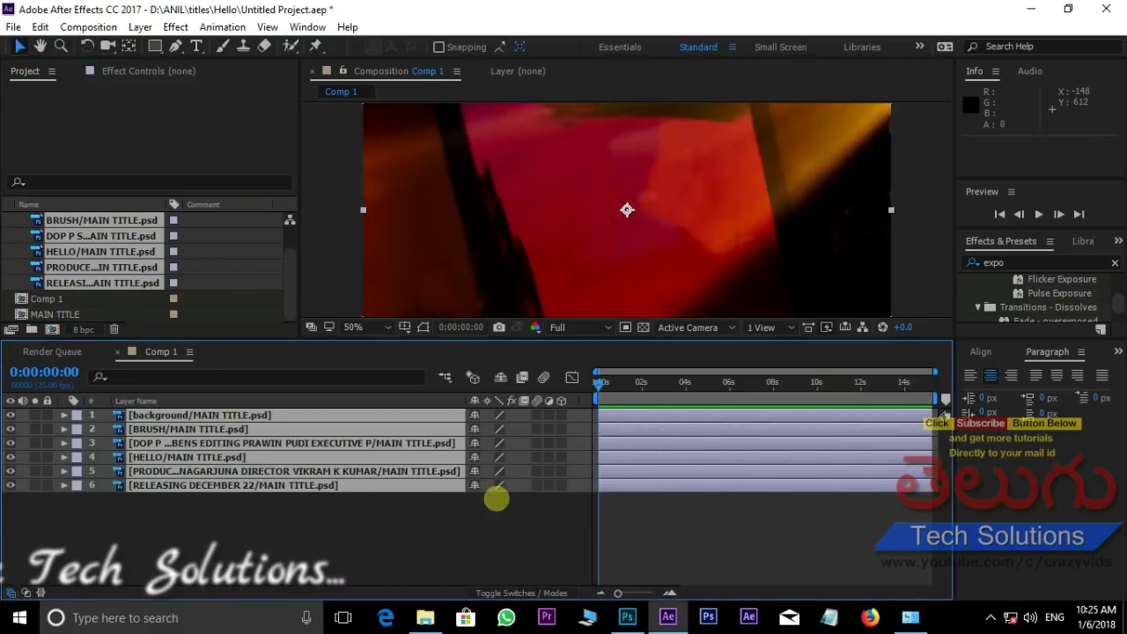
- Move the background layer to the bottom and BRUSH directly above it
scroll(639, 238, down, 1)
scroll(719, 166, up, 1)
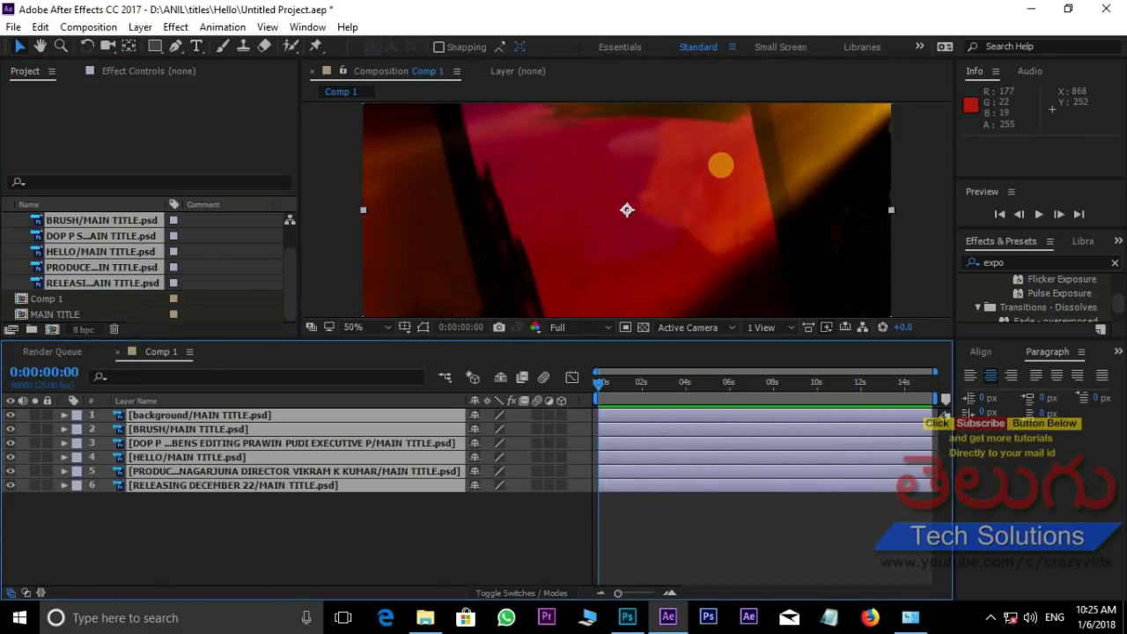
scroll(624, 245, down, 1)
click(353, 520)
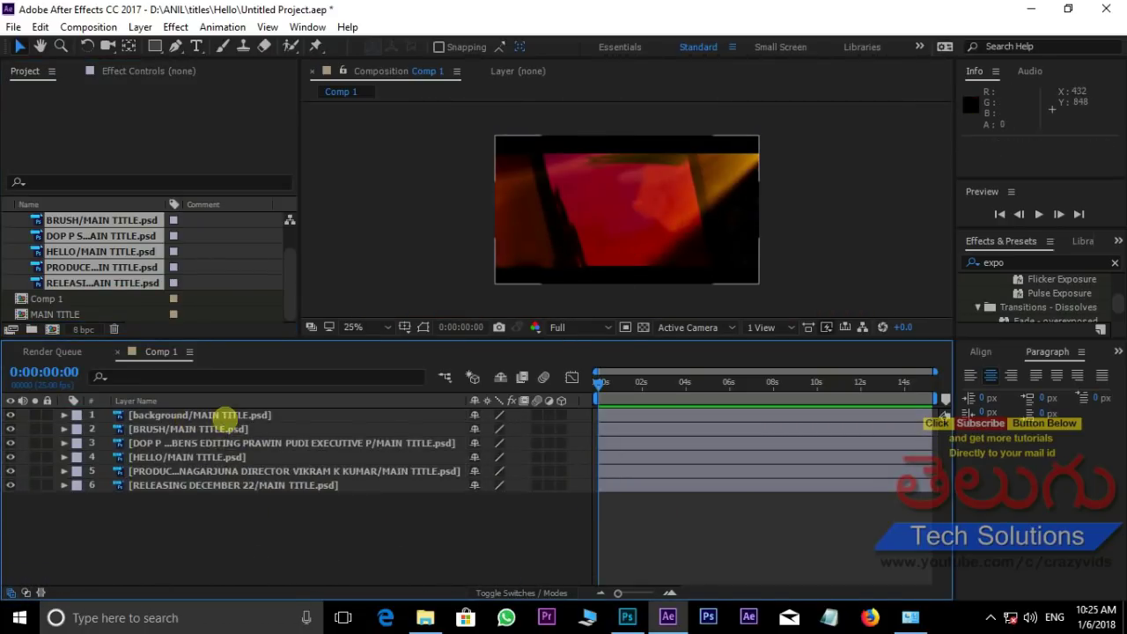
drag(227, 415, 207, 521)
scroll(710, 247, up, 1)
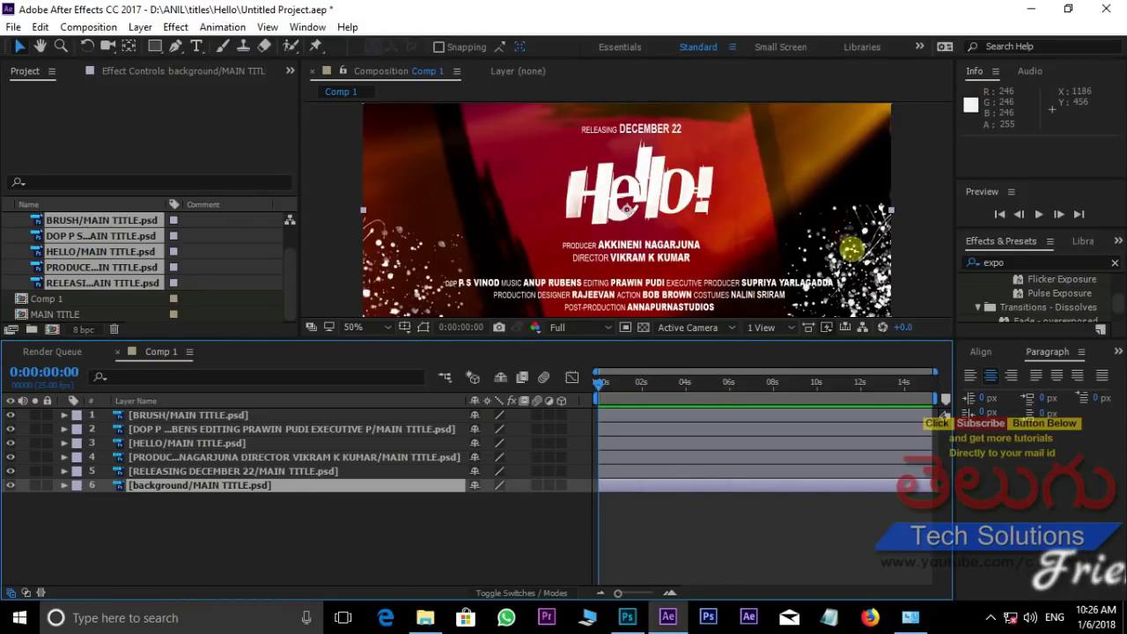
click(300, 520)
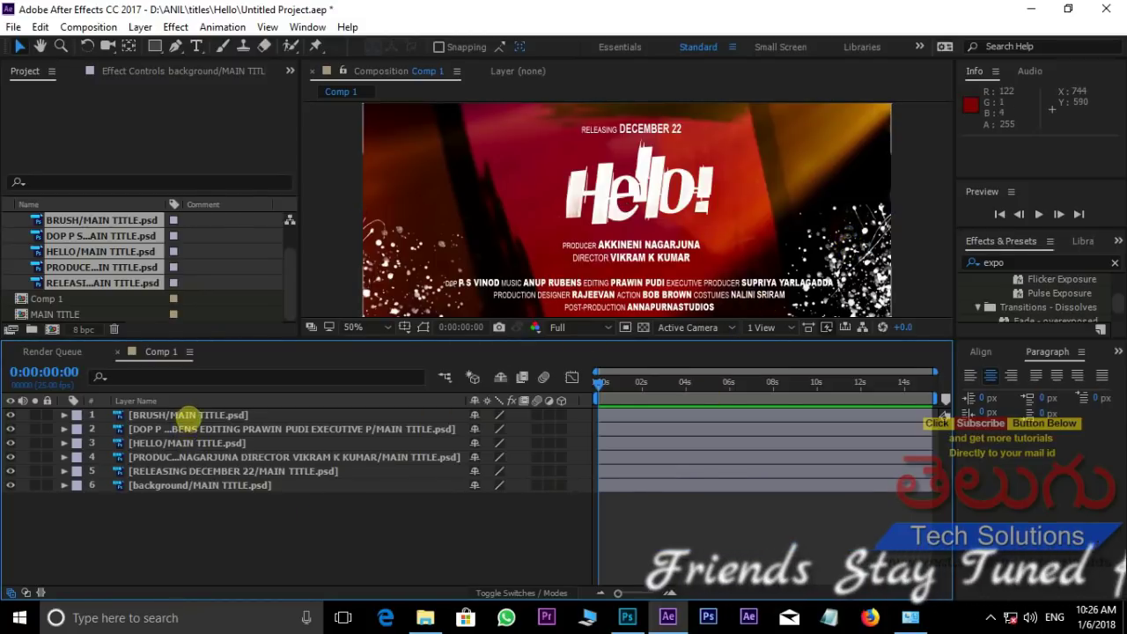
drag(188, 415, 188, 471)
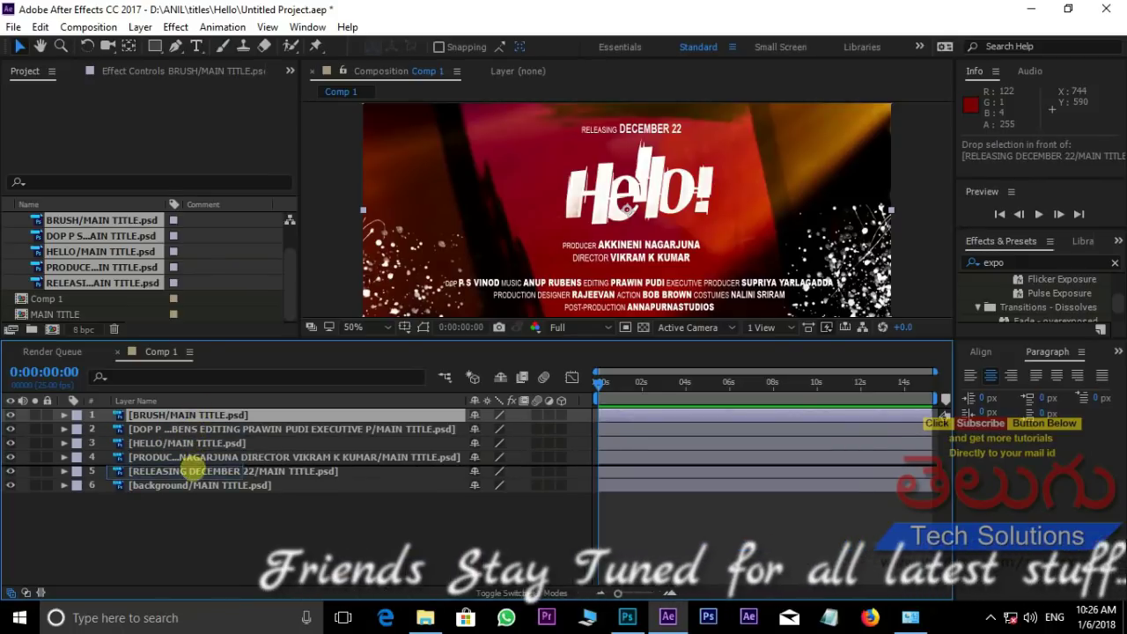
drag(187, 471, 192, 469)
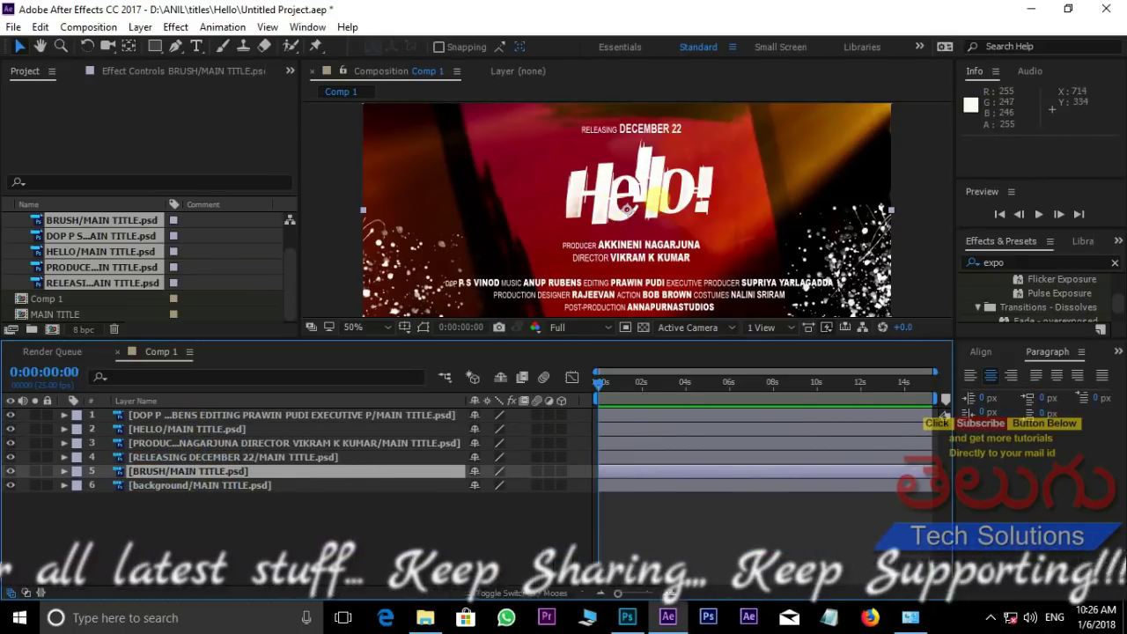
- Put RELEASING DECEMBER 22 on top with HELLO beneath it, and hide the Hello! title
click(304, 514)
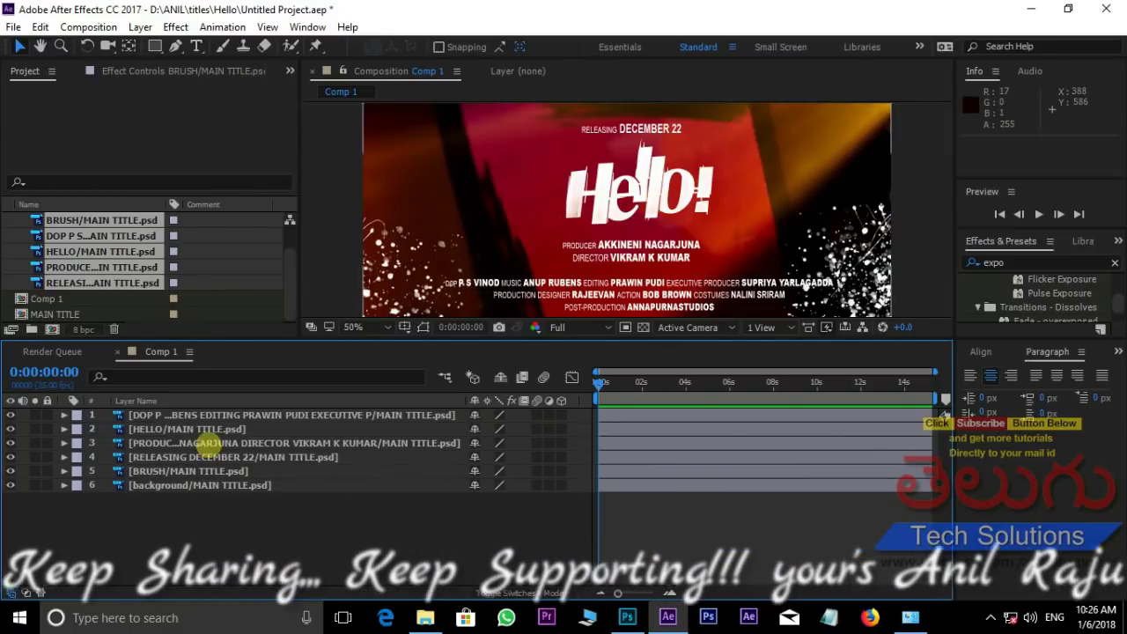
drag(184, 430, 212, 407)
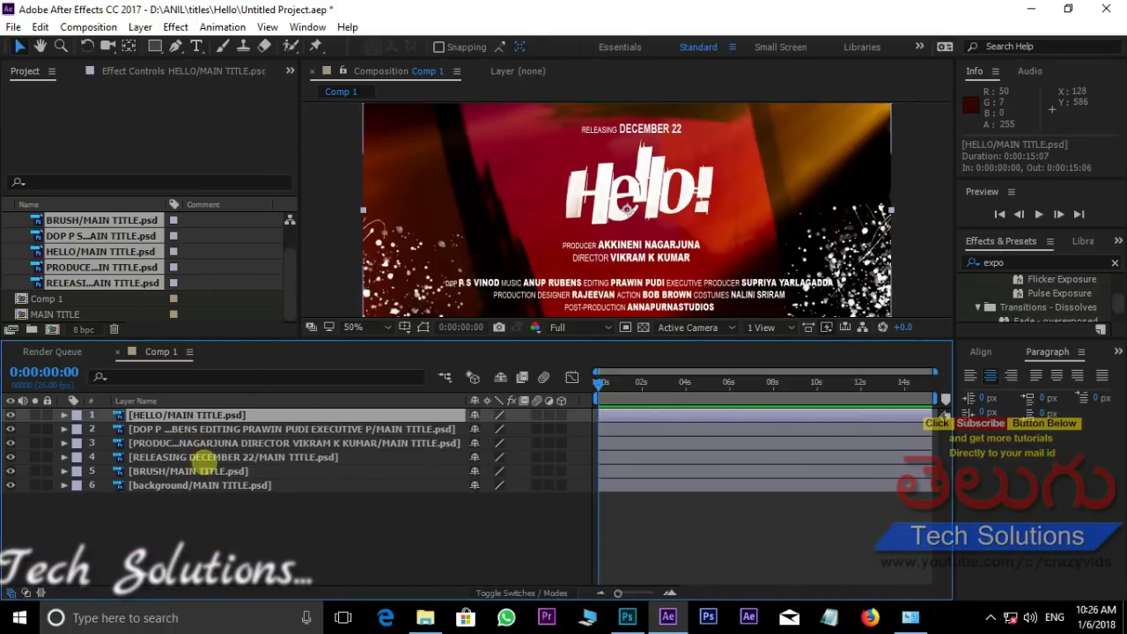
drag(200, 458, 213, 406)
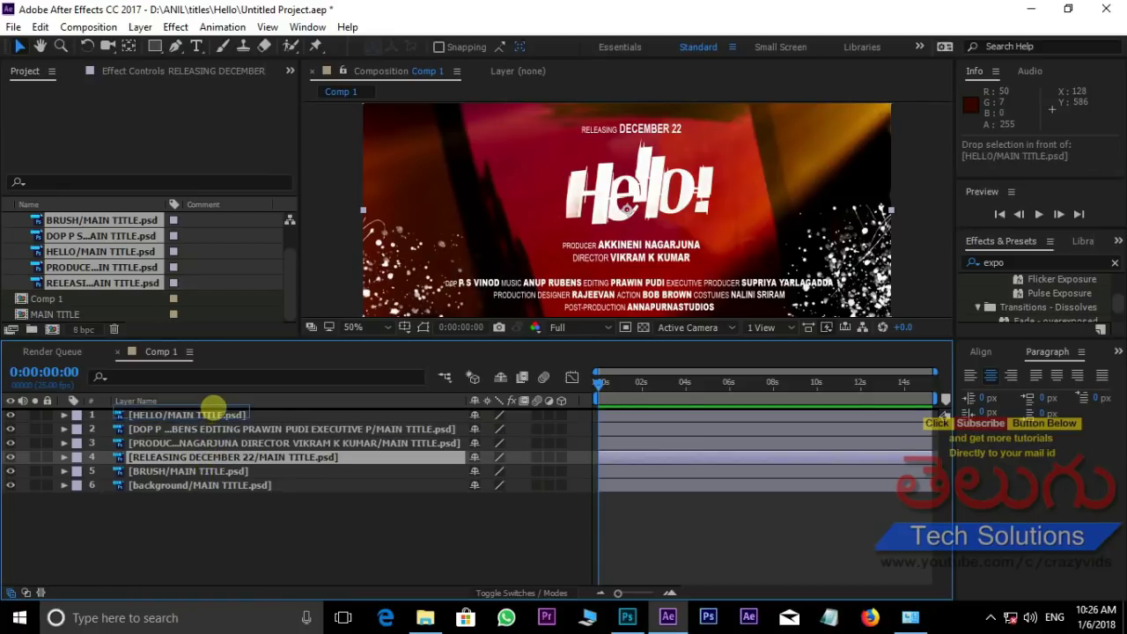
drag(213, 411, 214, 412)
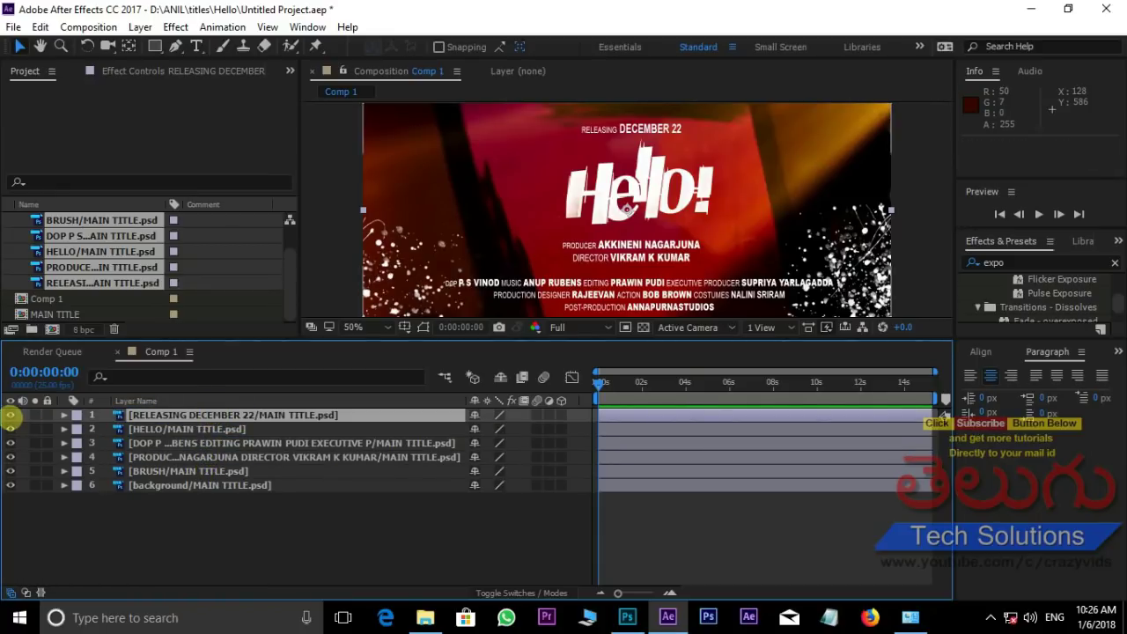
click(10, 428)
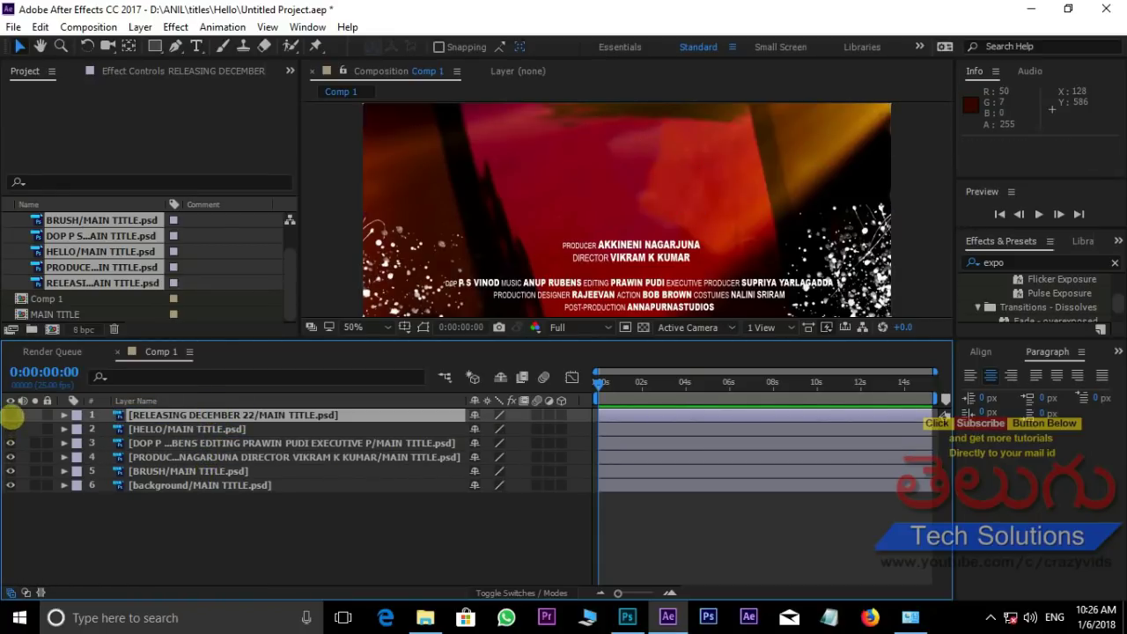
- Unhide HELLO and reveal Position on the RELEASING DECEMBER 22 and HELLO layers
click(11, 427)
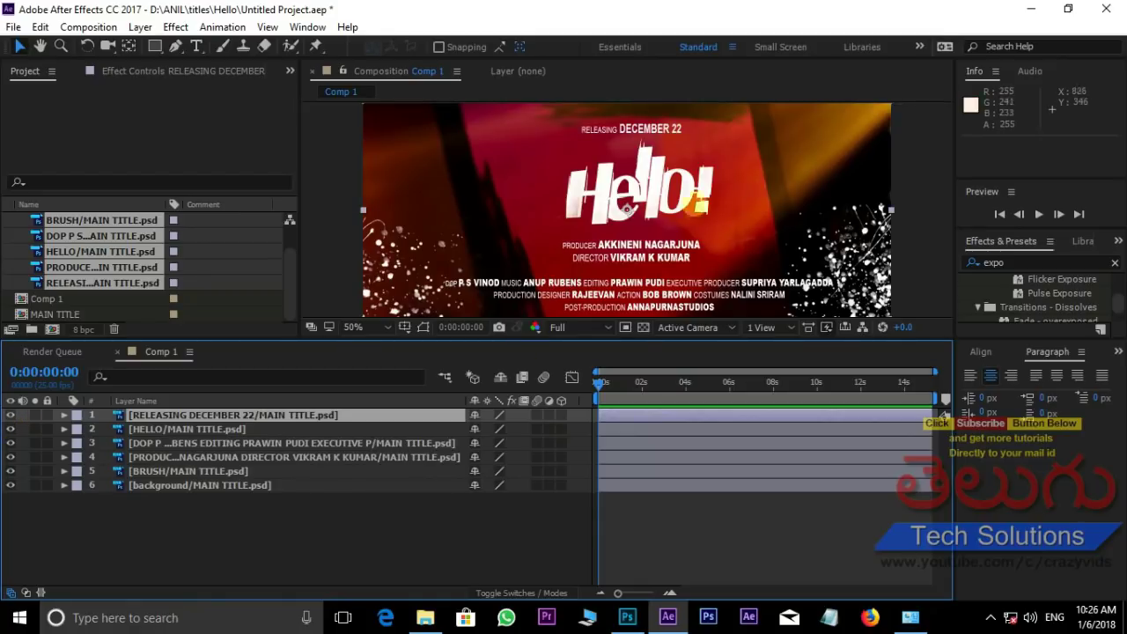
key(h)
drag(622, 130, 592, 172)
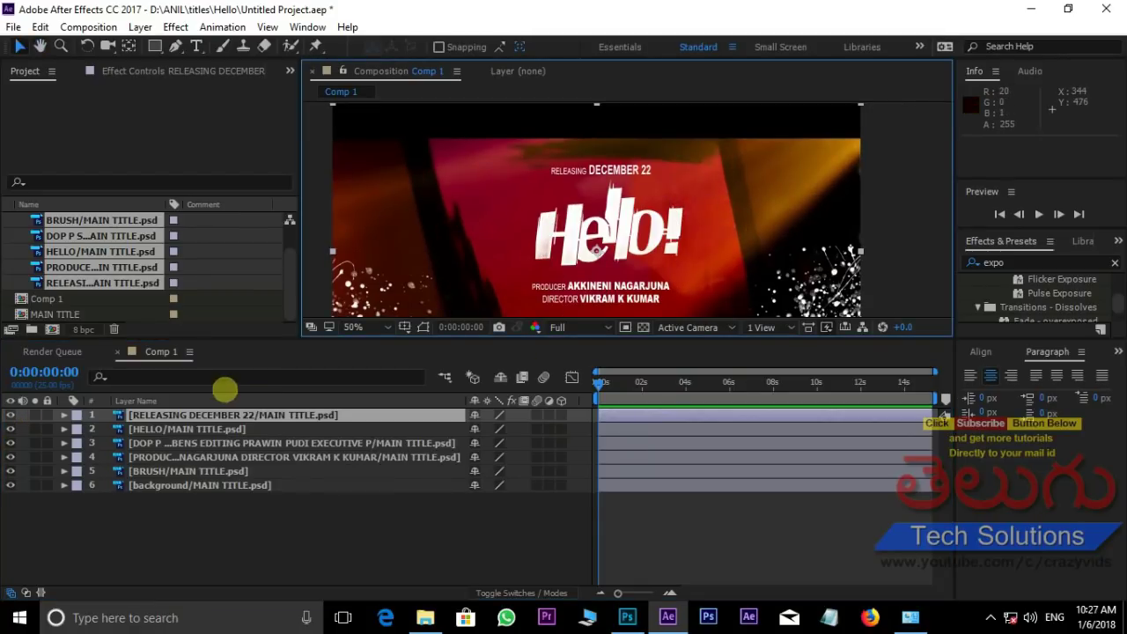
key(p)
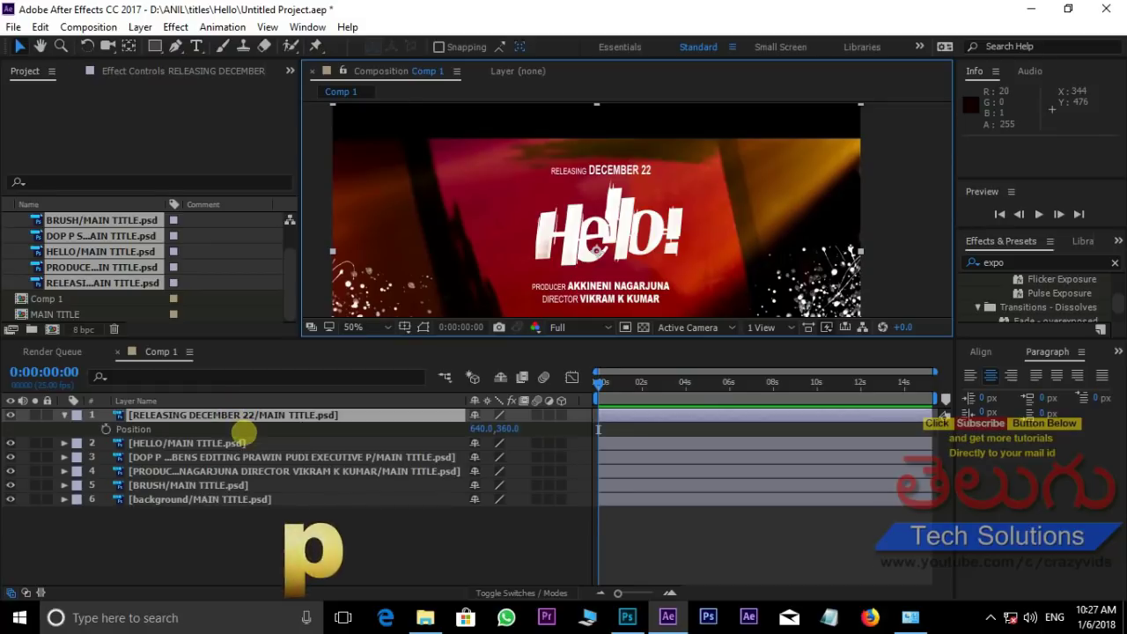
click(176, 442)
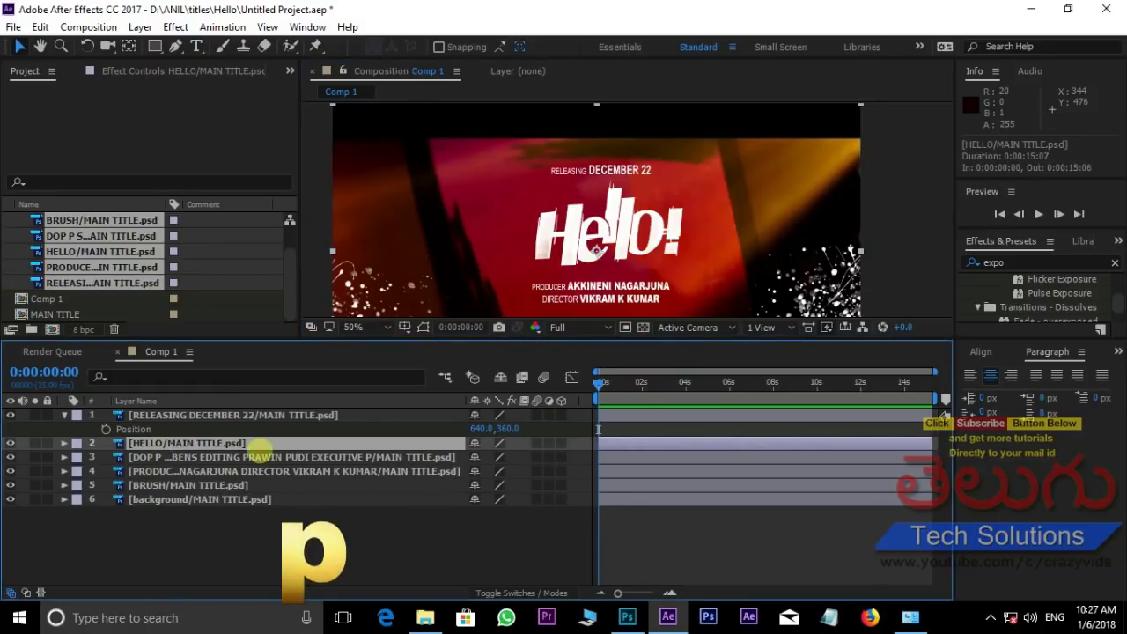
key(p)
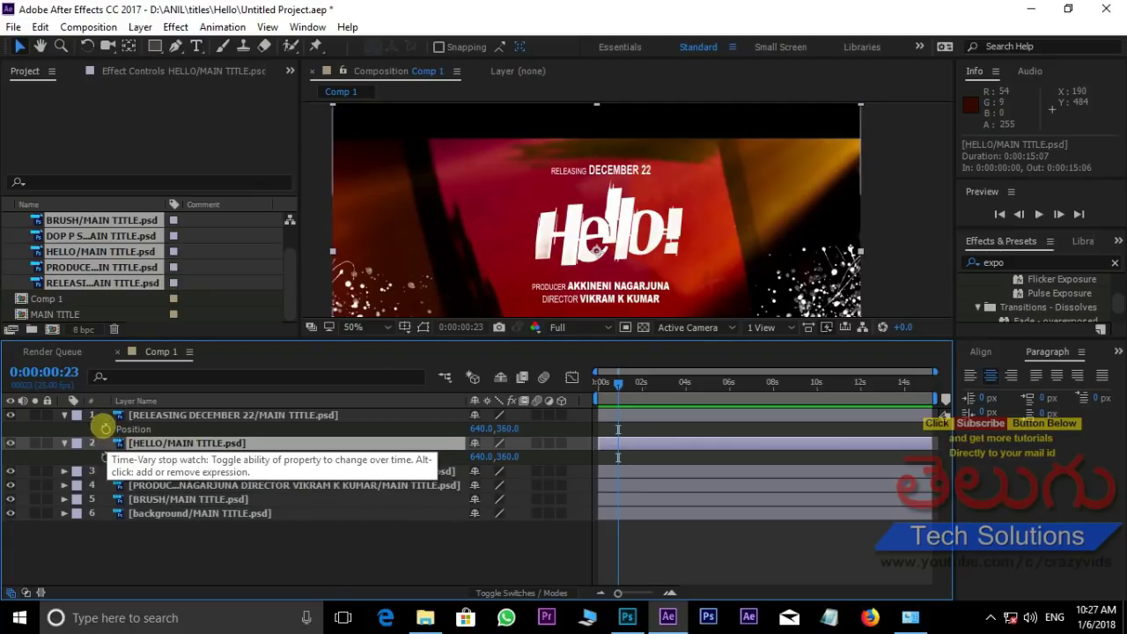
- Keyframe both layers' Position, then at frame 18 set each Position X to 620
click(105, 429)
click(106, 457)
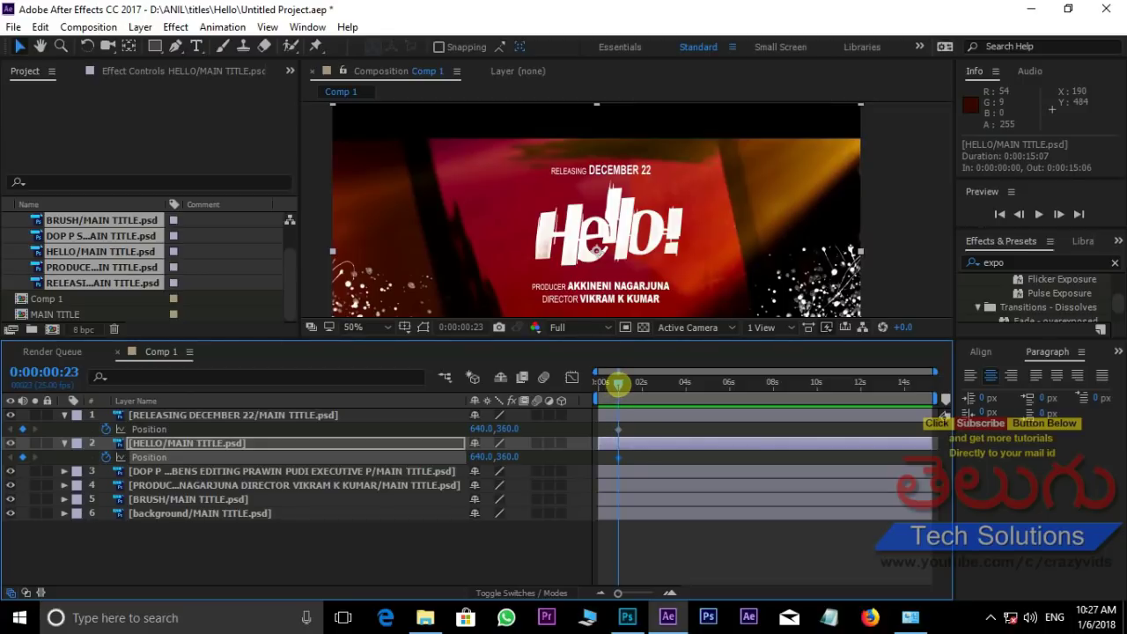
drag(620, 381, 614, 381)
text(620)
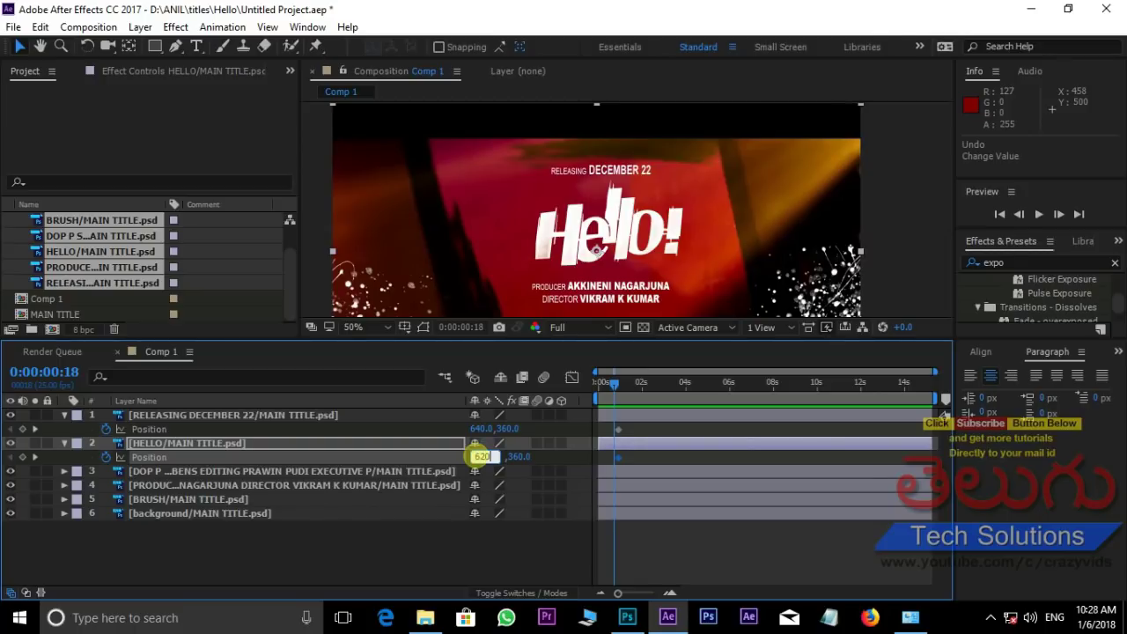
key(Return)
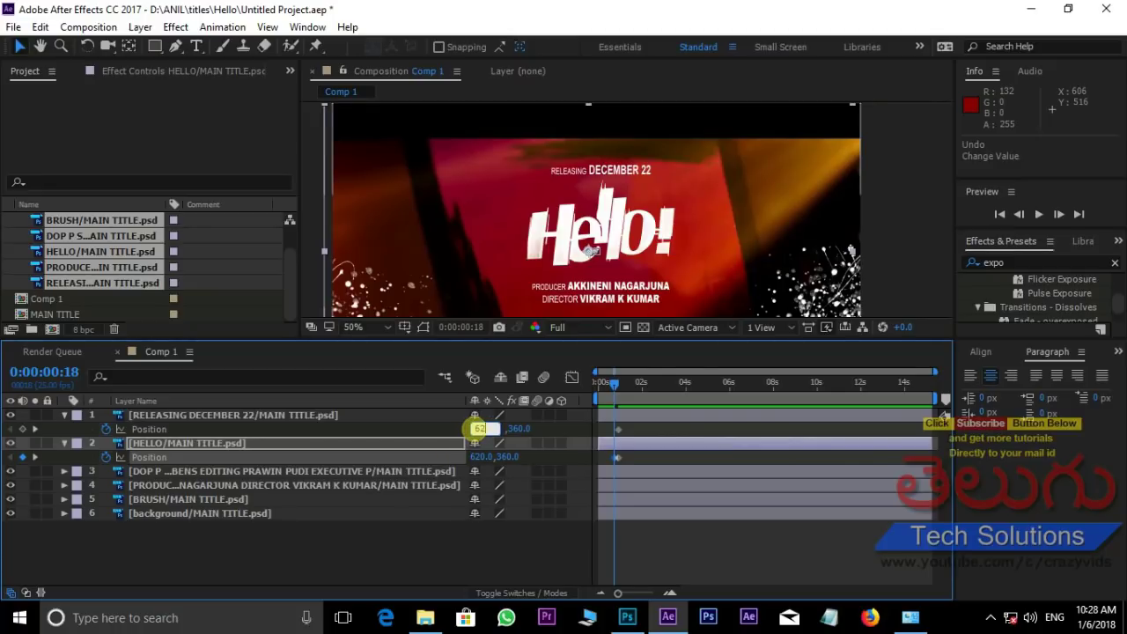
key(Return)
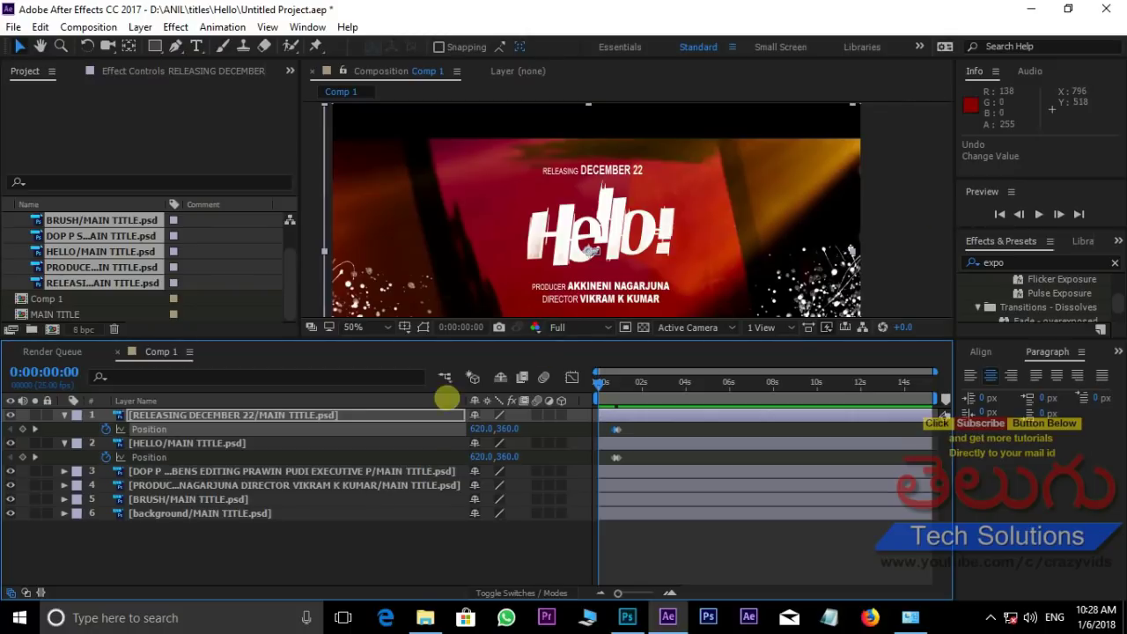
drag(480, 428, 1121, 405)
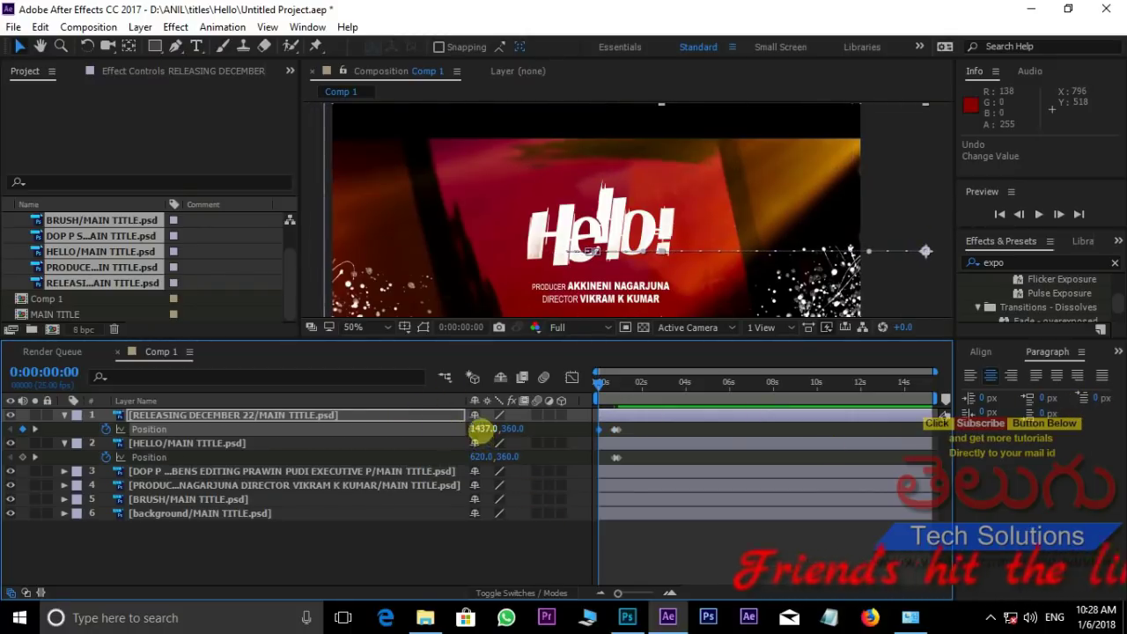
drag(479, 428, 482, 429)
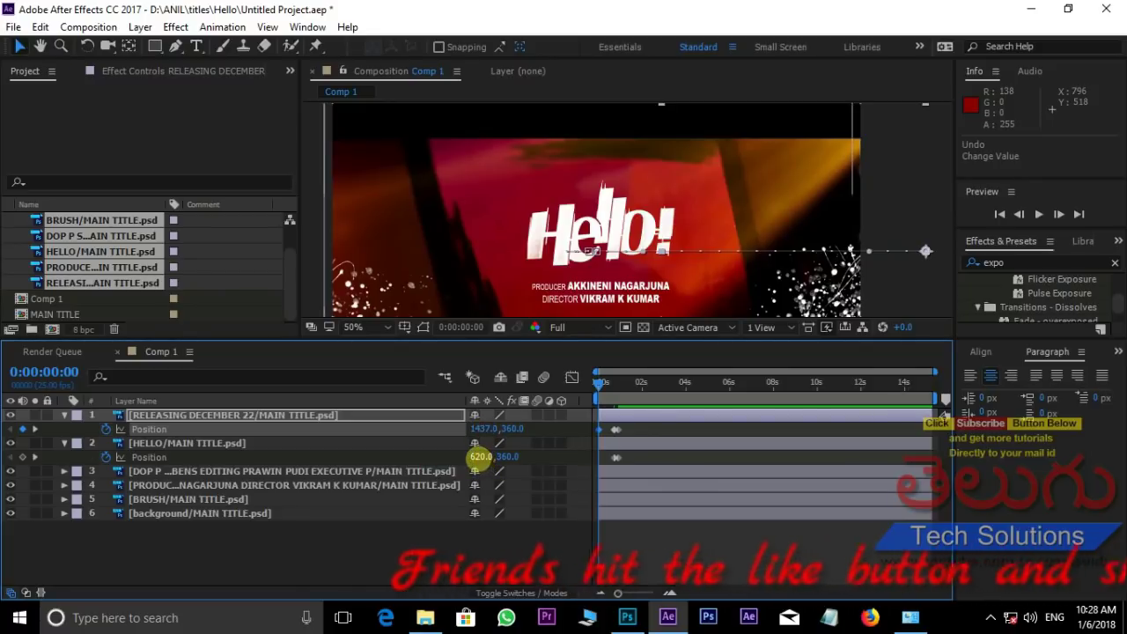
click(481, 456)
text(143)
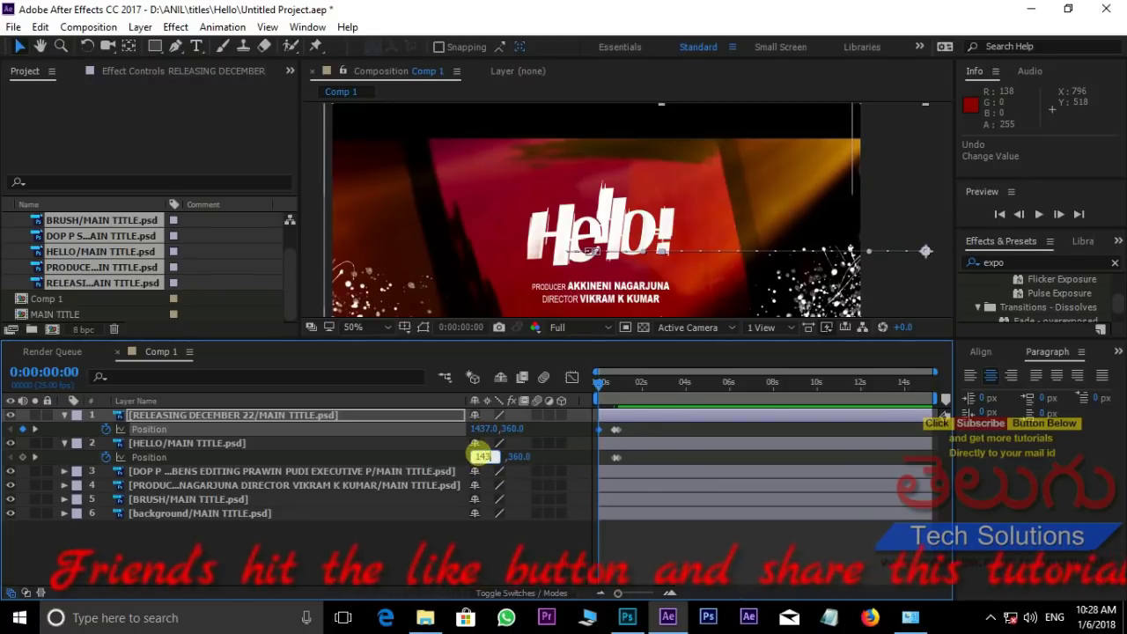
text(7)
key(Return)
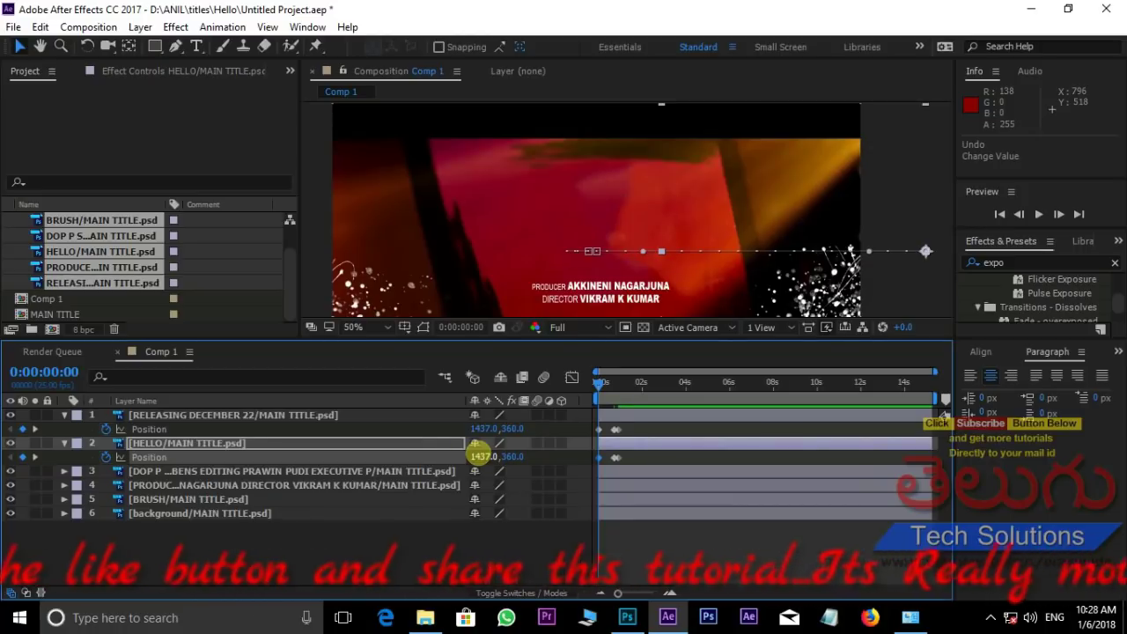
key(space)
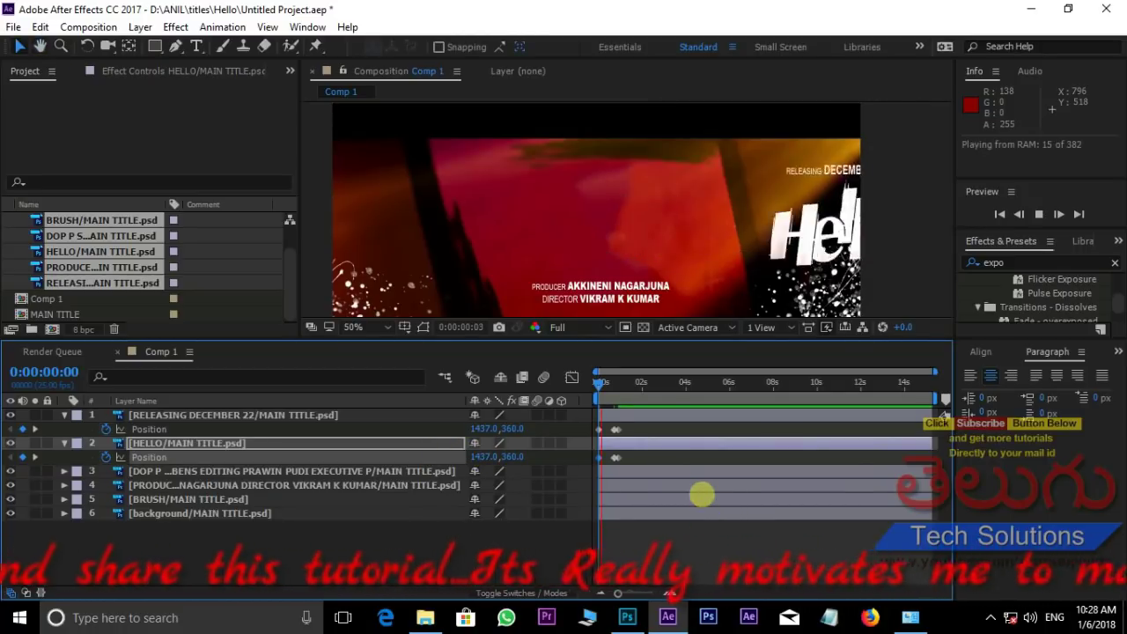
mouse_move(628, 388)
mouse_down()
mouse_move(601, 390)
mouse_move(613, 390)
mouse_up()
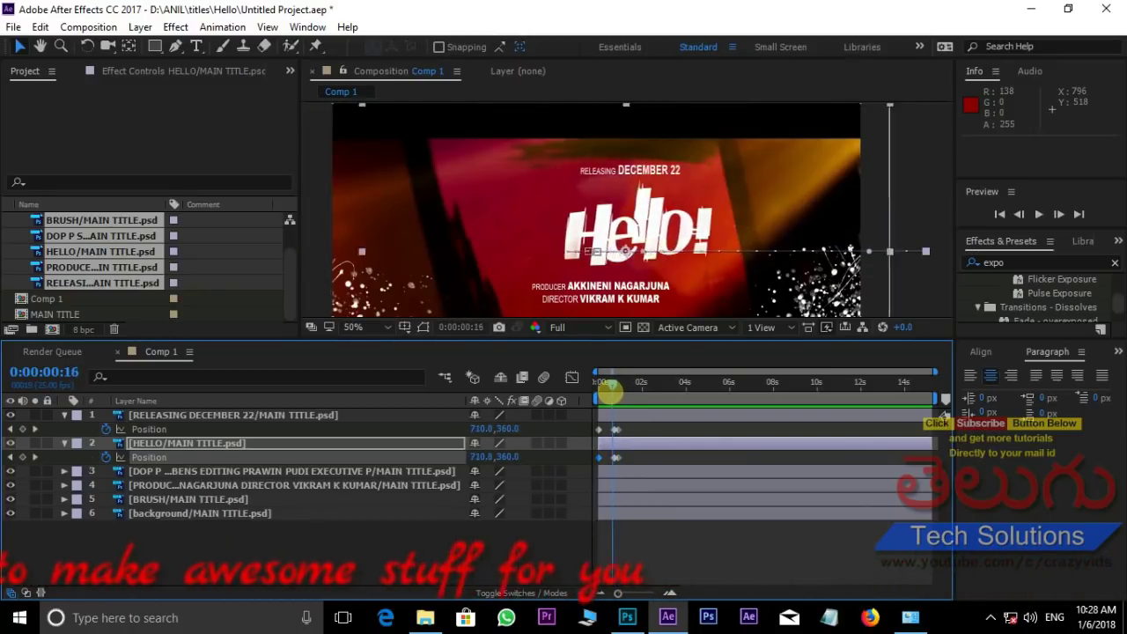
drag(613, 390, 614, 392)
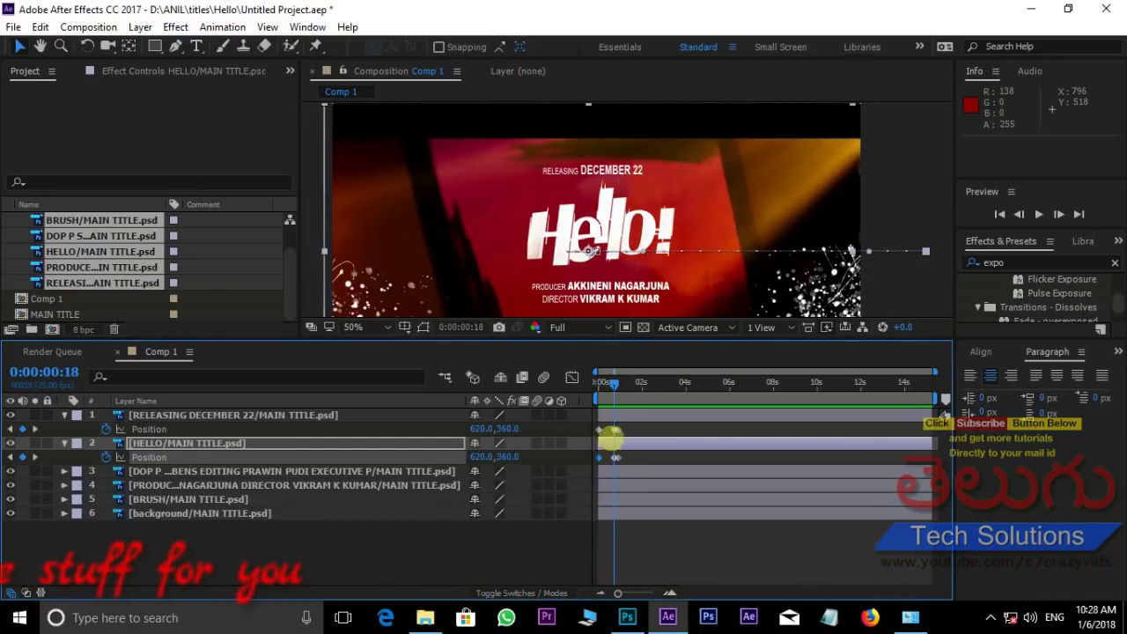
key(space)
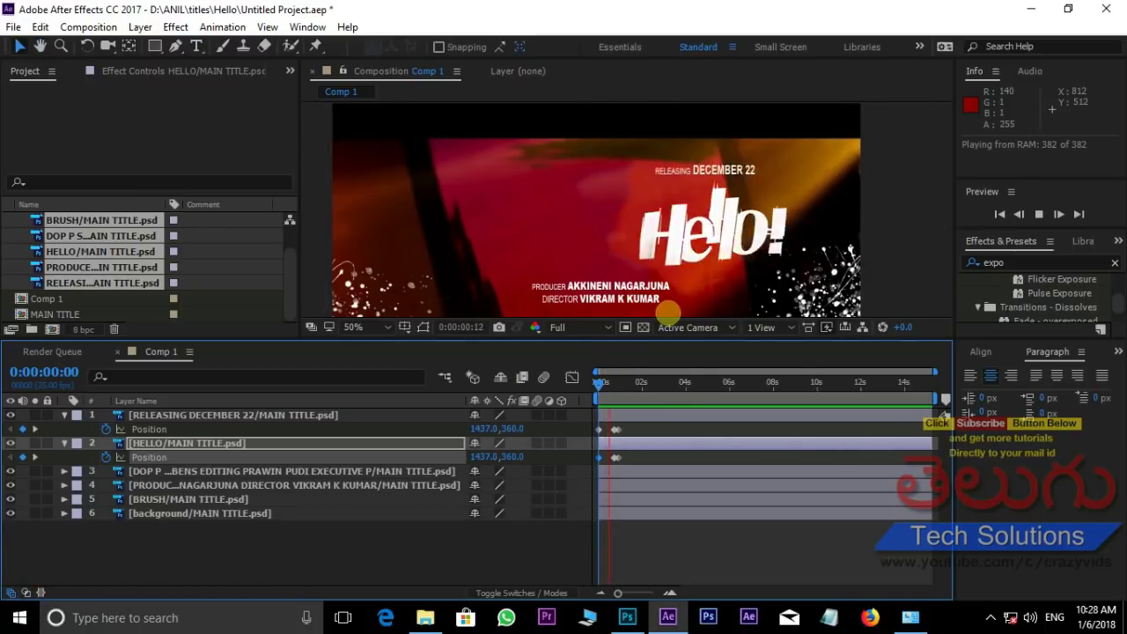
click(696, 295)
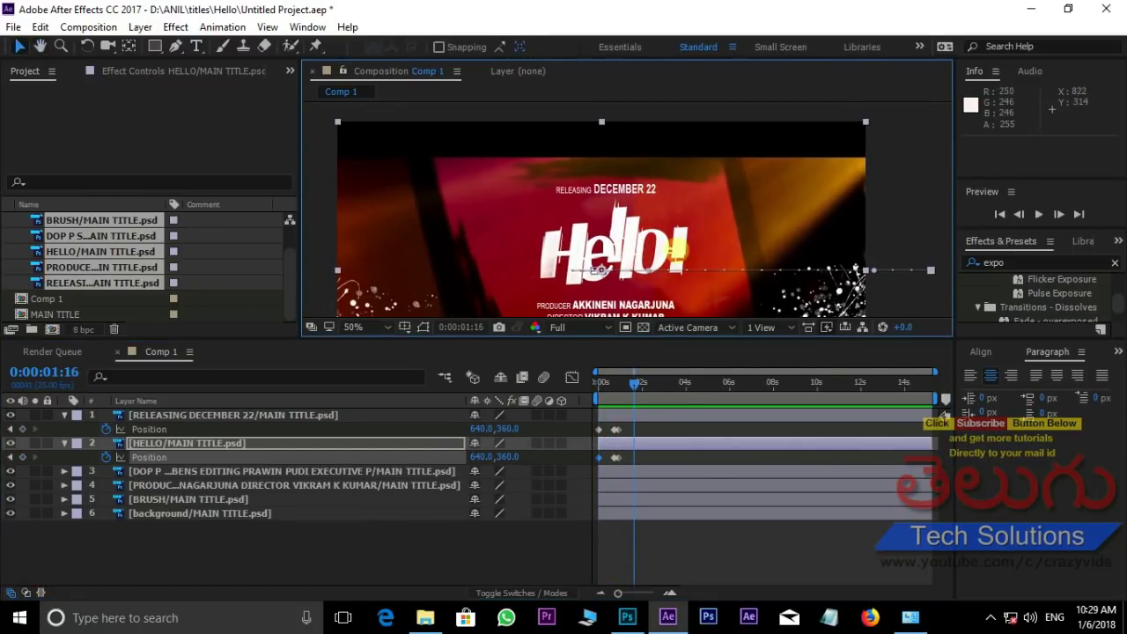
mouse_move(634, 385)
mouse_down()
mouse_move(597, 394)
mouse_move(609, 387)
mouse_up()
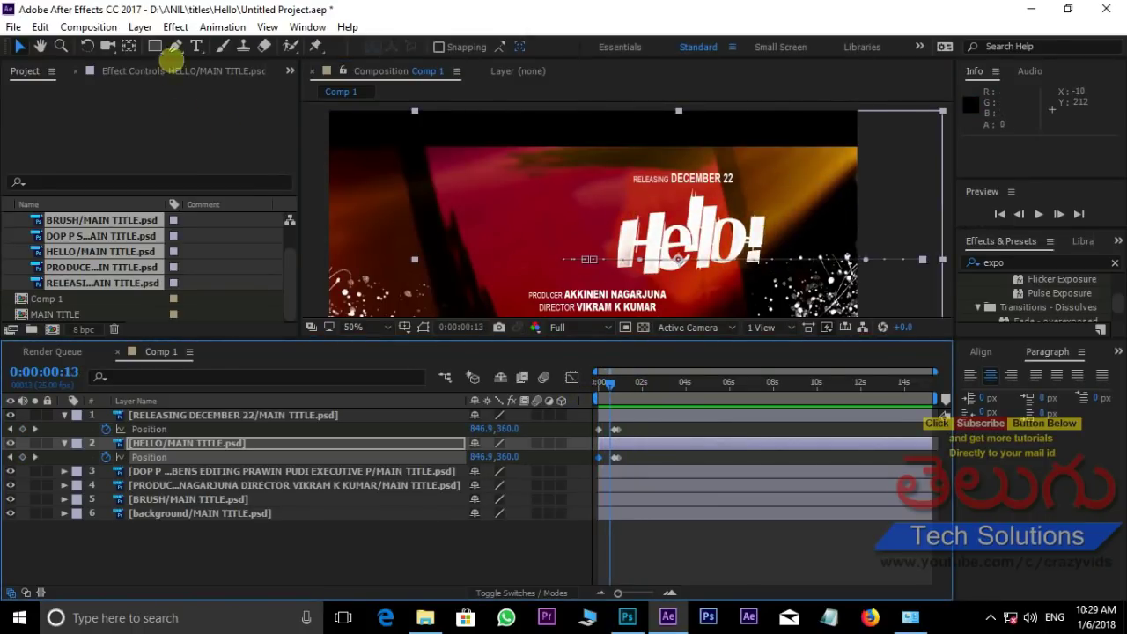
- Apply Blur & Sharpen > Directional Blur to the HELLO layer
click(175, 27)
mouse_move(216, 142)
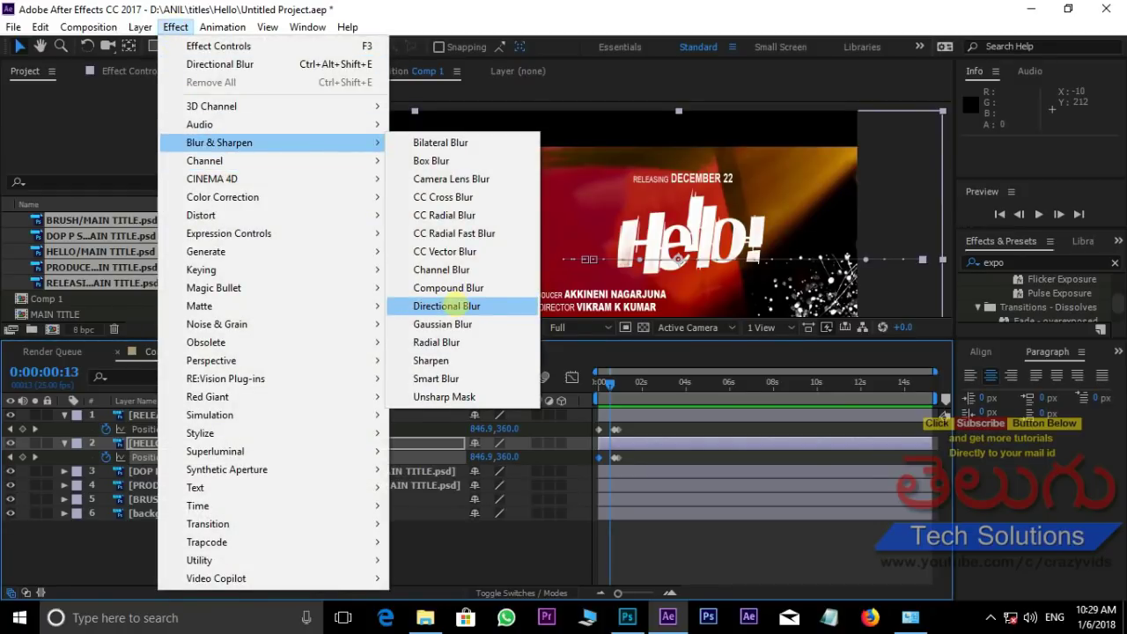
click(446, 306)
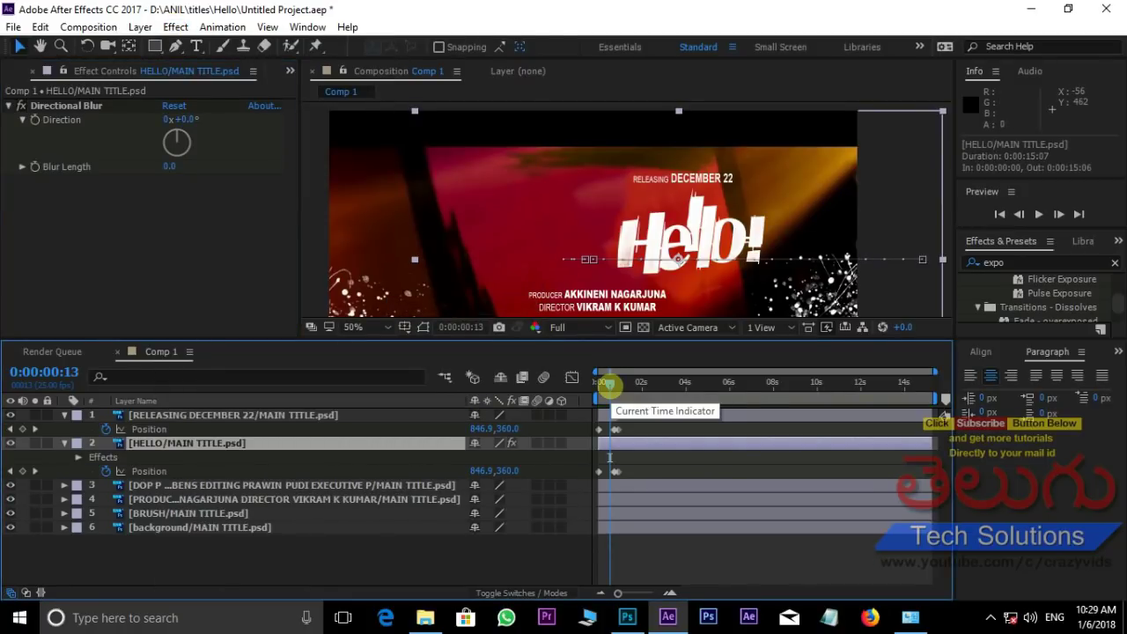
drag(607, 383, 619, 380)
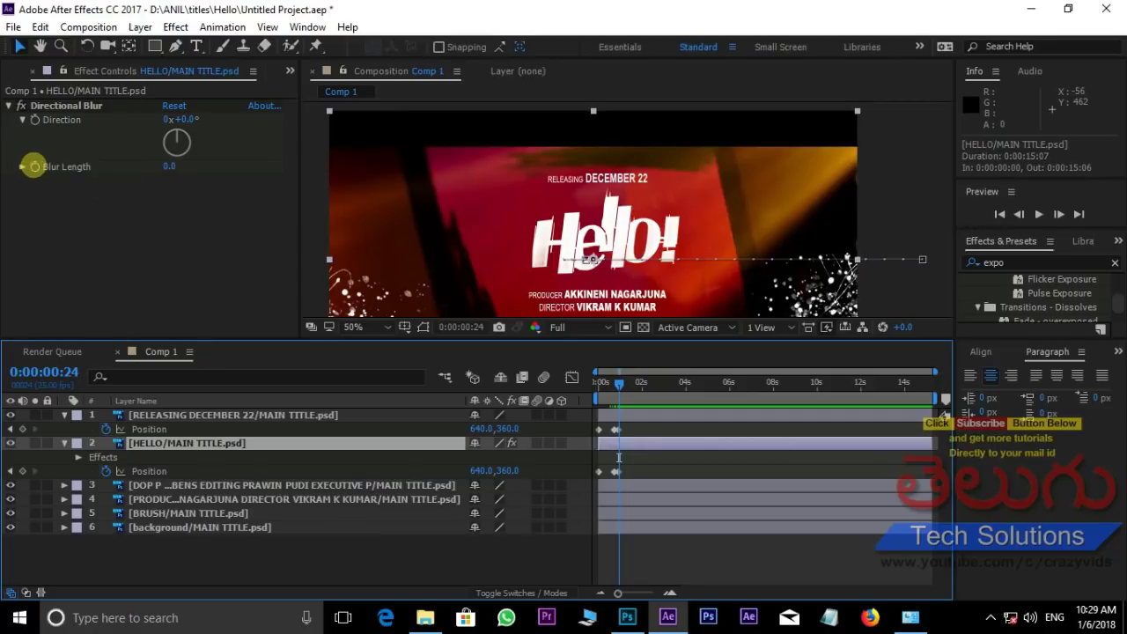
click(37, 169)
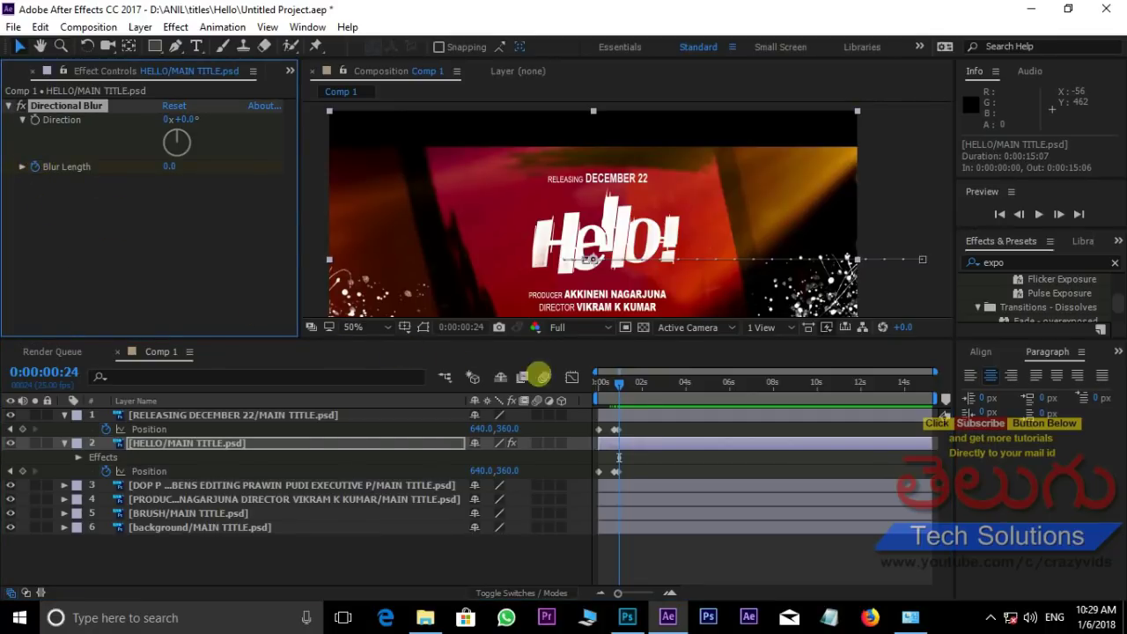
- Keyframe Blur Length from 50 to 0, set Direction to 89°, and preview the slide-in
drag(618, 388, 602, 381)
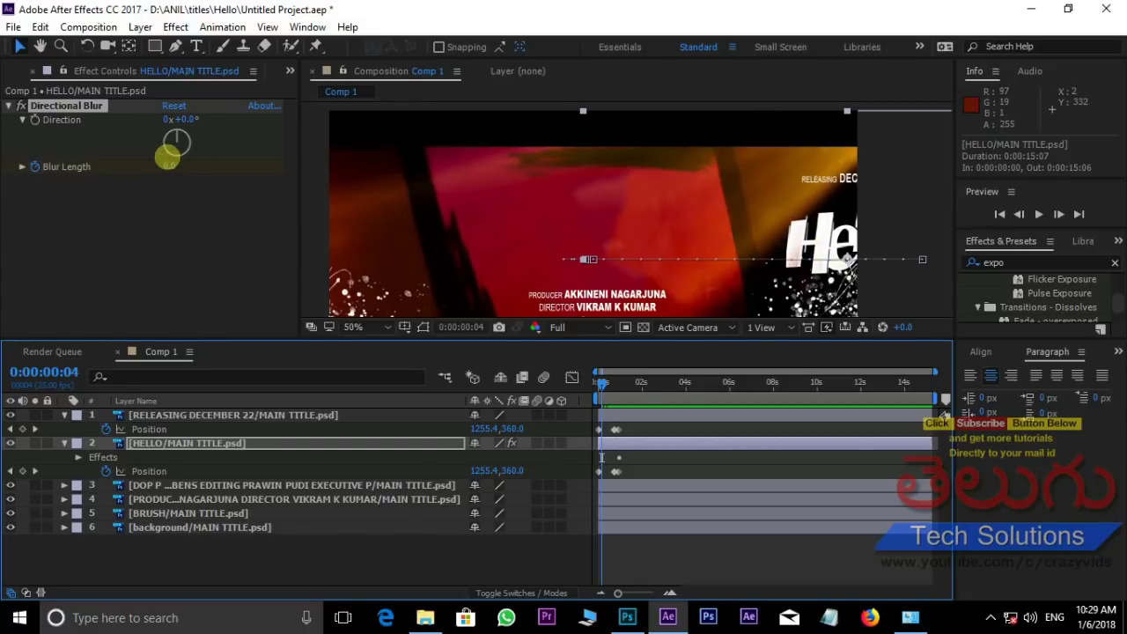
click(168, 166)
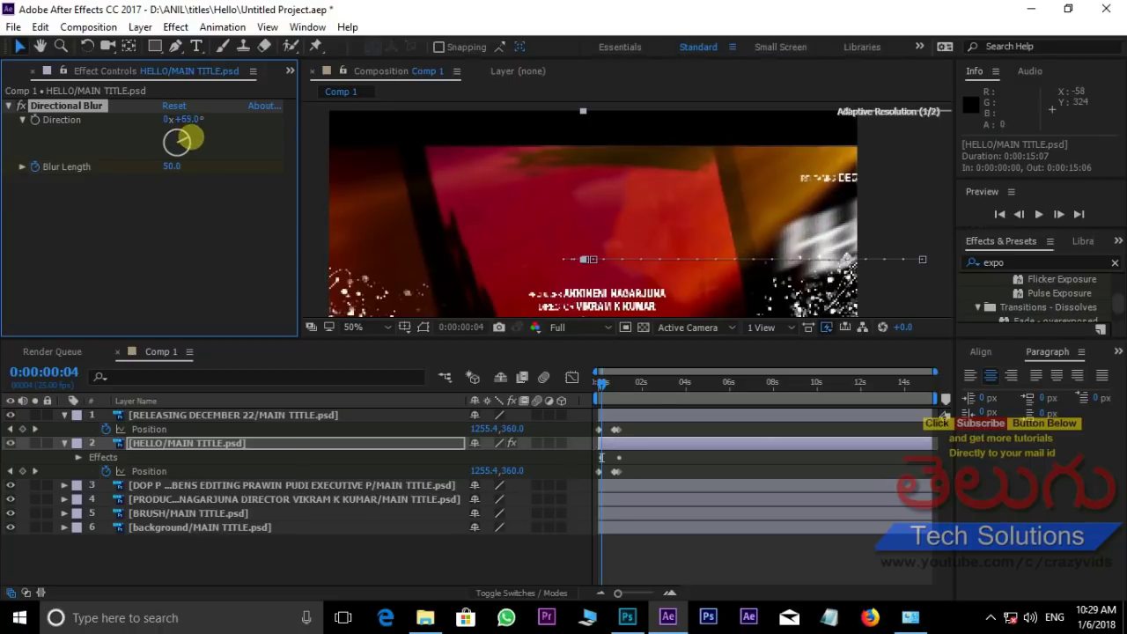
drag(176, 136, 194, 142)
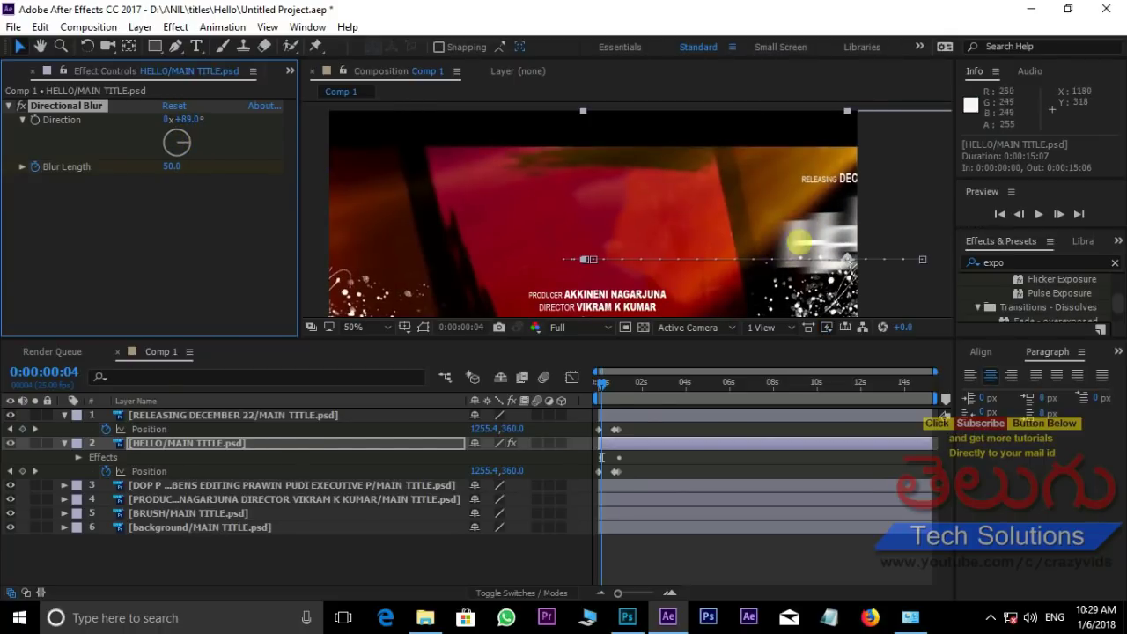
drag(603, 383, 619, 384)
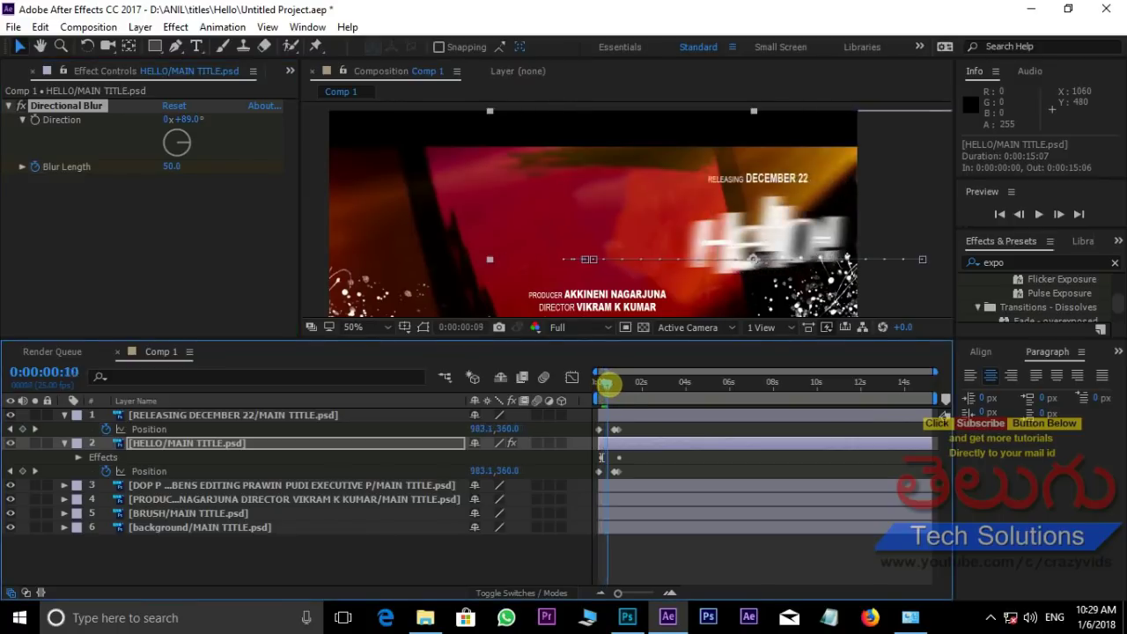
key(space)
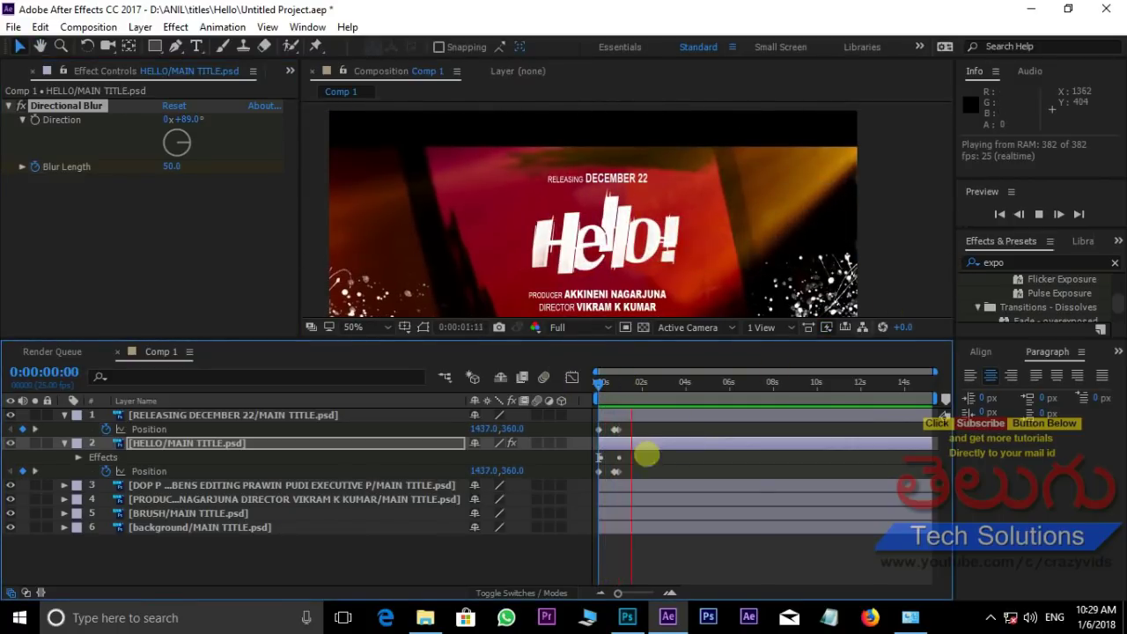
click(147, 443)
key(p)
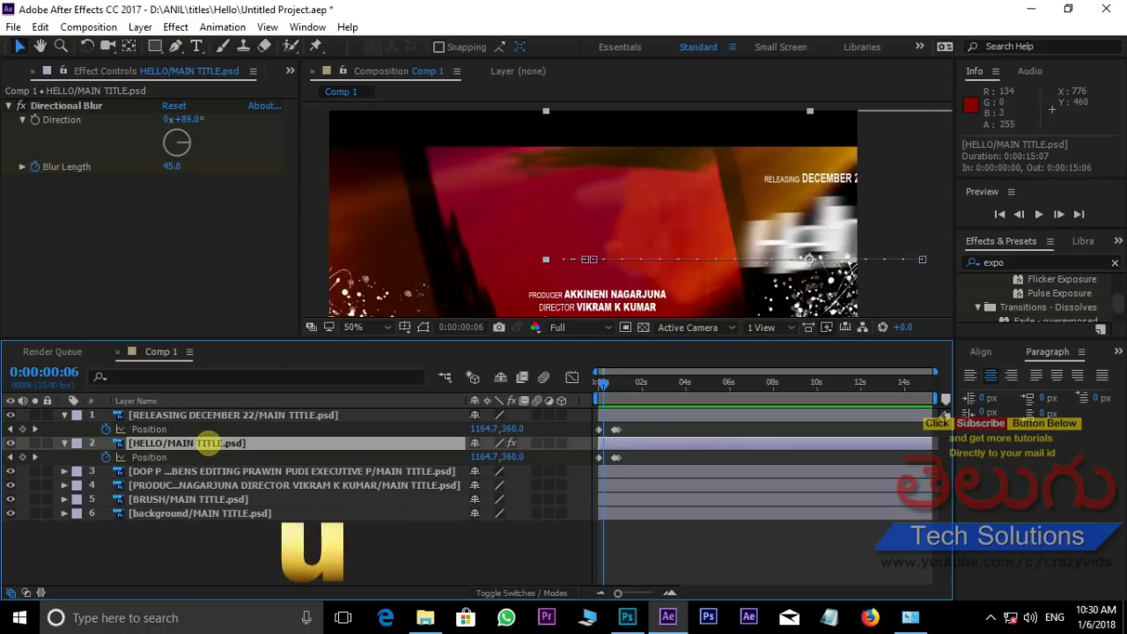
- Copy HELLO's keyframed Directional Blur, paste it onto RELEASING DECEMBER 22 at frame 0, and preview
key(u)
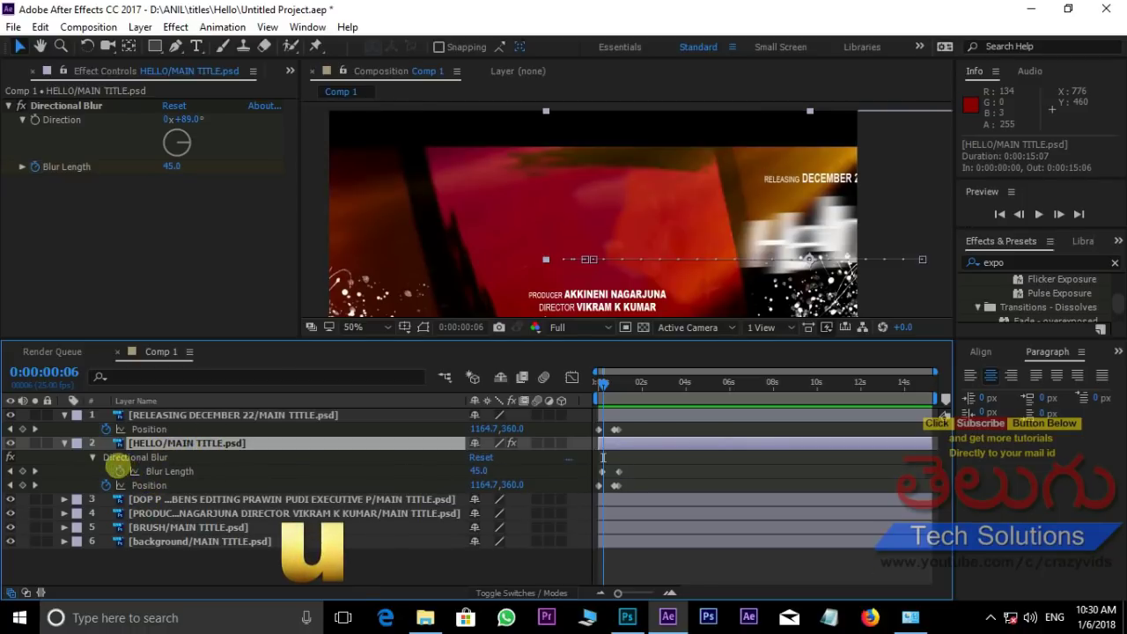
click(159, 457)
key(ctrl+c)
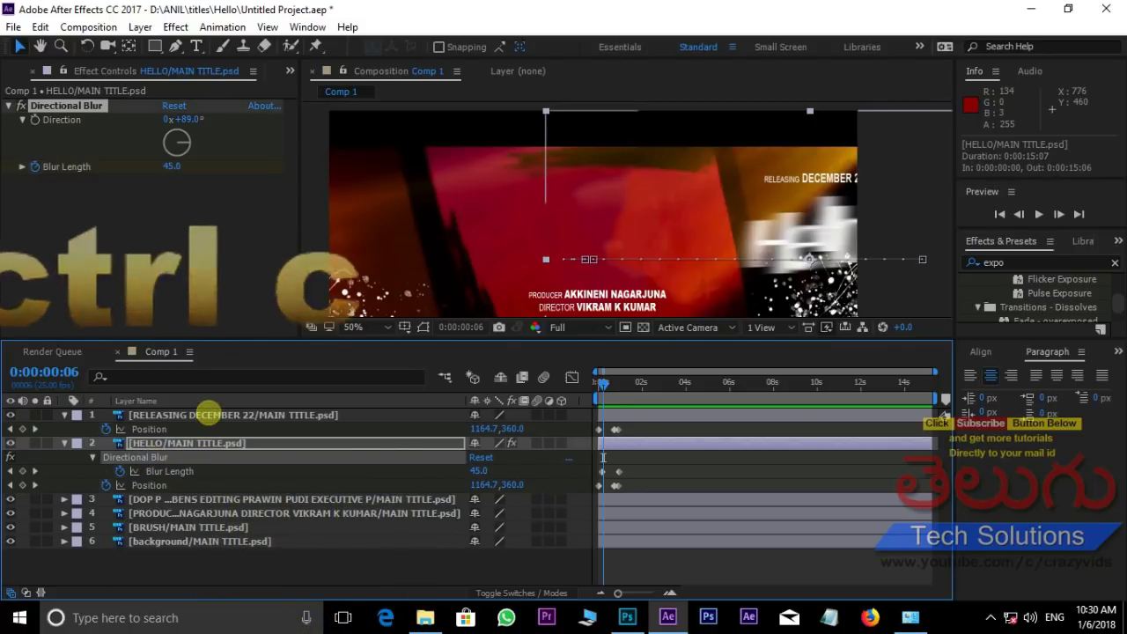
click(209, 414)
key(ctrl+v)
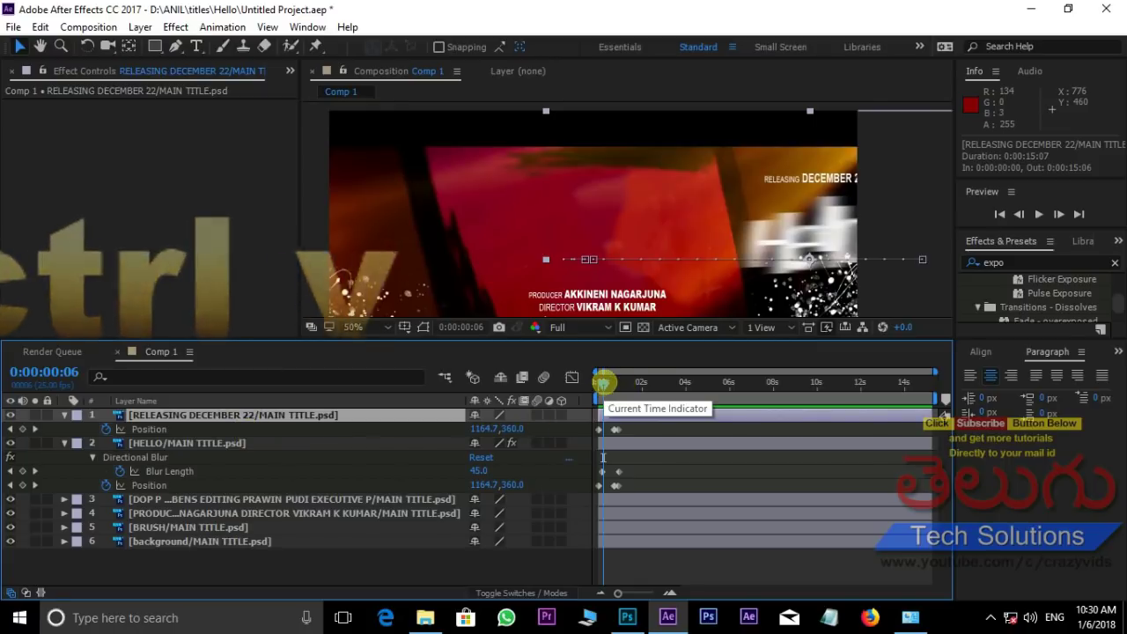
drag(602, 384, 597, 384)
click(192, 429)
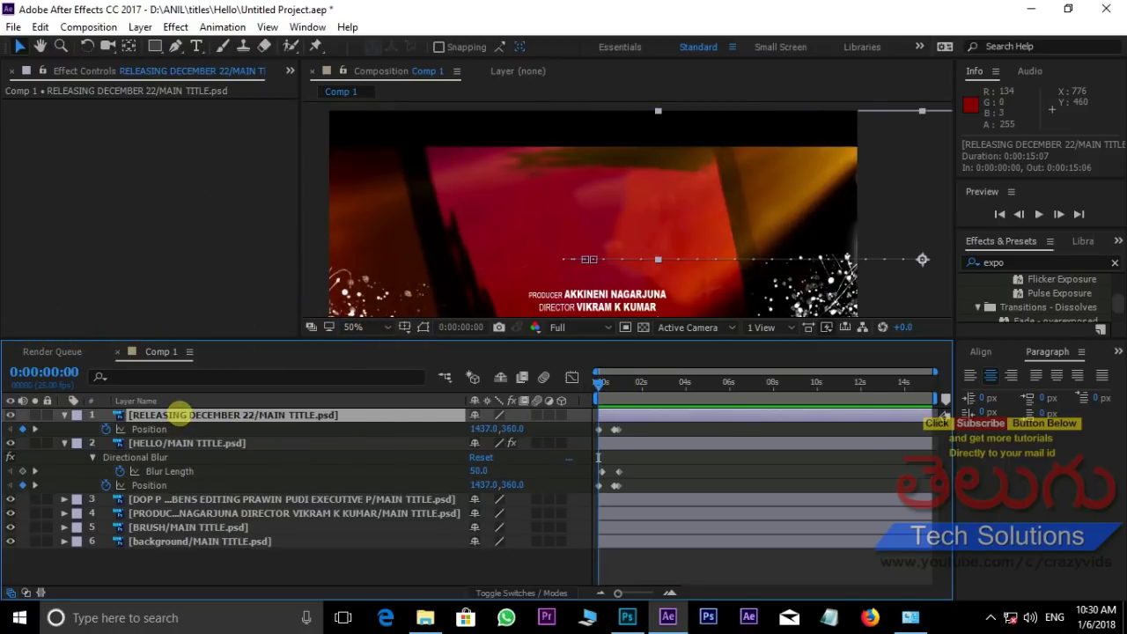
click(178, 415)
key(ctrl+v)
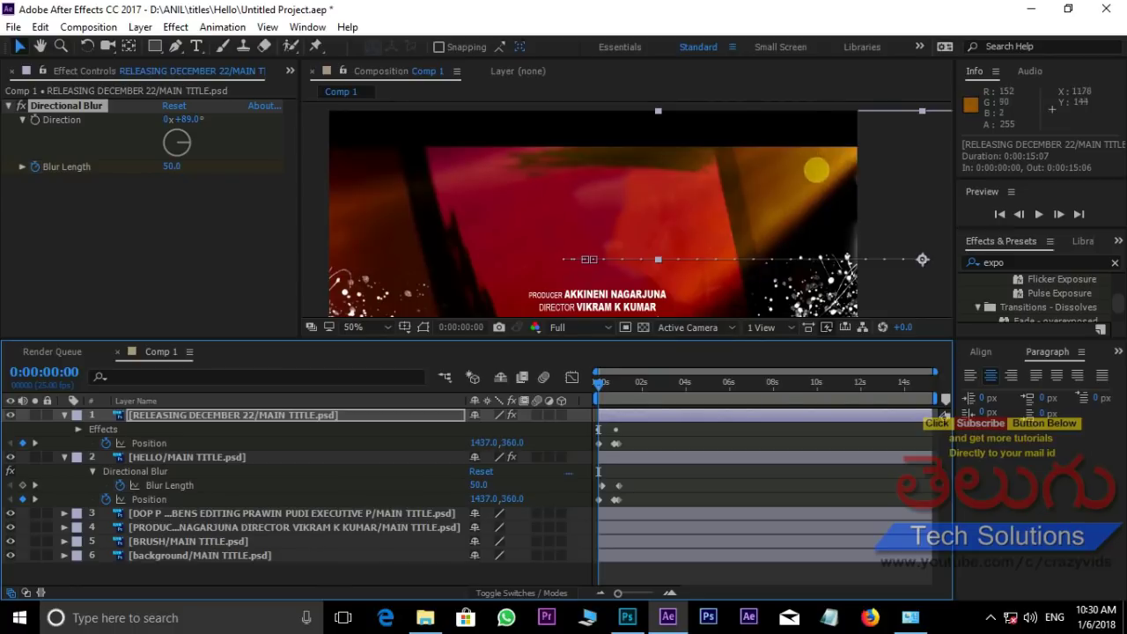
key(space)
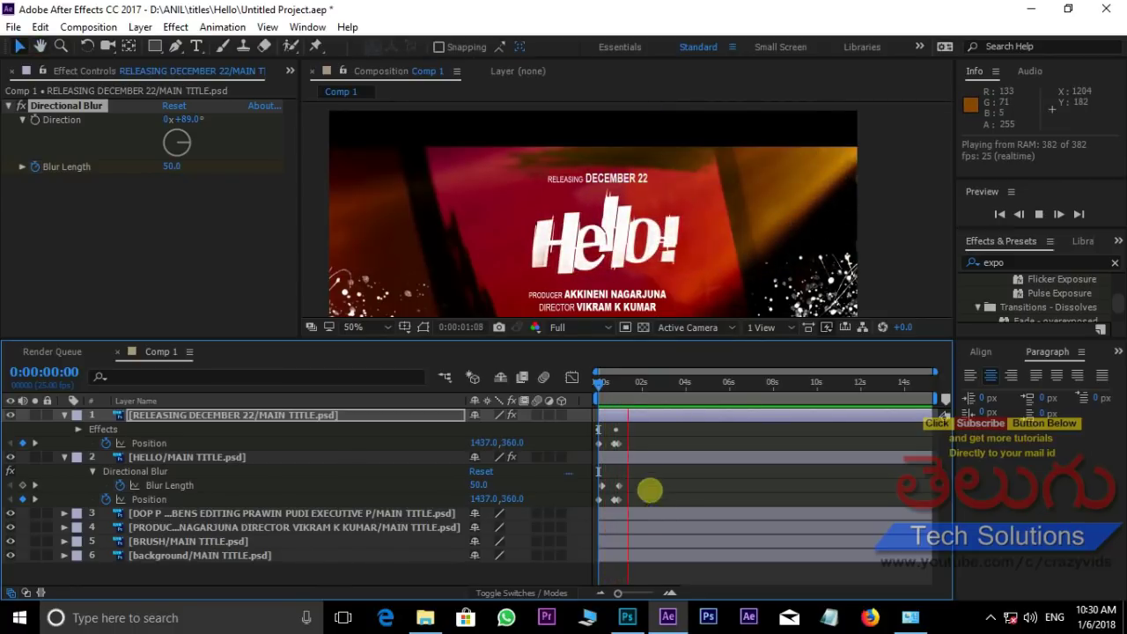
click(635, 385)
drag(636, 384, 609, 384)
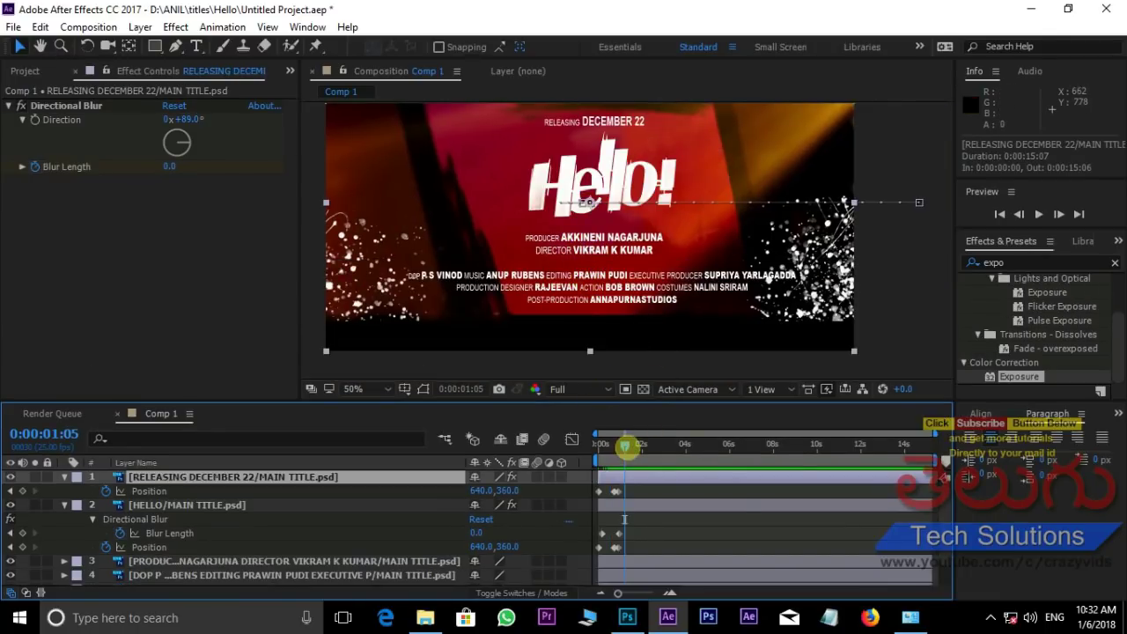
- Enlarge the timeline, collapse the top two layers, and show Position on the producer and DOP credits
drag(619, 447, 595, 446)
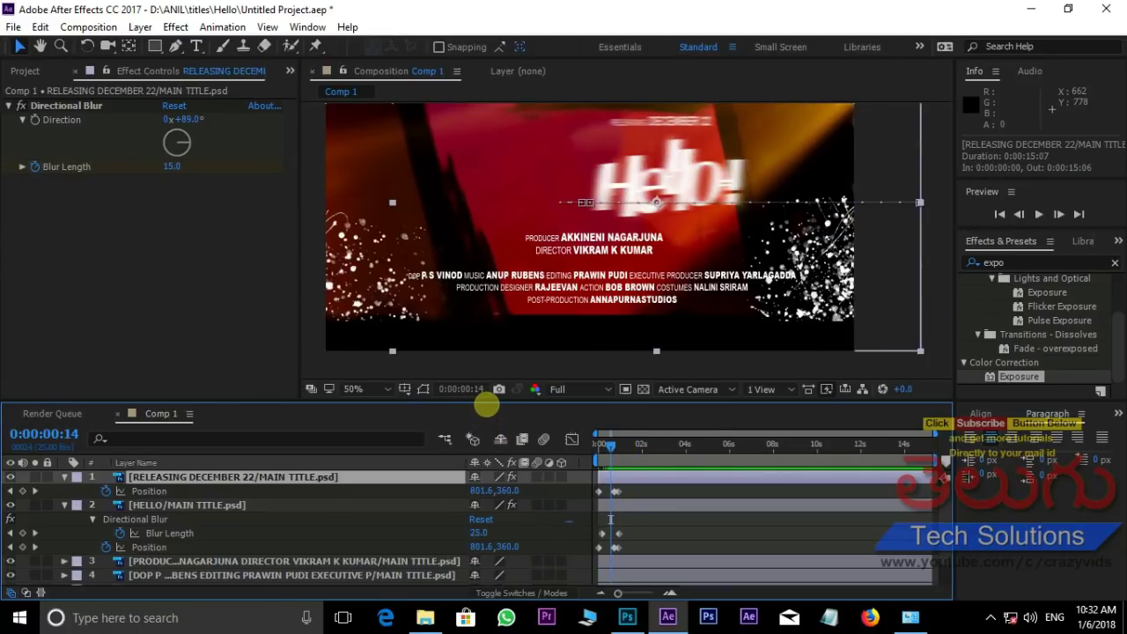
drag(486, 399, 499, 359)
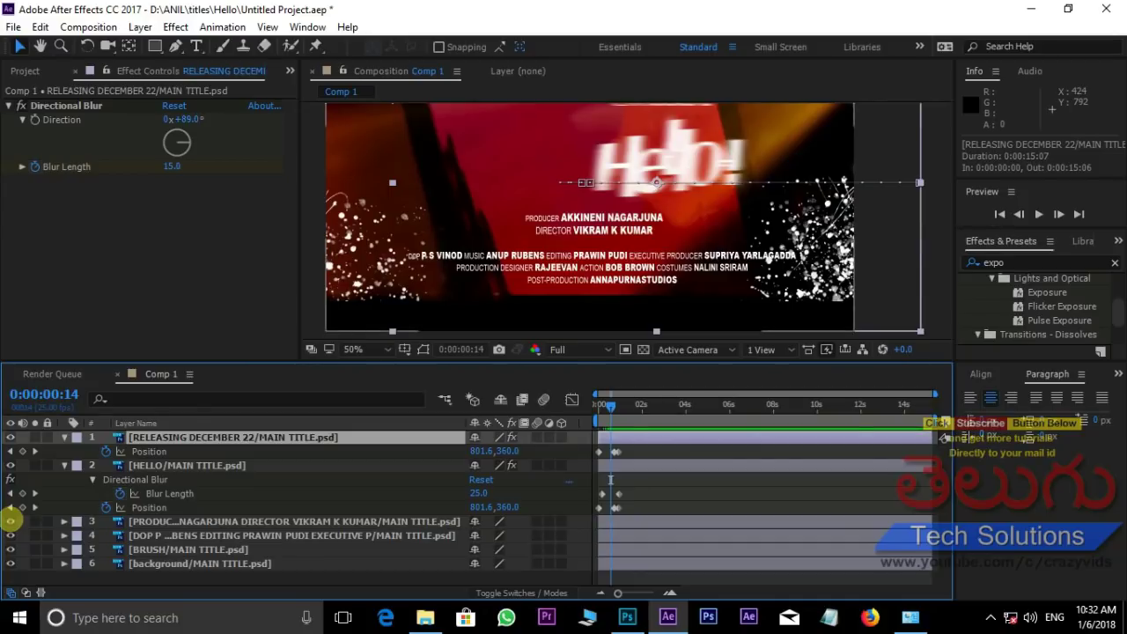
click(194, 522)
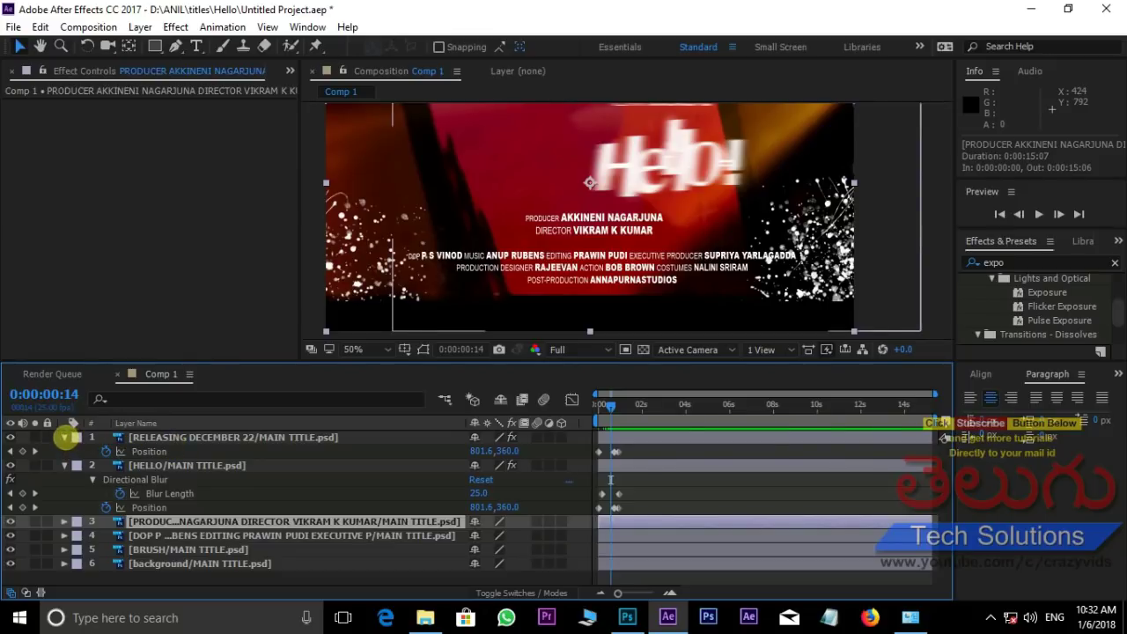
click(64, 437)
click(63, 450)
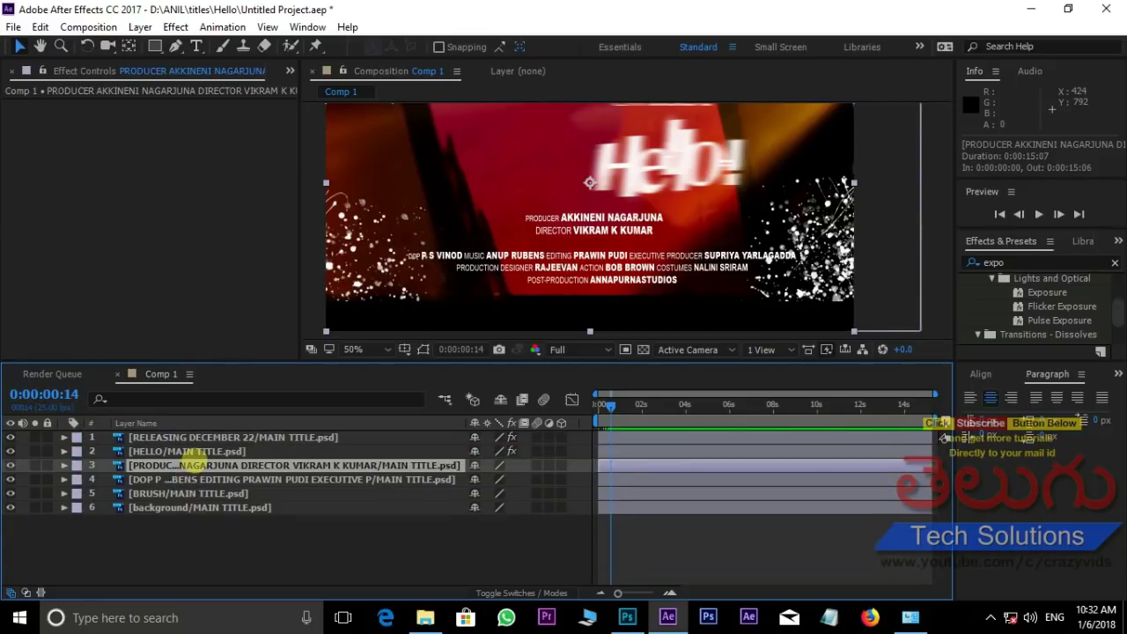
key(p)
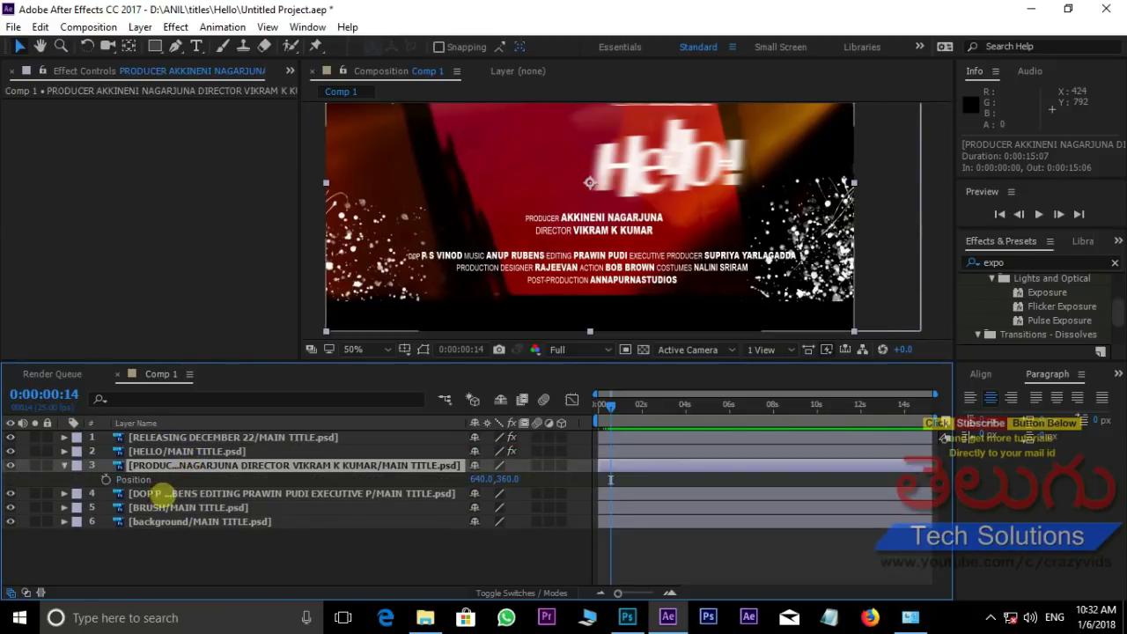
click(181, 493)
key(p)
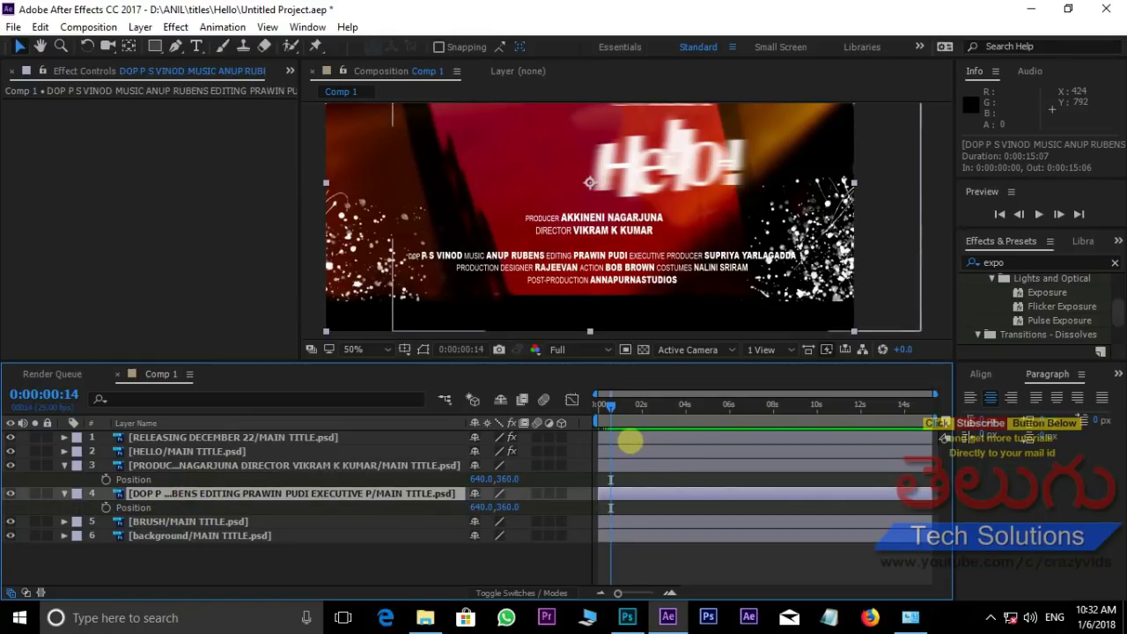
- Reveal RELEASING DECEMBER 22's keyframes and move to 0:00:00:23, where the title turns sharp
click(629, 437)
key(u)
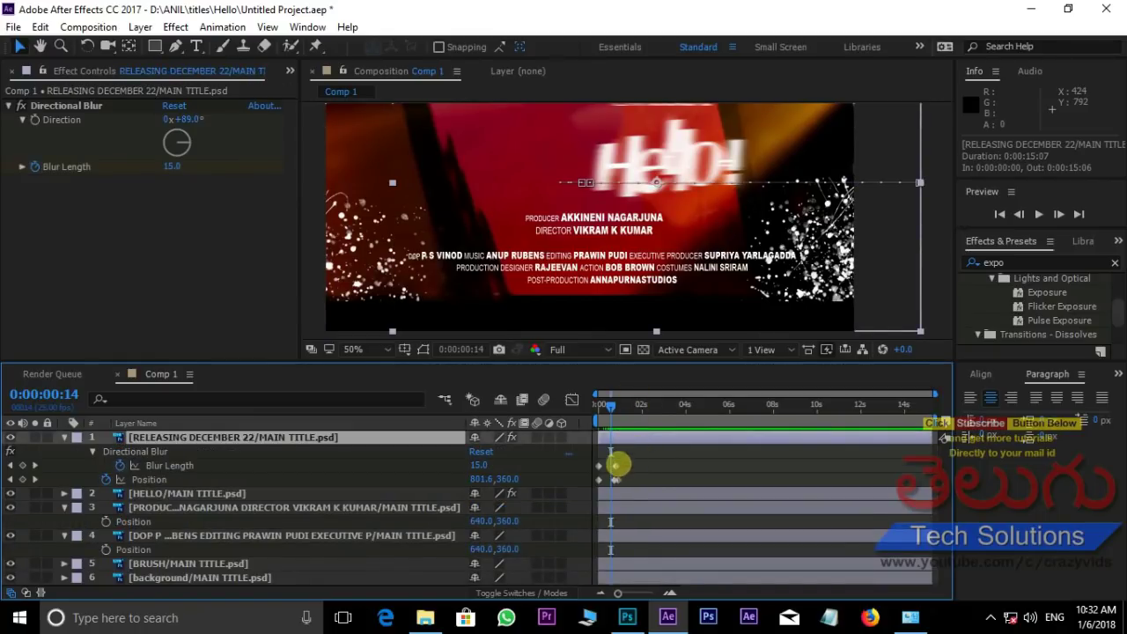
drag(616, 465, 611, 453)
drag(610, 407, 618, 405)
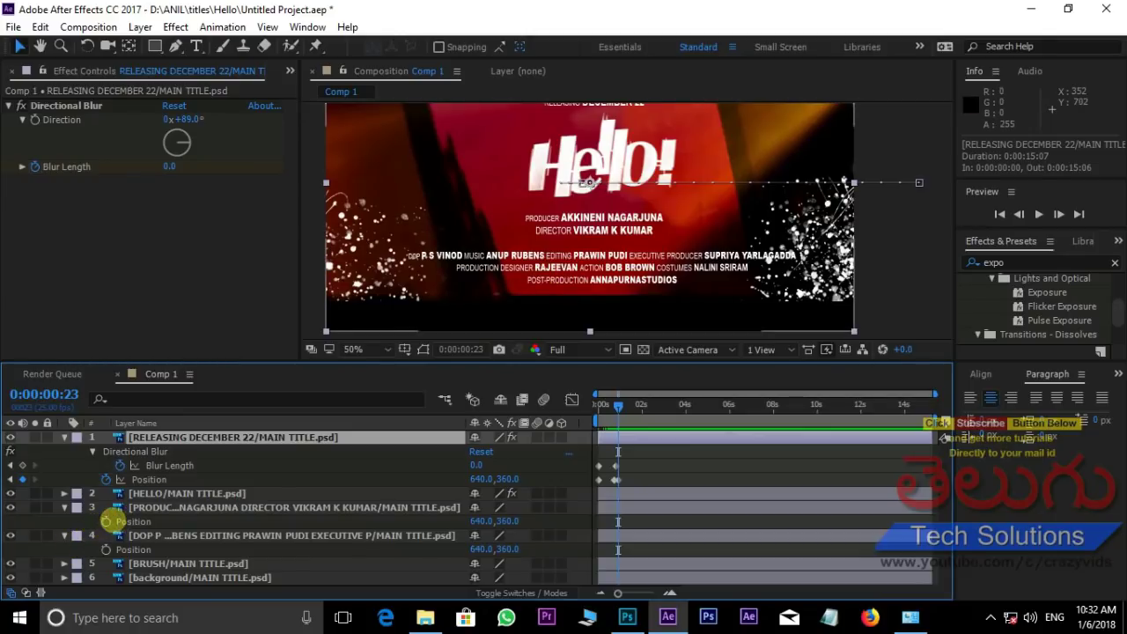
- Keyframe both credit layers' Position and start each at X -500 at frame 0
click(106, 521)
click(106, 549)
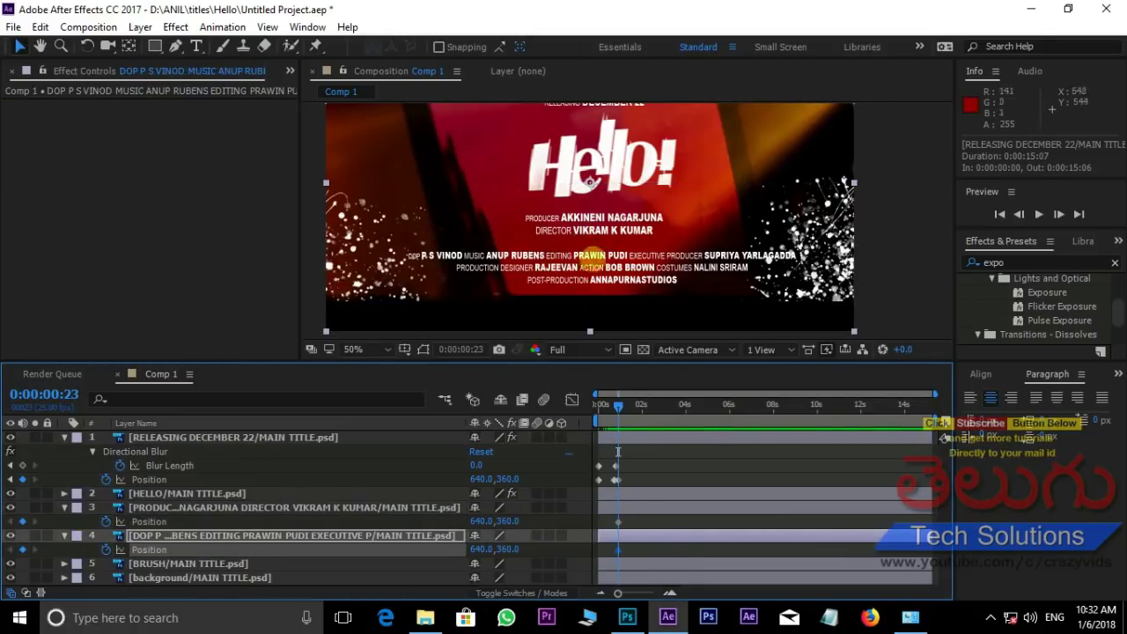
drag(618, 404, 586, 404)
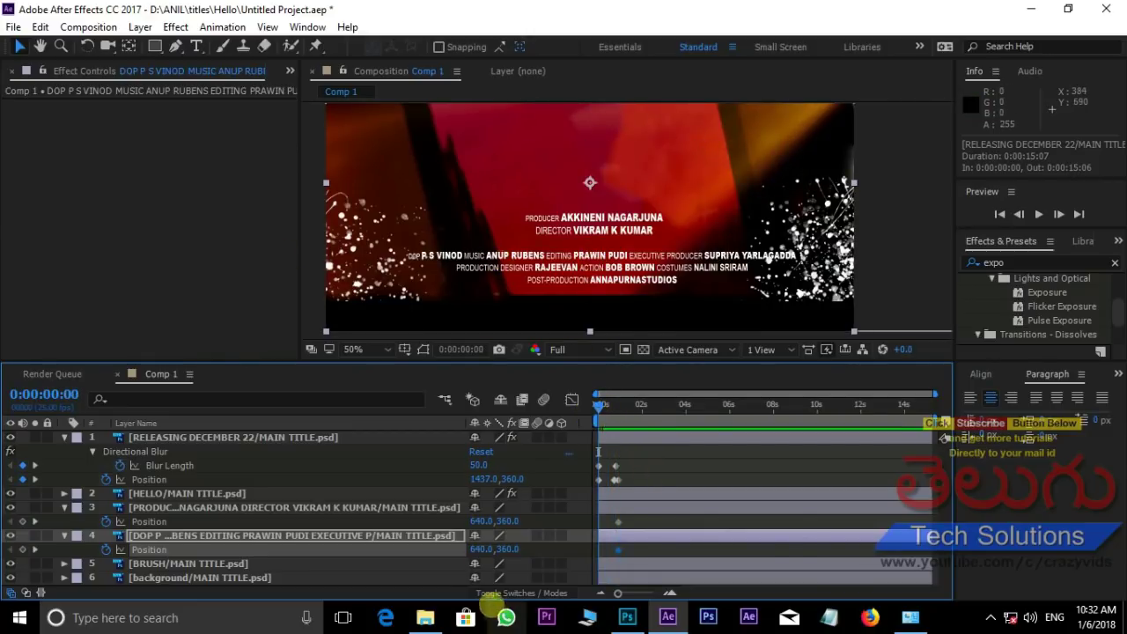
mouse_move(482, 549)
mouse_down()
mouse_move(227, 531)
mouse_move(467, 565)
mouse_move(472, 546)
mouse_up()
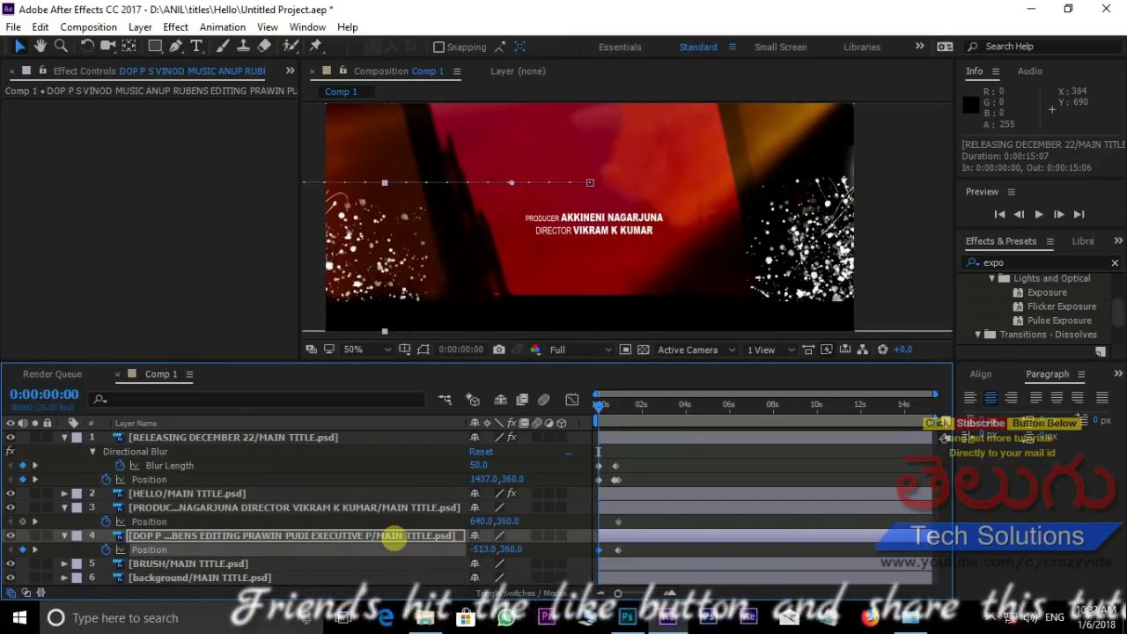
click(476, 547)
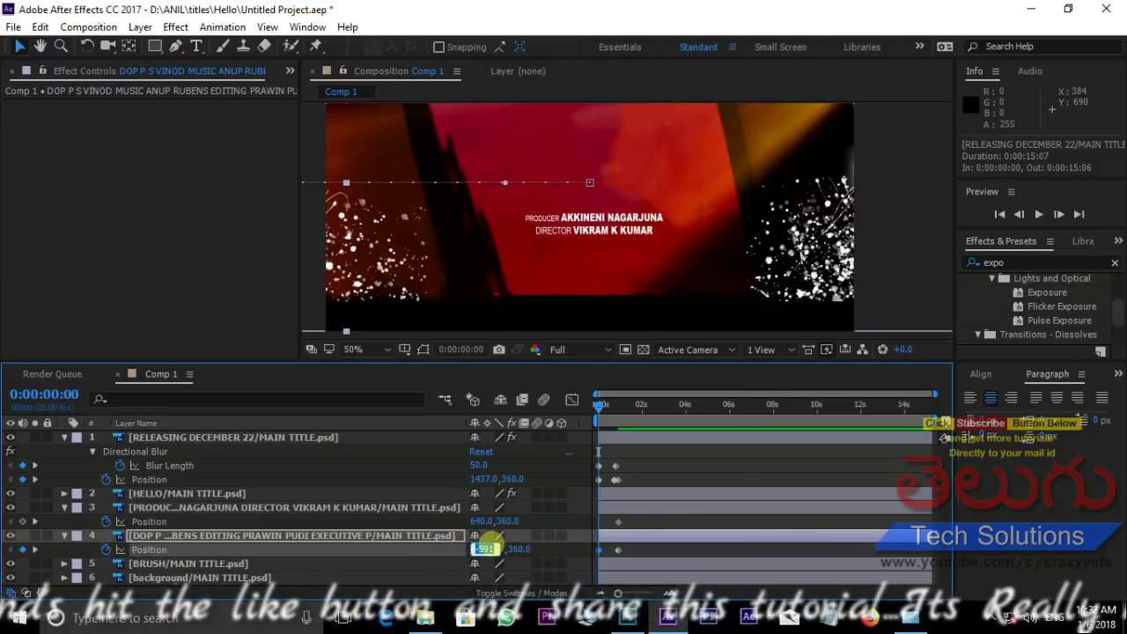
text(5)
key(BackSpace)
text(-500)
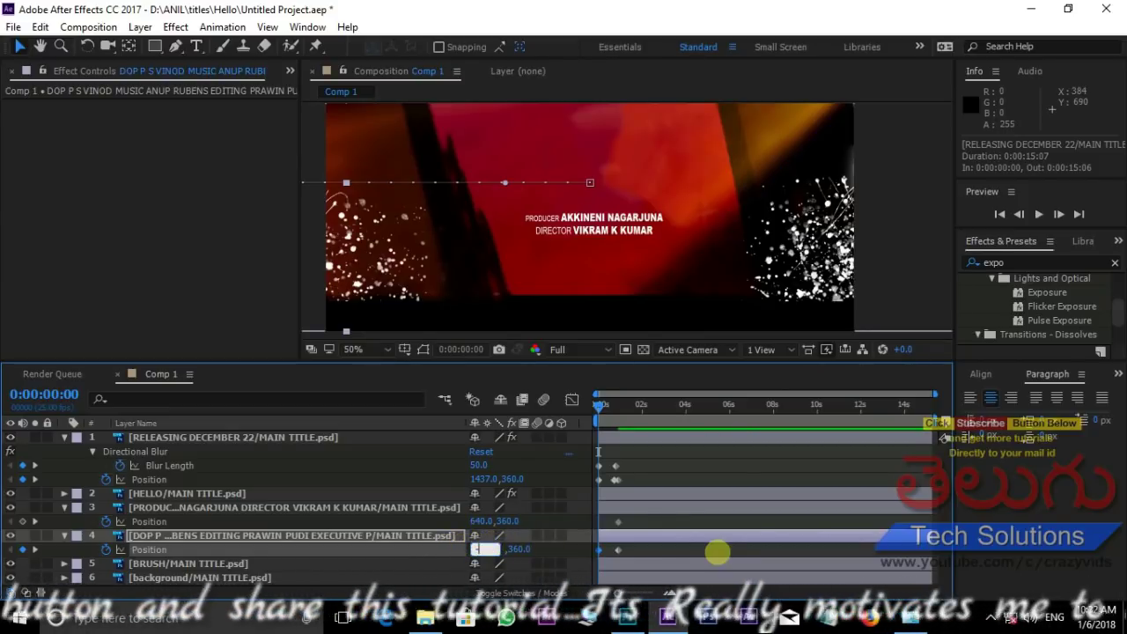
key(Return)
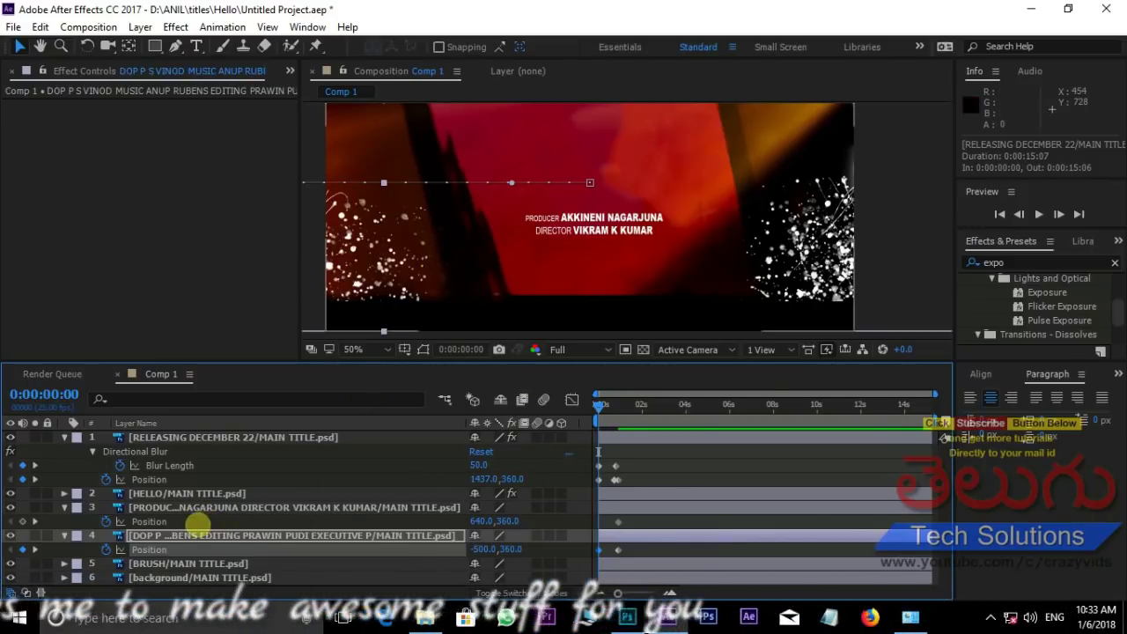
click(481, 521)
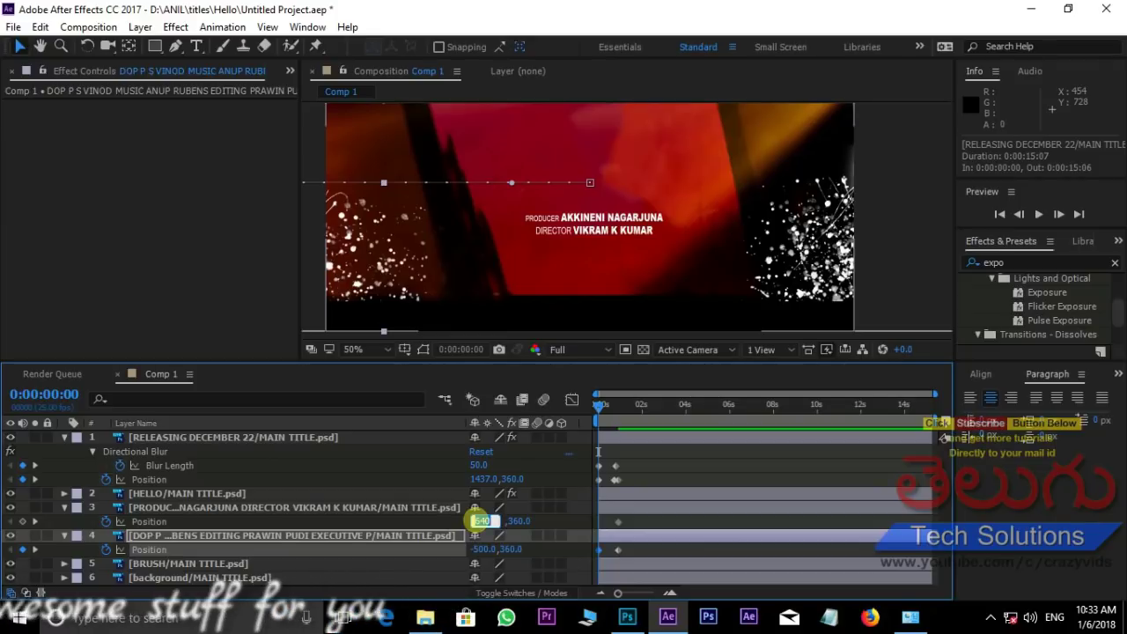
text(-500)
key(Return)
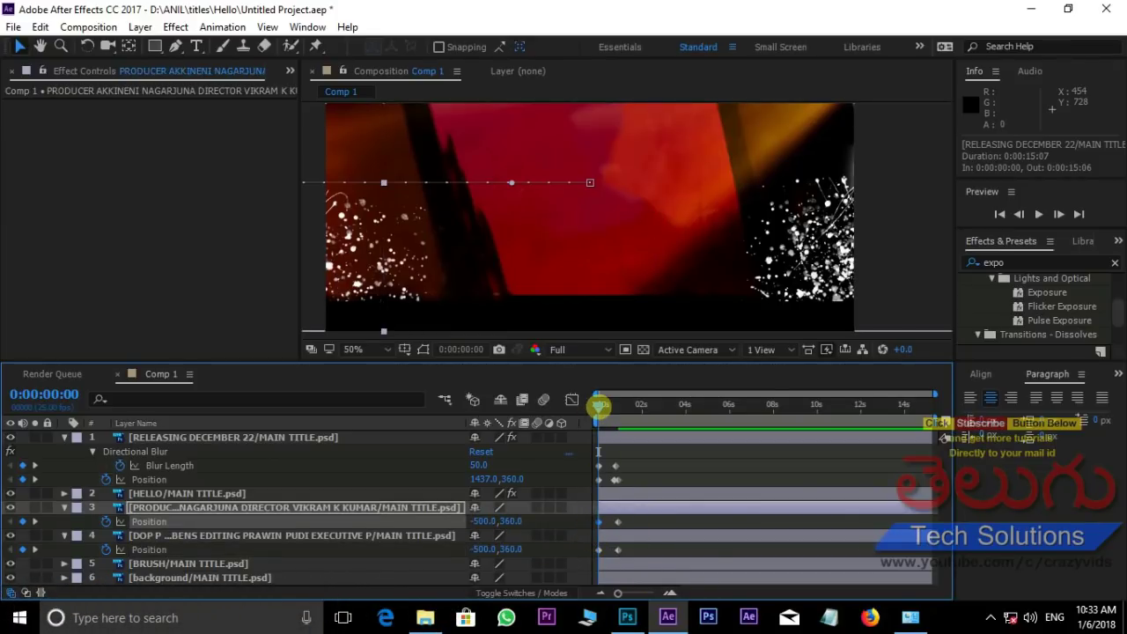
- Delay the DOP credits' slide-in slightly, preview, and copy the title's keyframed Directional Blur
drag(599, 407, 617, 405)
key(space)
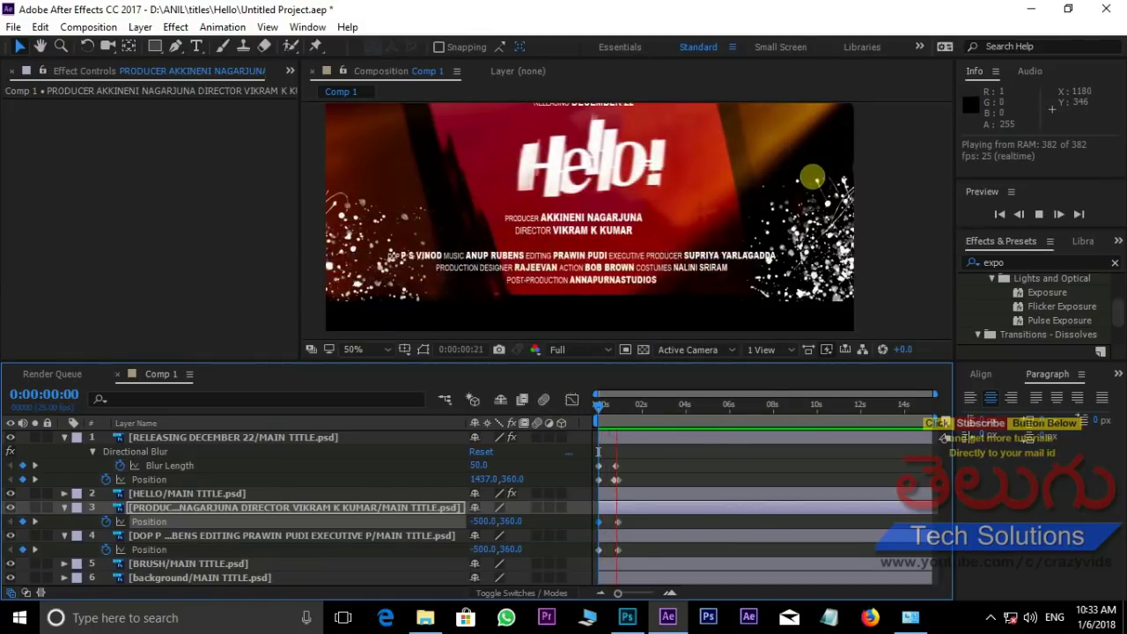
key(space)
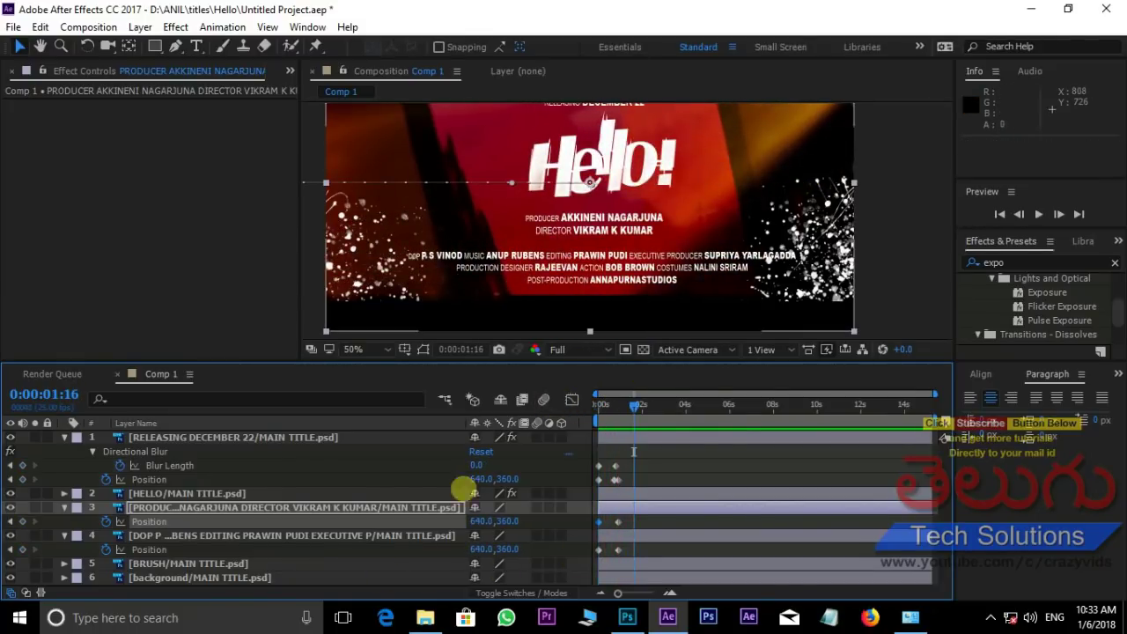
mouse_move(614, 535)
mouse_down()
mouse_move(599, 549)
mouse_move(612, 550)
mouse_up()
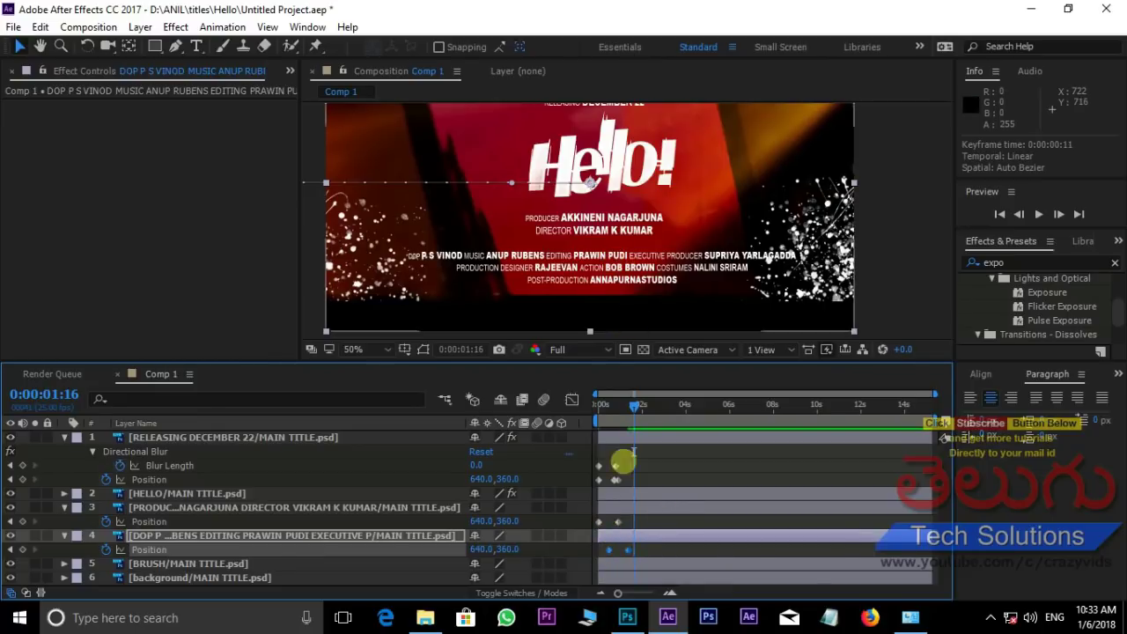
key(space)
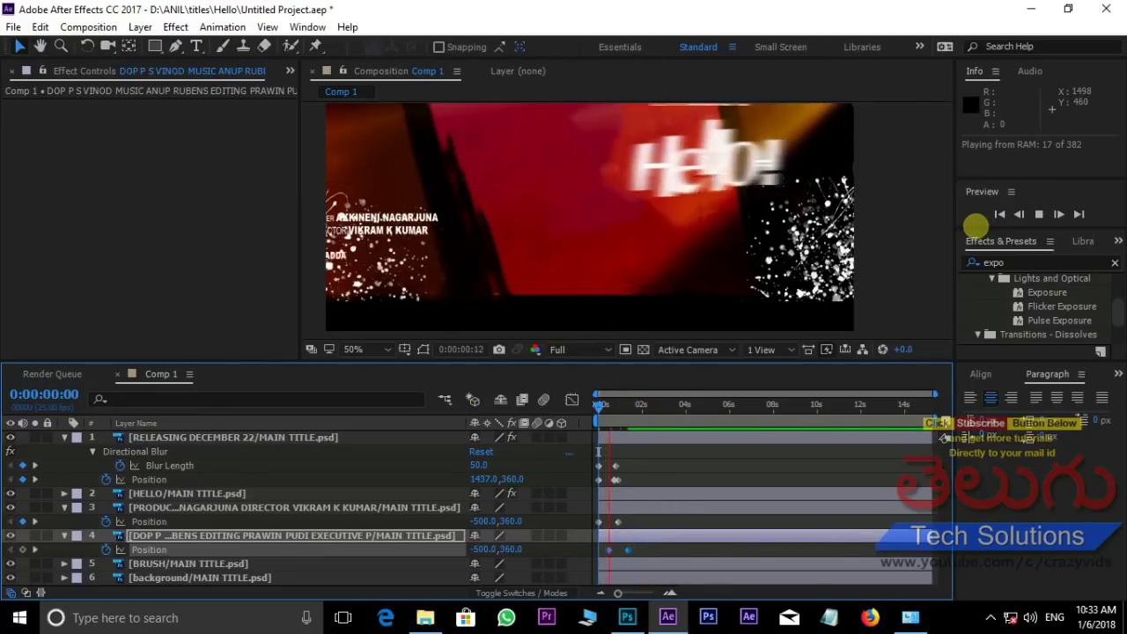
key(space)
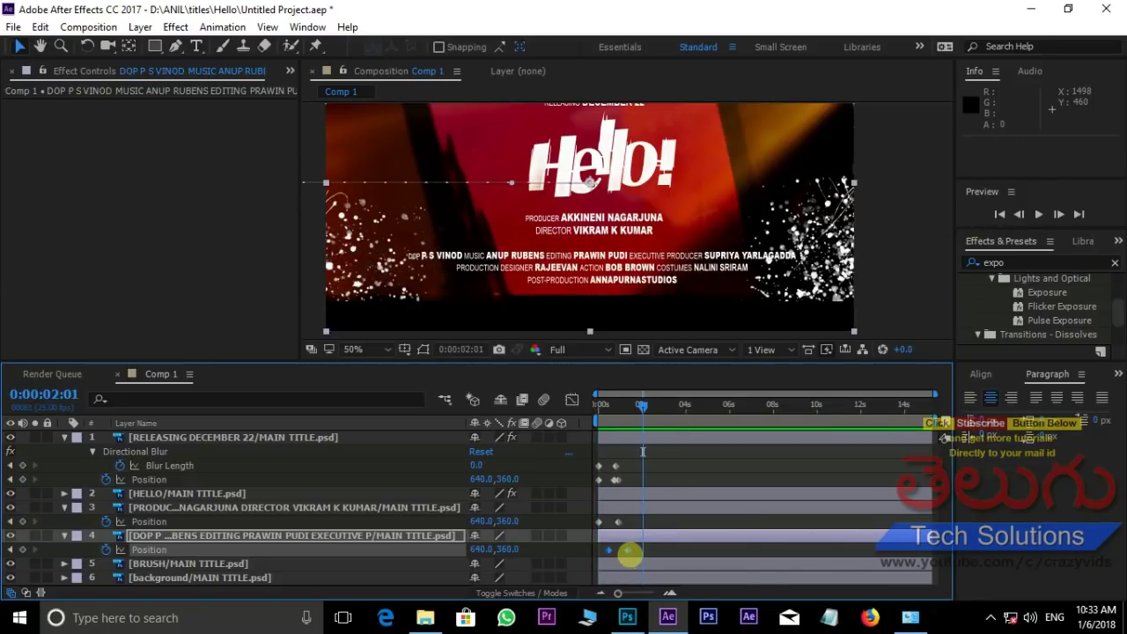
click(633, 549)
click(627, 549)
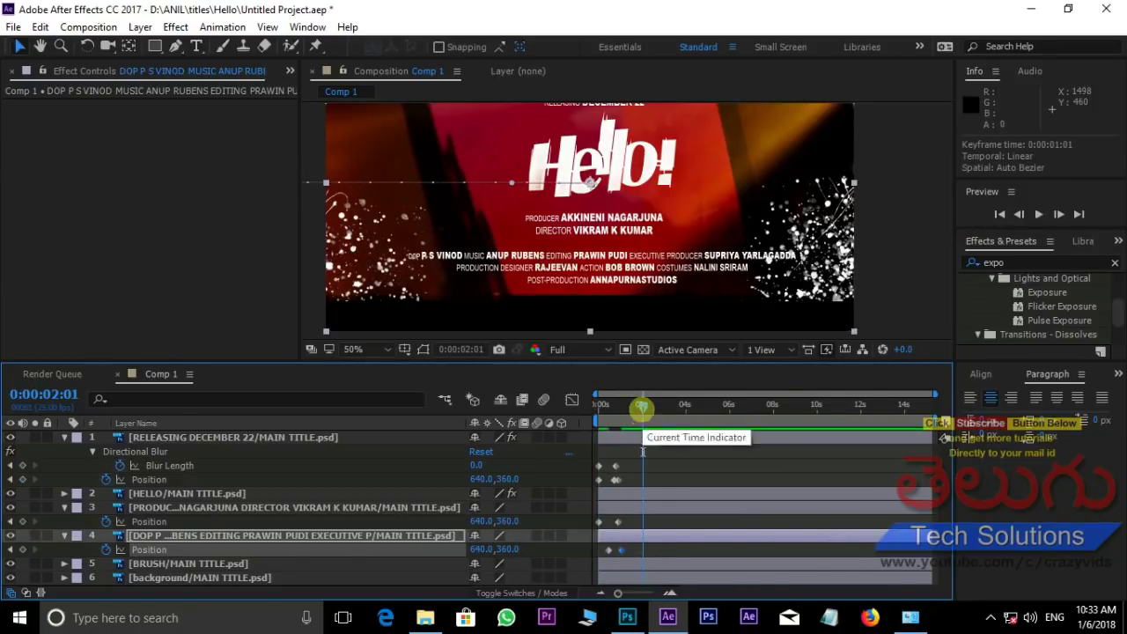
key(space)
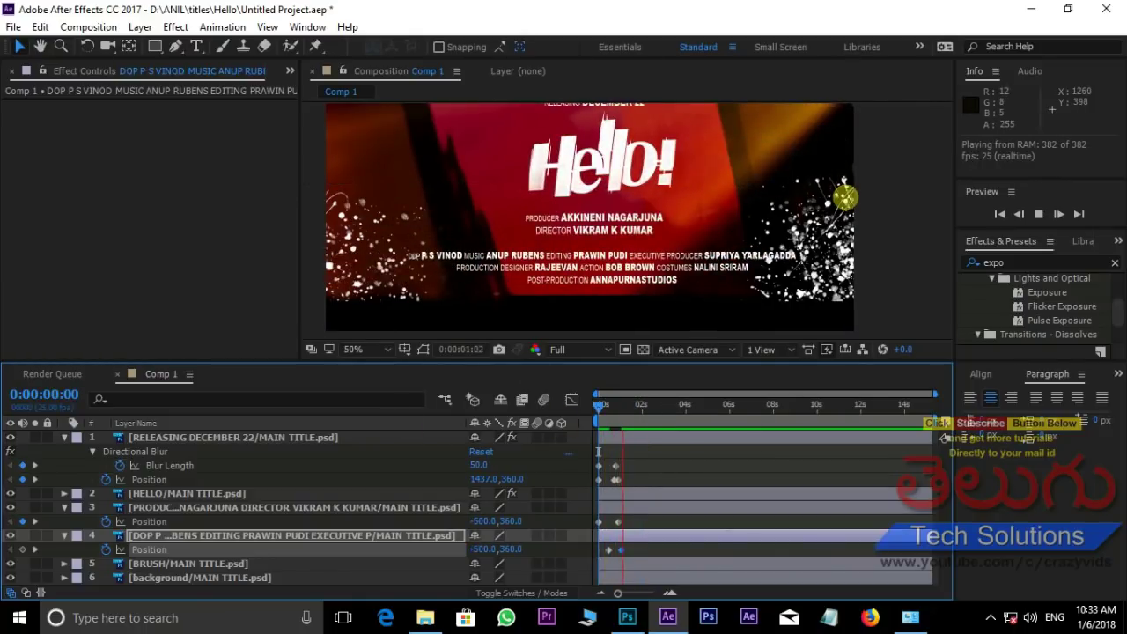
key(space)
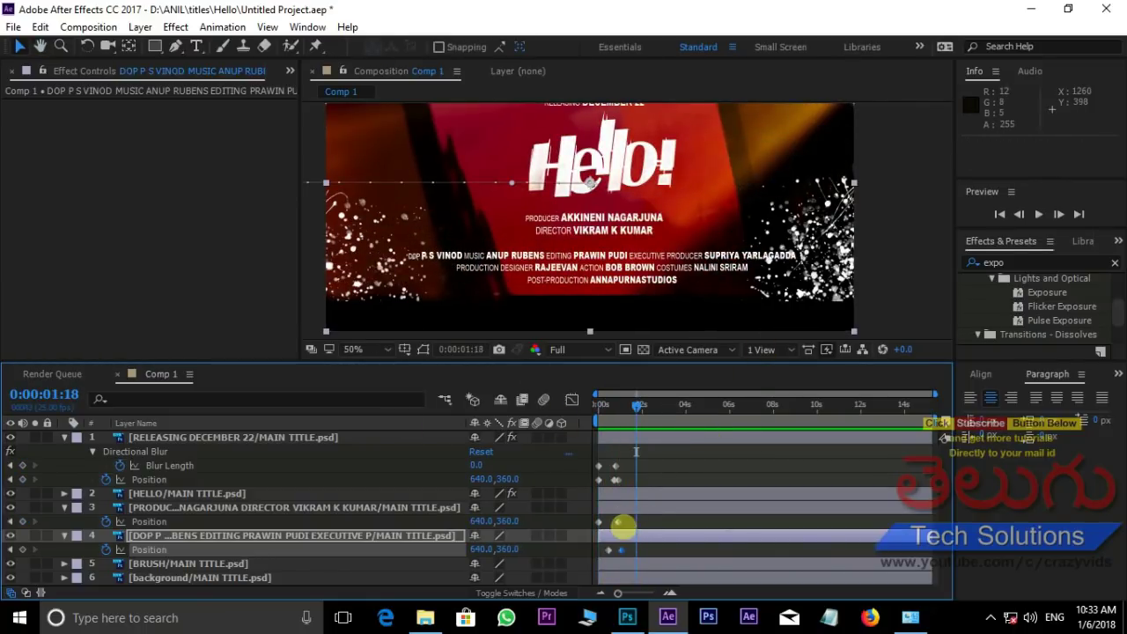
click(130, 451)
key(ctrl+c)
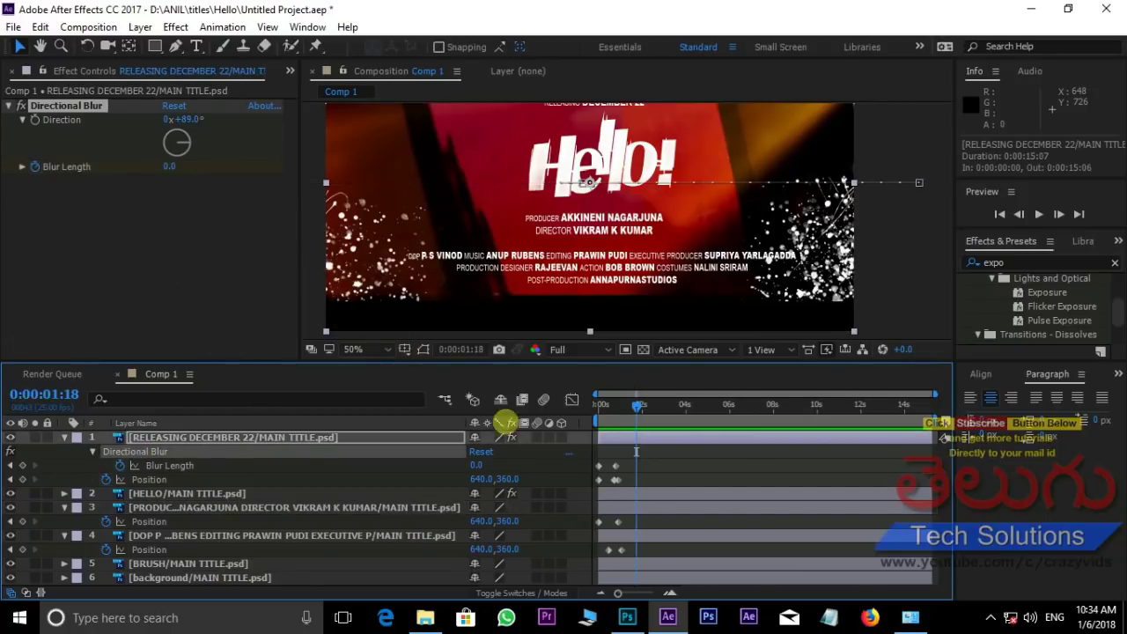
- At 0s, paste the copied Directional Blur onto the producer and DOP credit layers, then preview
drag(637, 406, 550, 406)
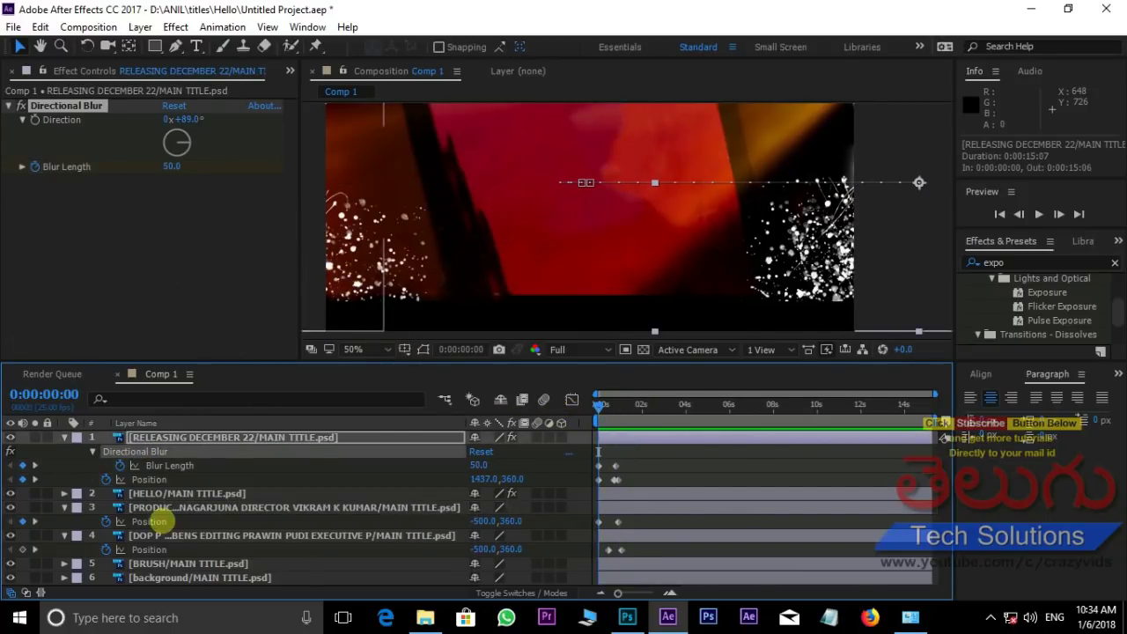
click(161, 507)
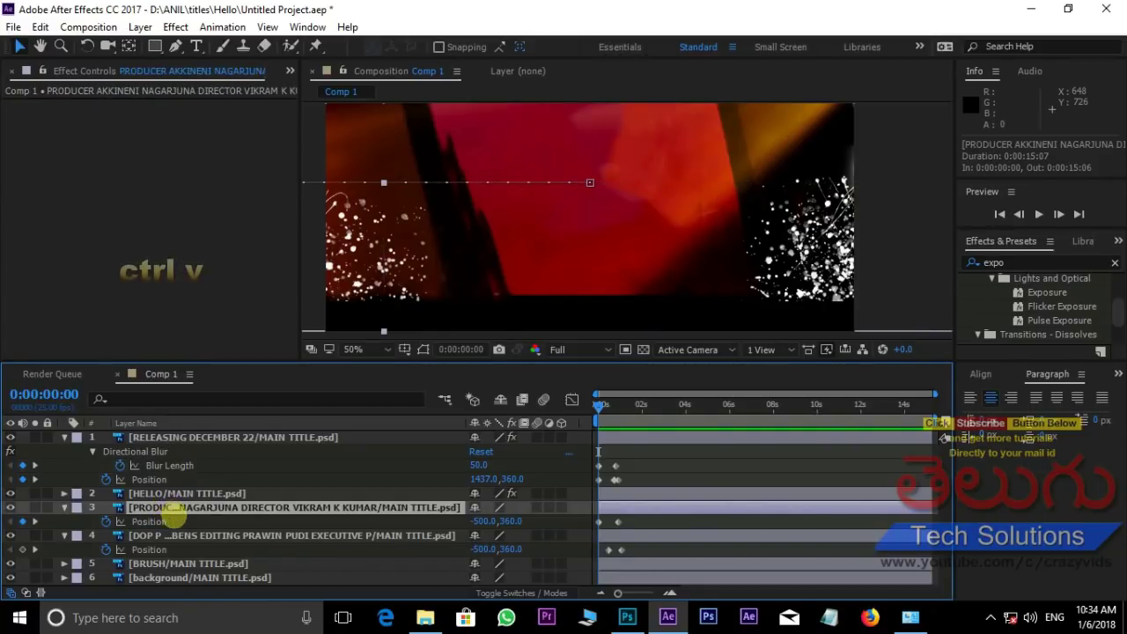
key(ctrl+v)
click(201, 548)
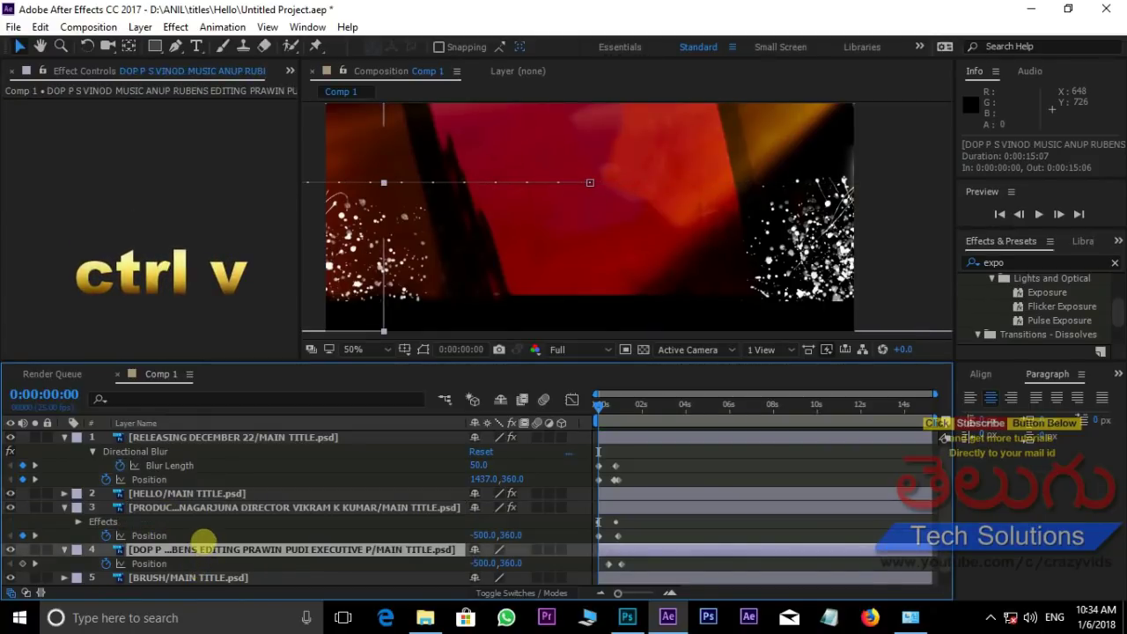
key(ctrl+v)
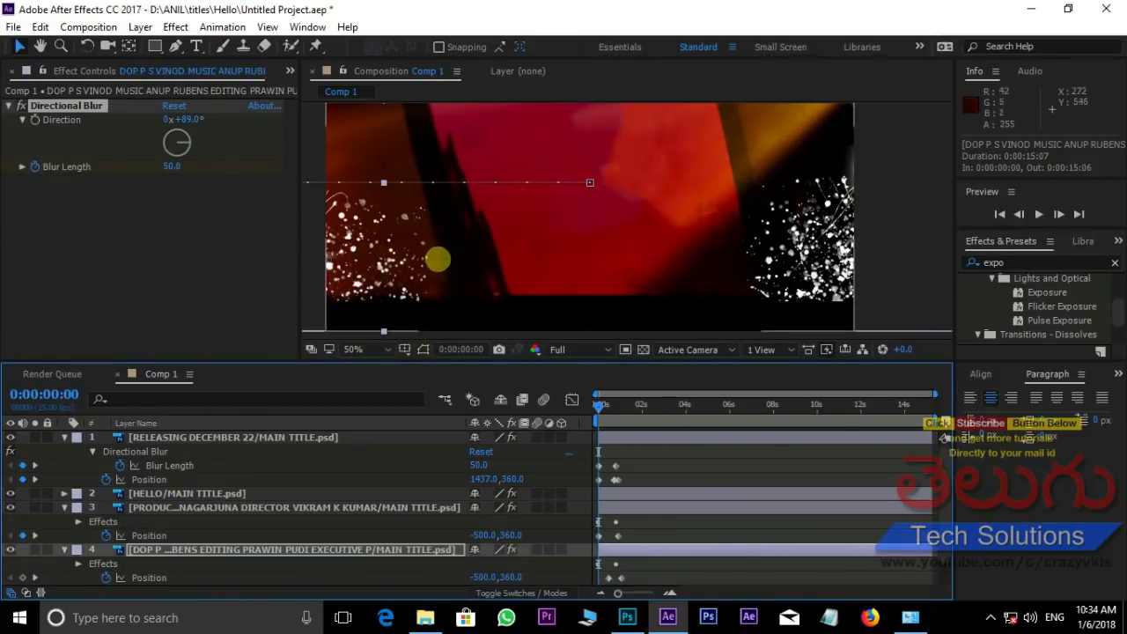
key(space)
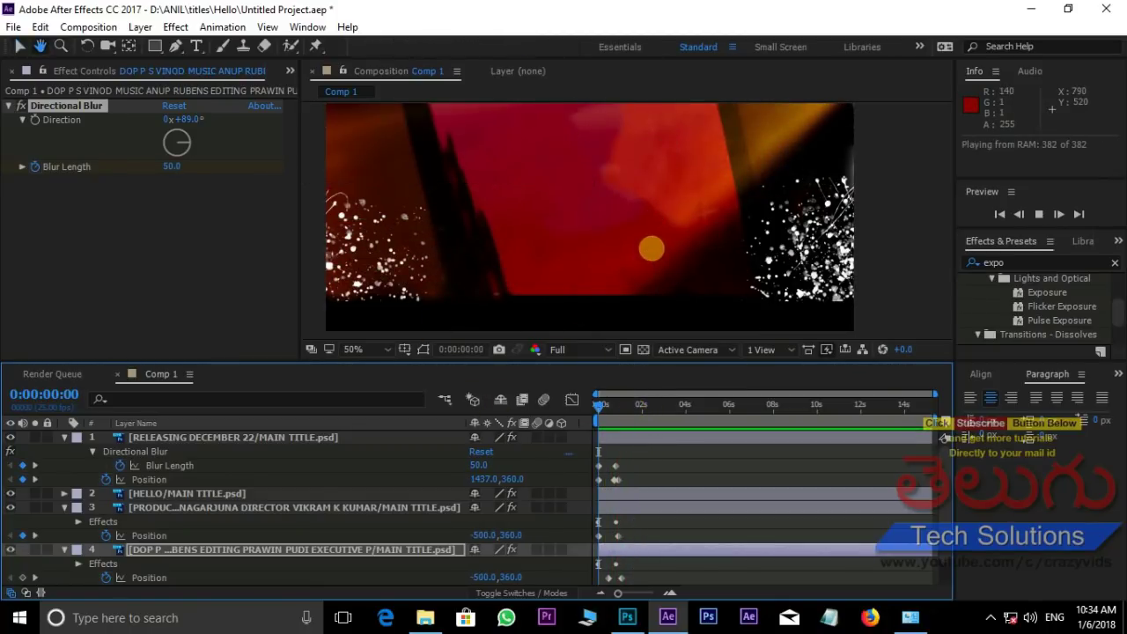
key(space)
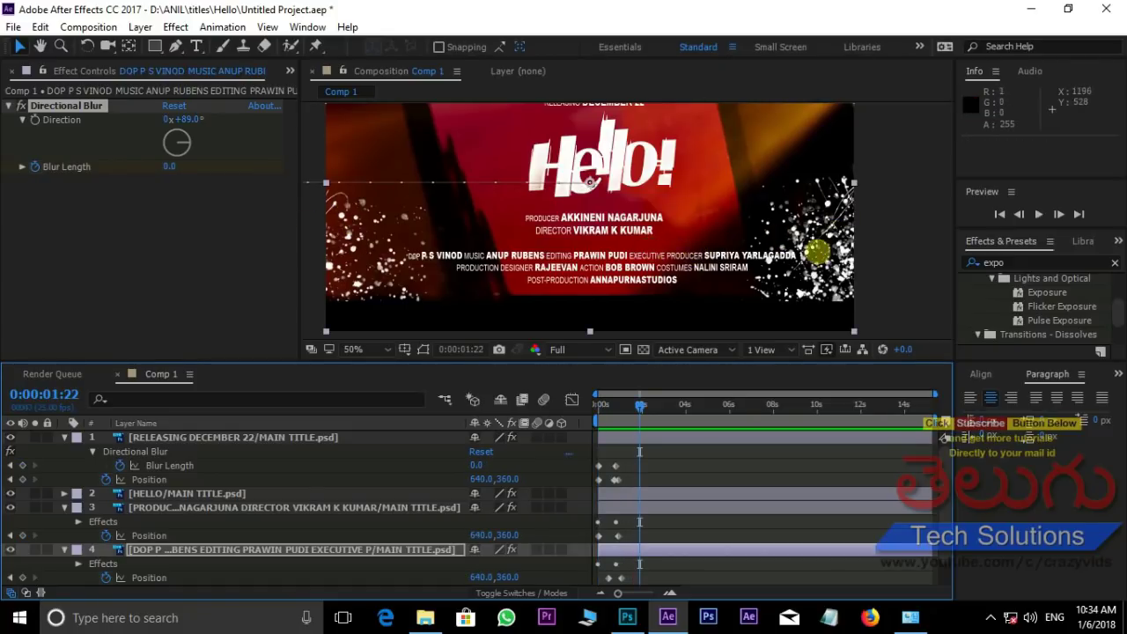
- Collapse the credit and title layers, then reveal HELLO's keyframes and move to 0:00:00:23
click(64, 507)
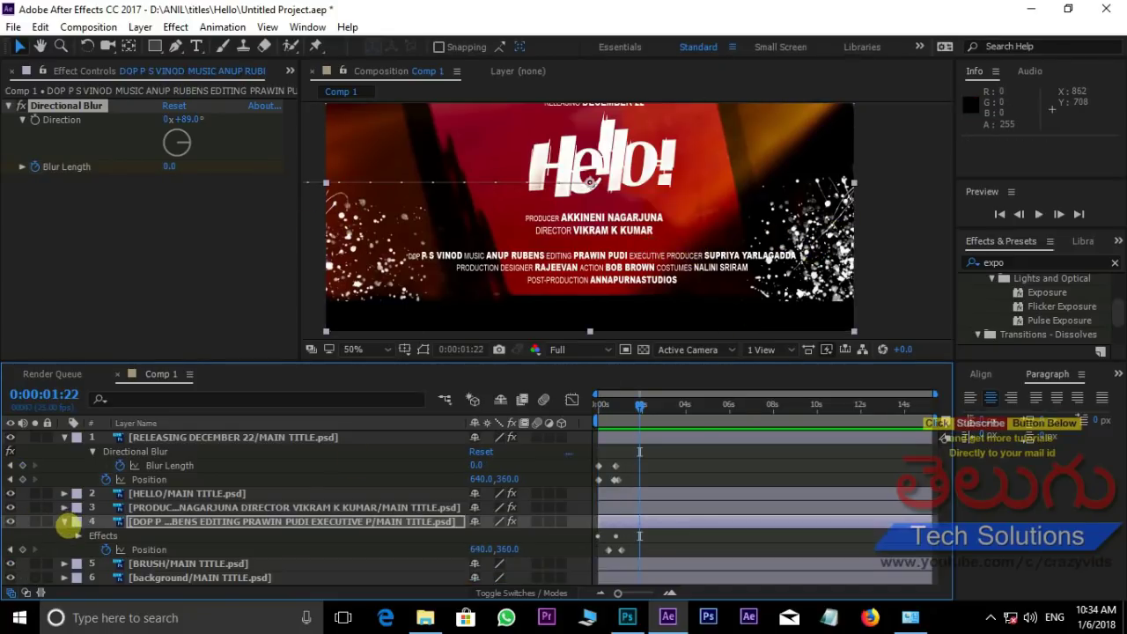
click(64, 521)
click(64, 437)
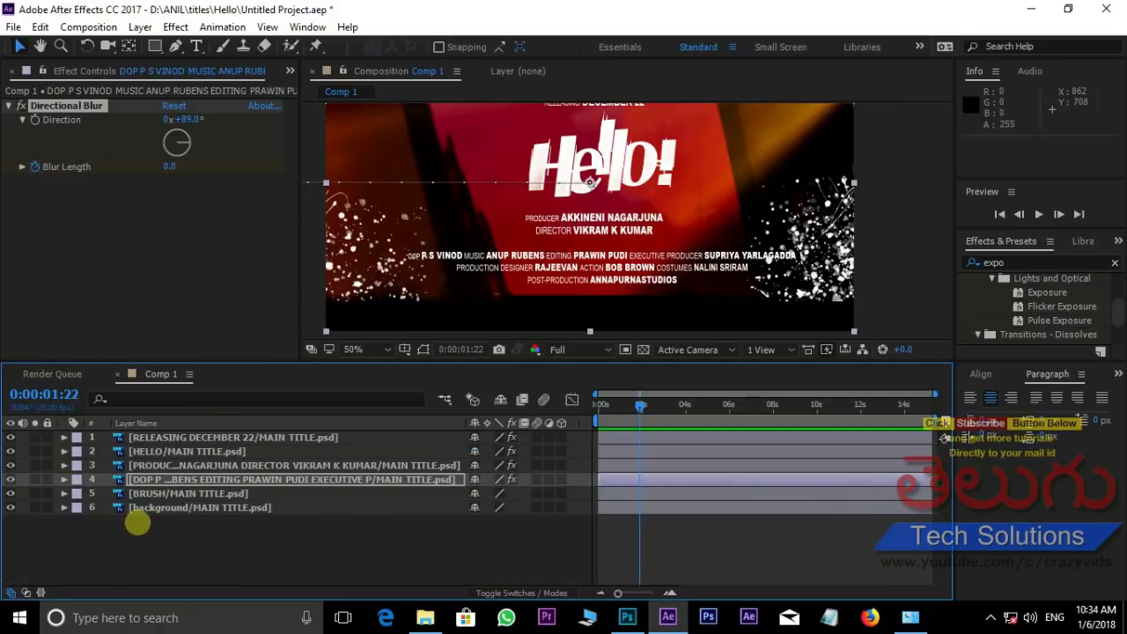
click(163, 494)
click(650, 401)
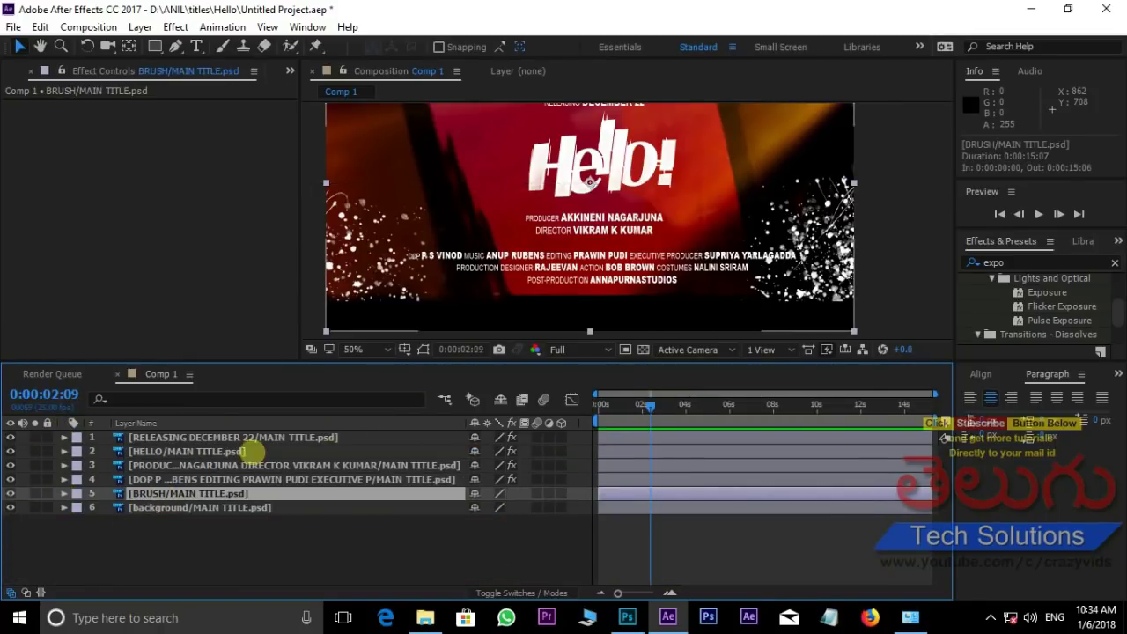
click(195, 451)
key(u)
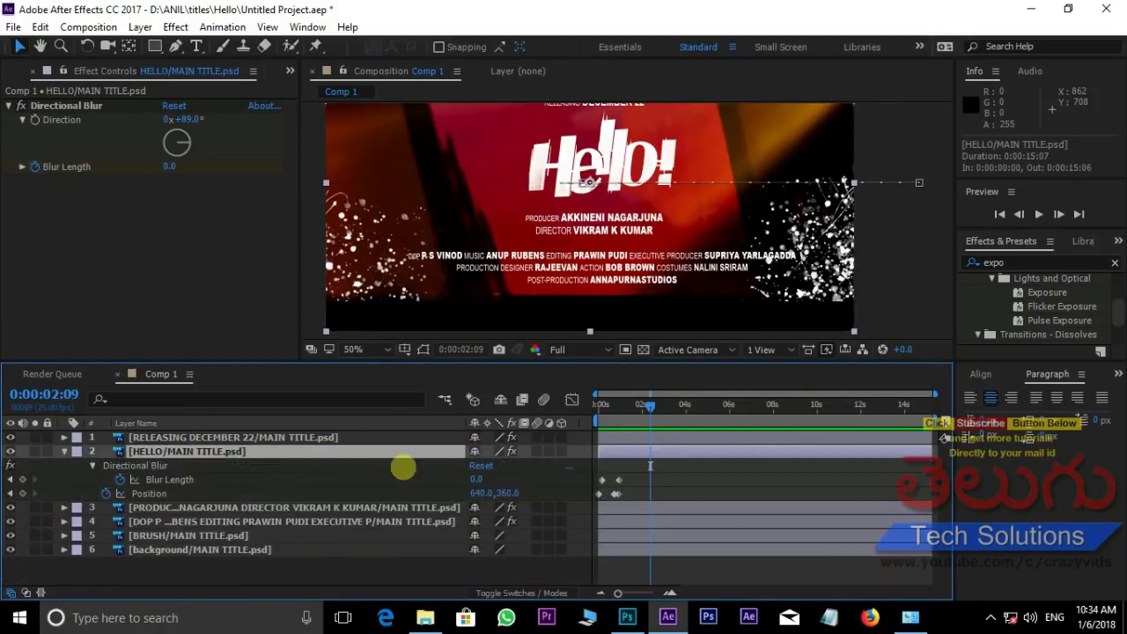
drag(623, 408, 618, 403)
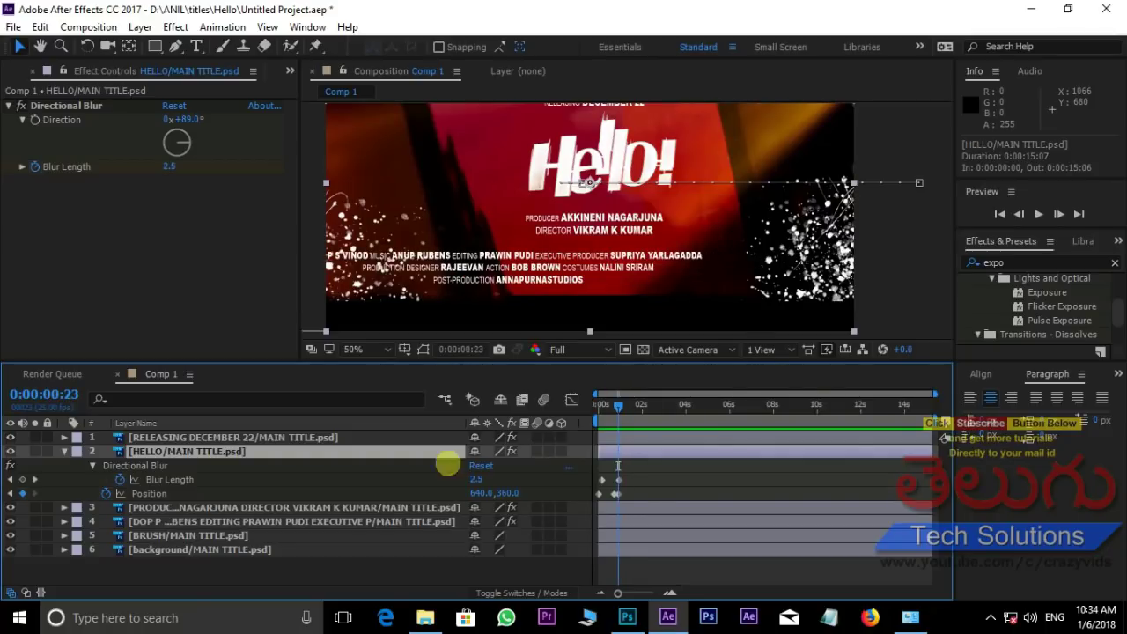
click(185, 535)
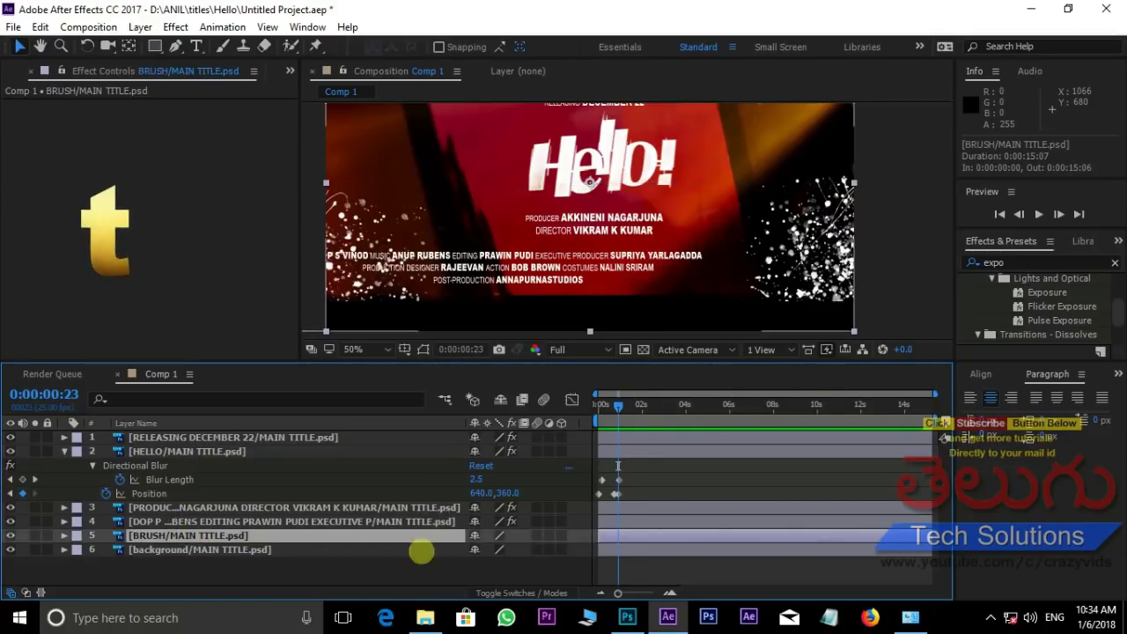
- Keyframe BRUSH Opacity to fade from 0% at 0:00 to 100% at 0:00:00:23
key(t)
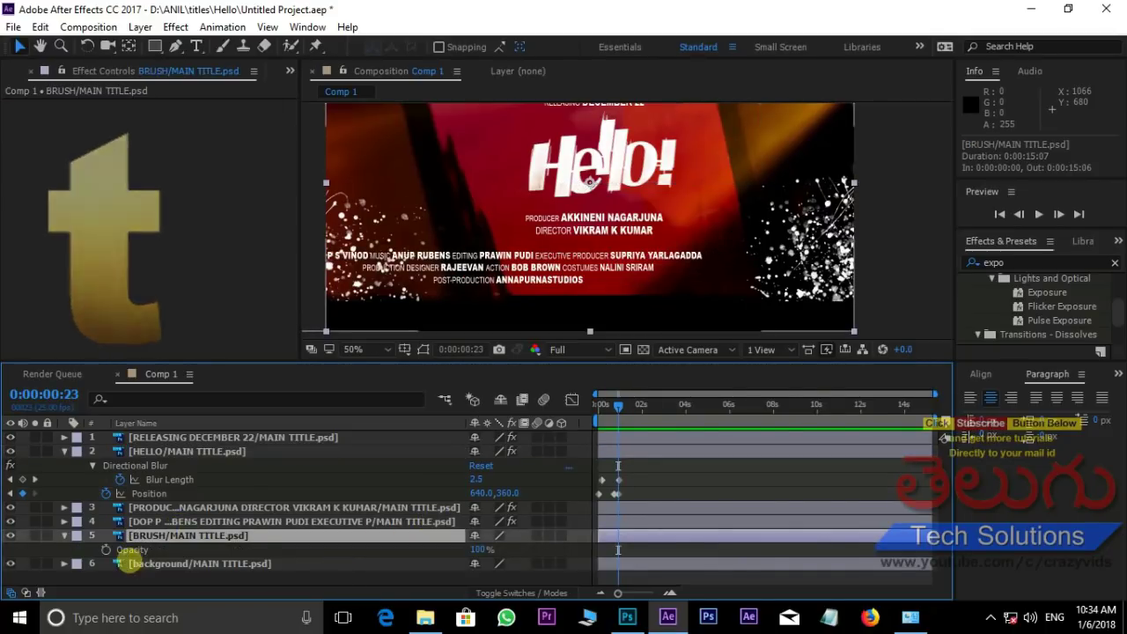
click(106, 549)
click(596, 403)
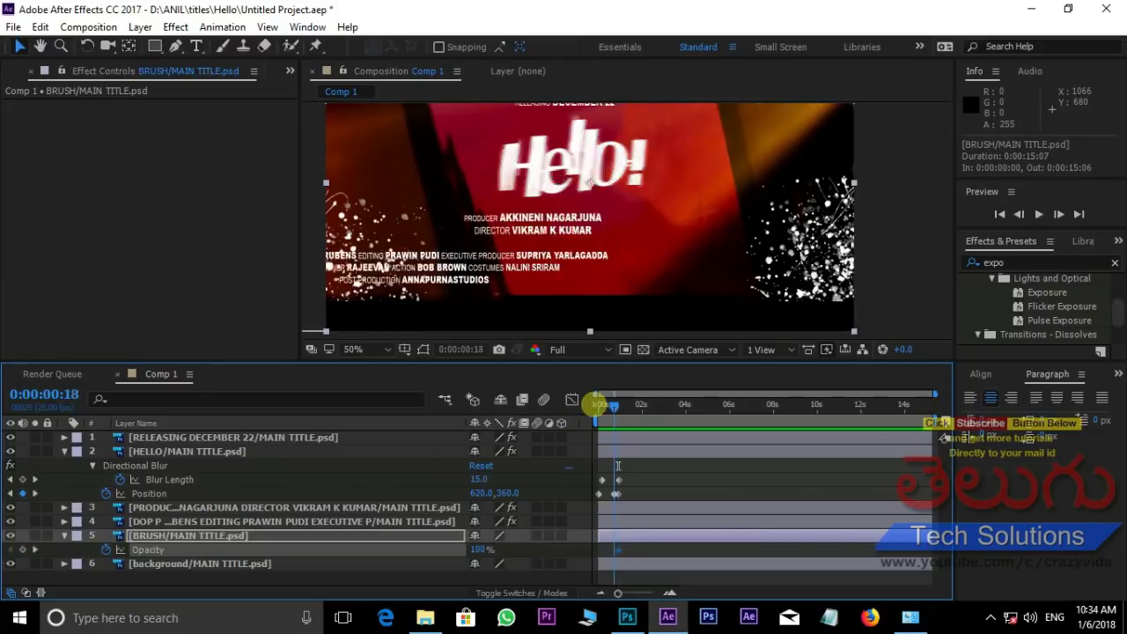
drag(476, 549, 290, 546)
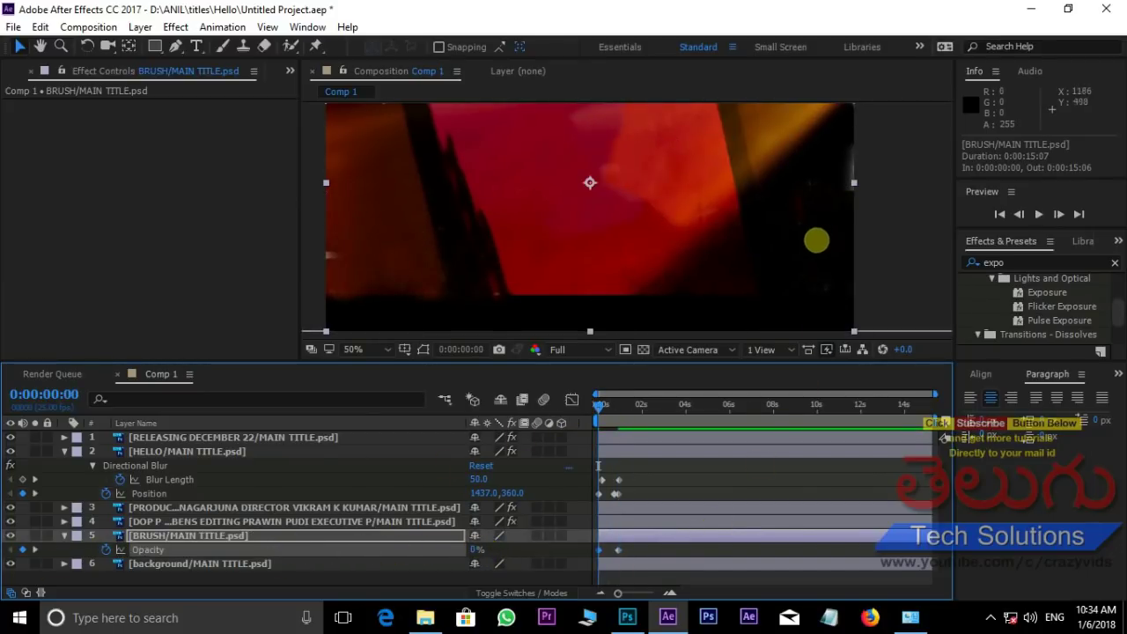
key(space)
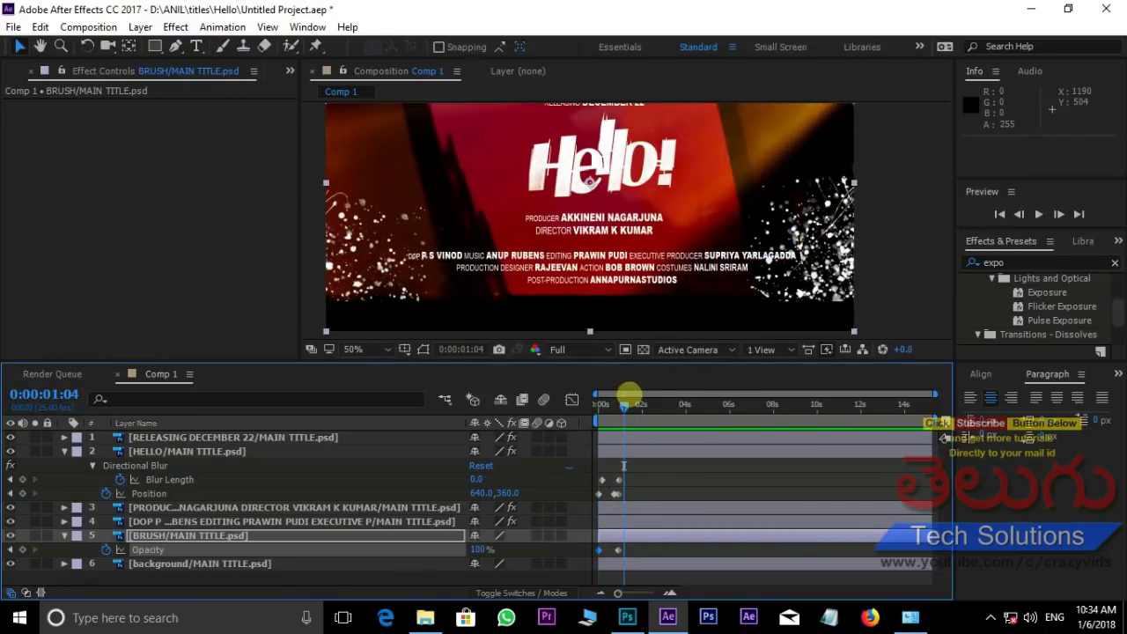
- Keyframe BRUSH Scale from 100% at 0:00:00:23 to 109% near 14s, and preview
drag(622, 405, 618, 405)
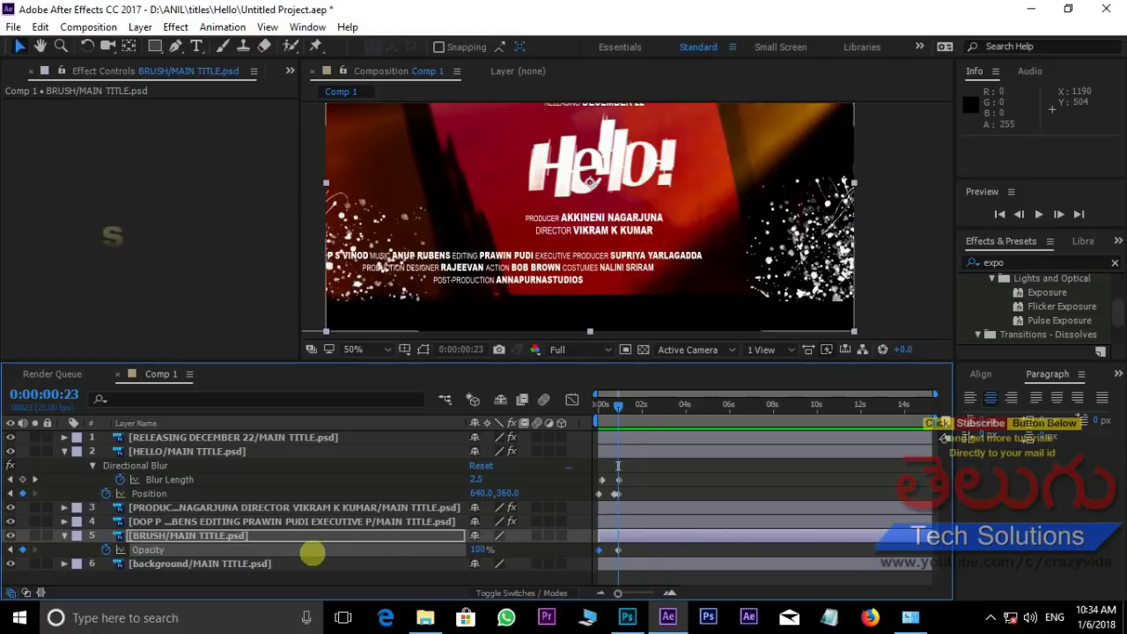
click(302, 533)
key(s)
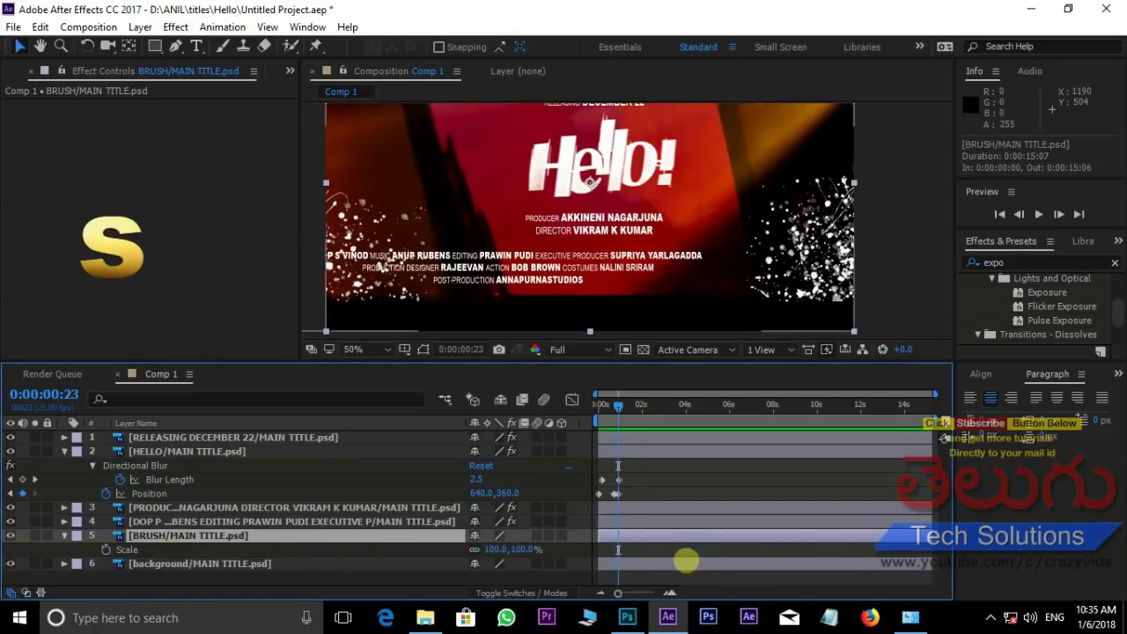
click(105, 549)
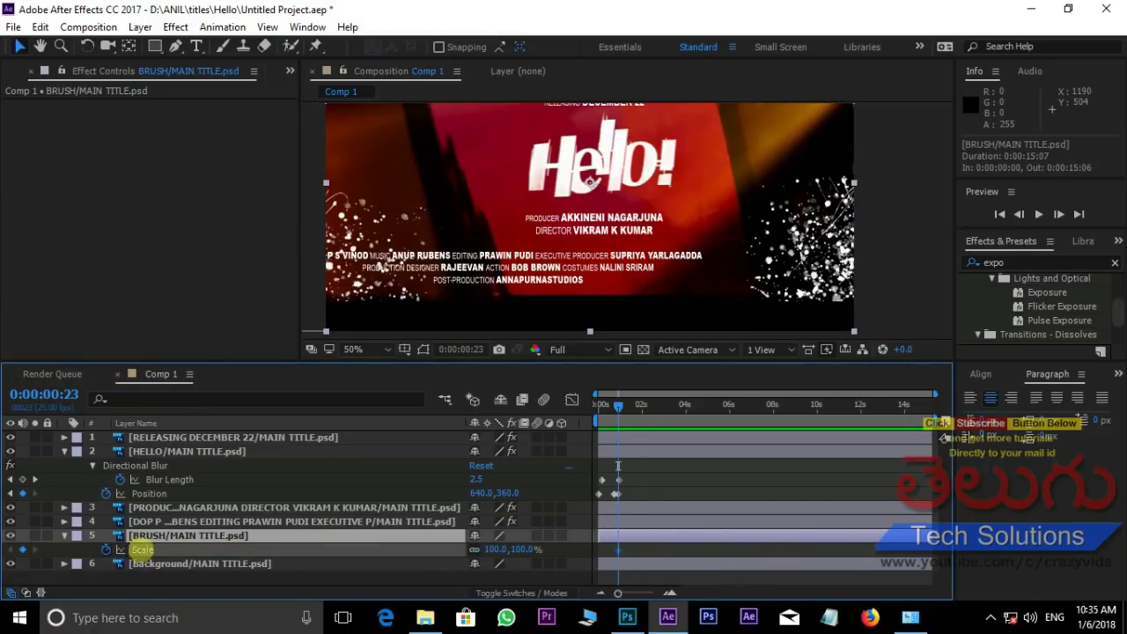
drag(619, 400, 880, 401)
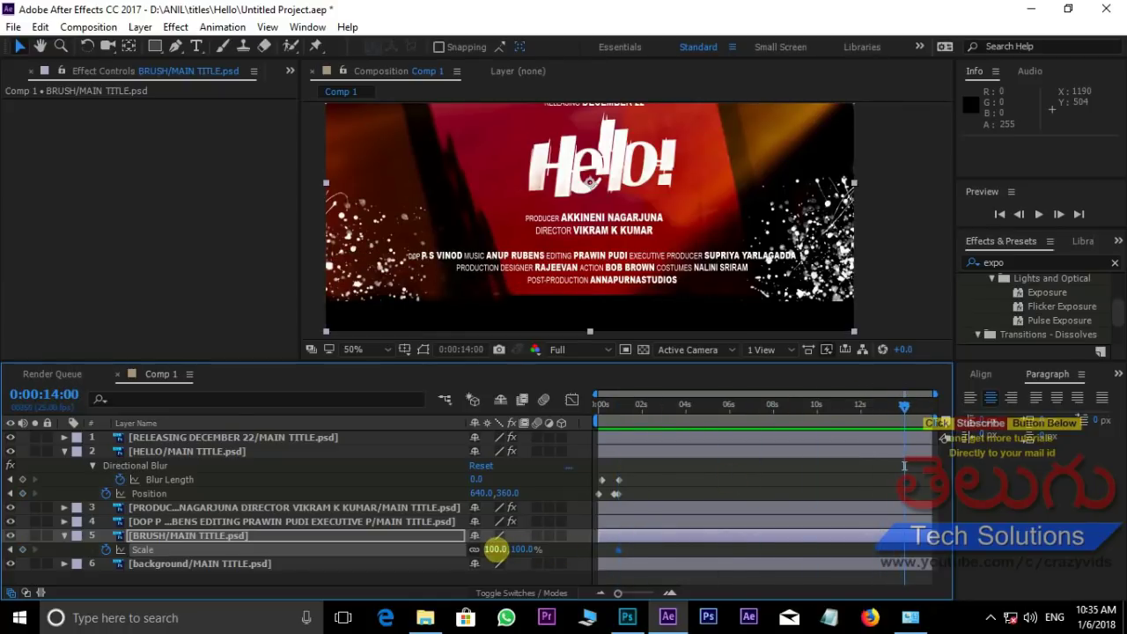
drag(499, 550, 500, 552)
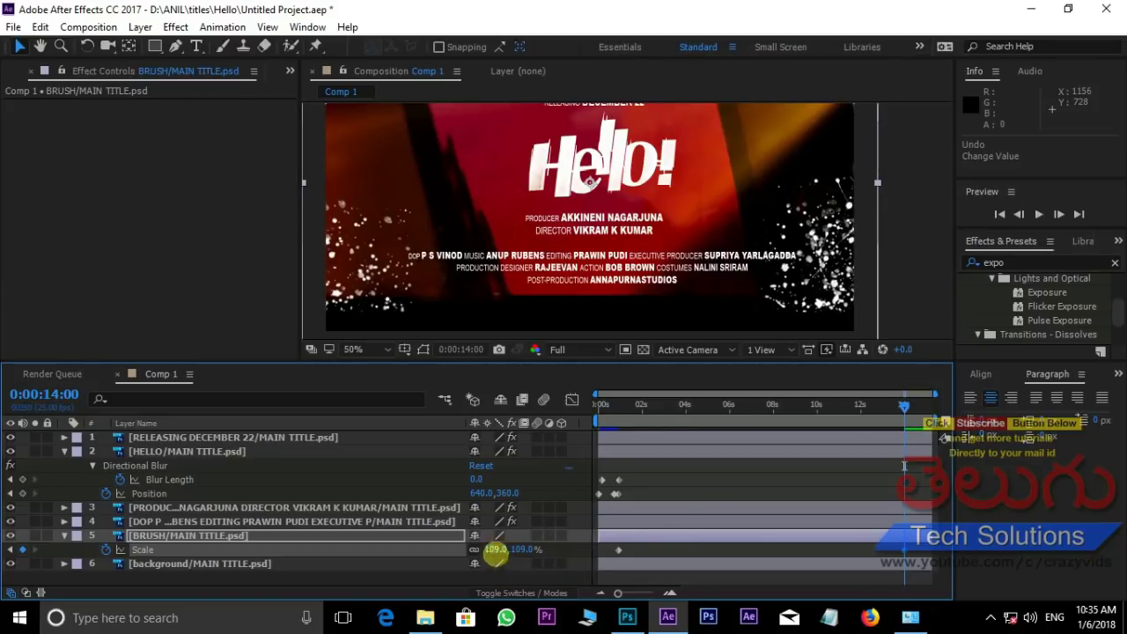
click(602, 407)
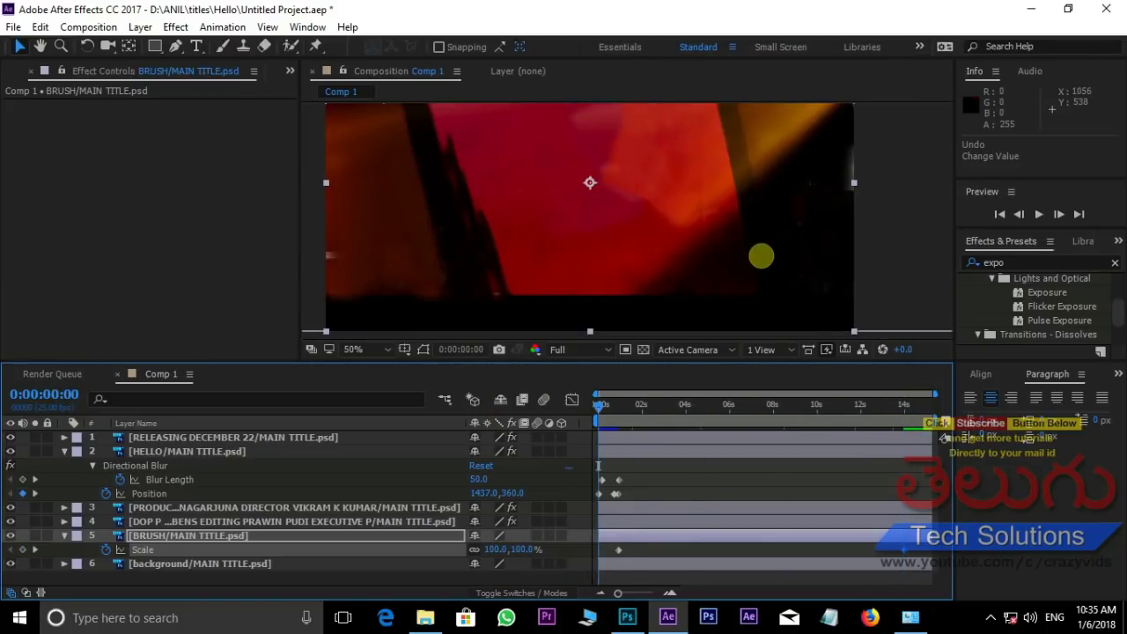
key(space)
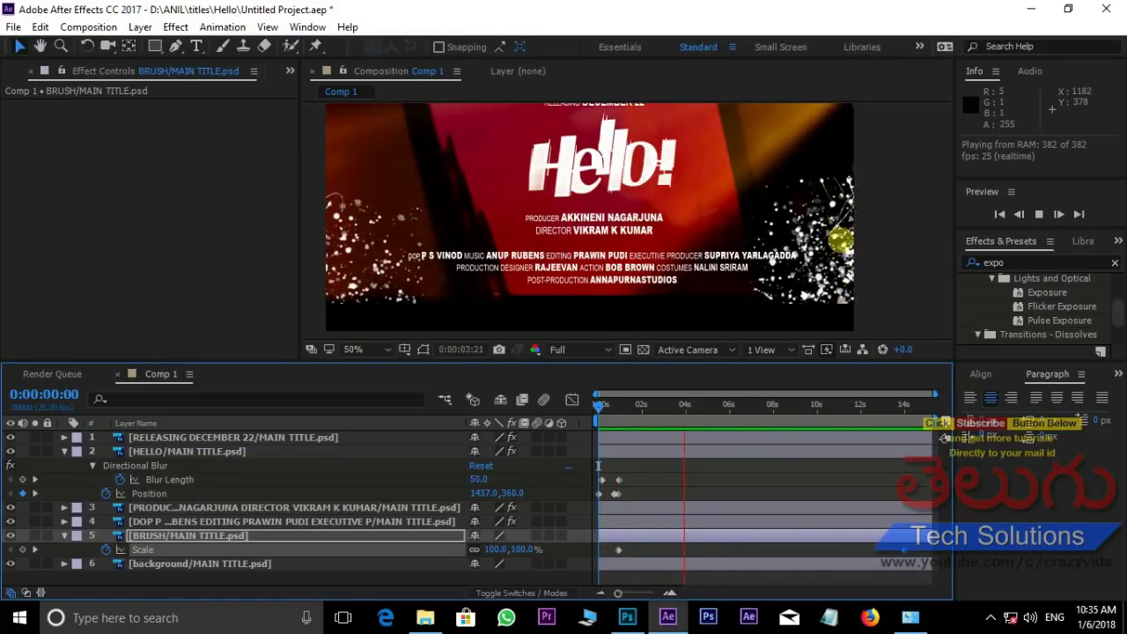
key(space)
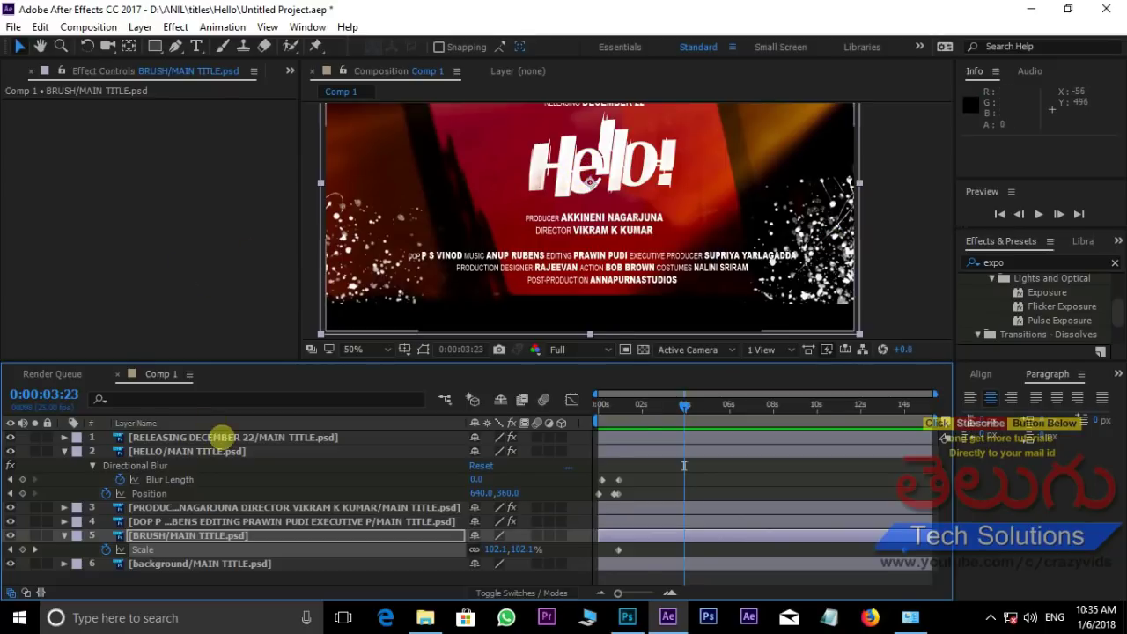
click(202, 452)
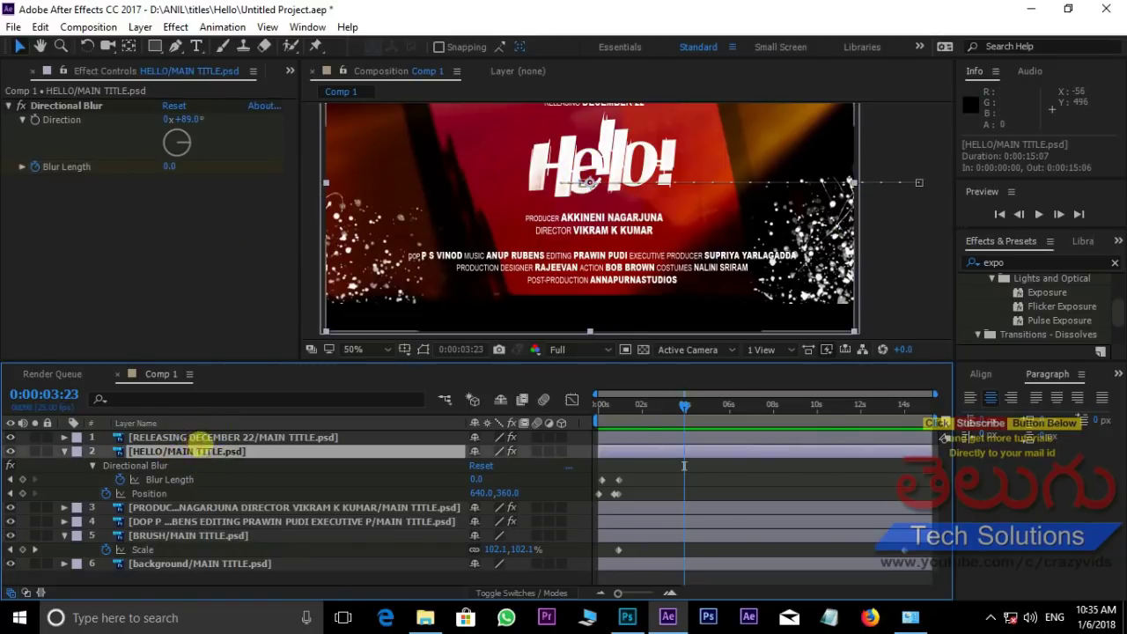
- Keyframe HELLO Position X from 640 to 608 at about 14s, then preview from the start
key(u)
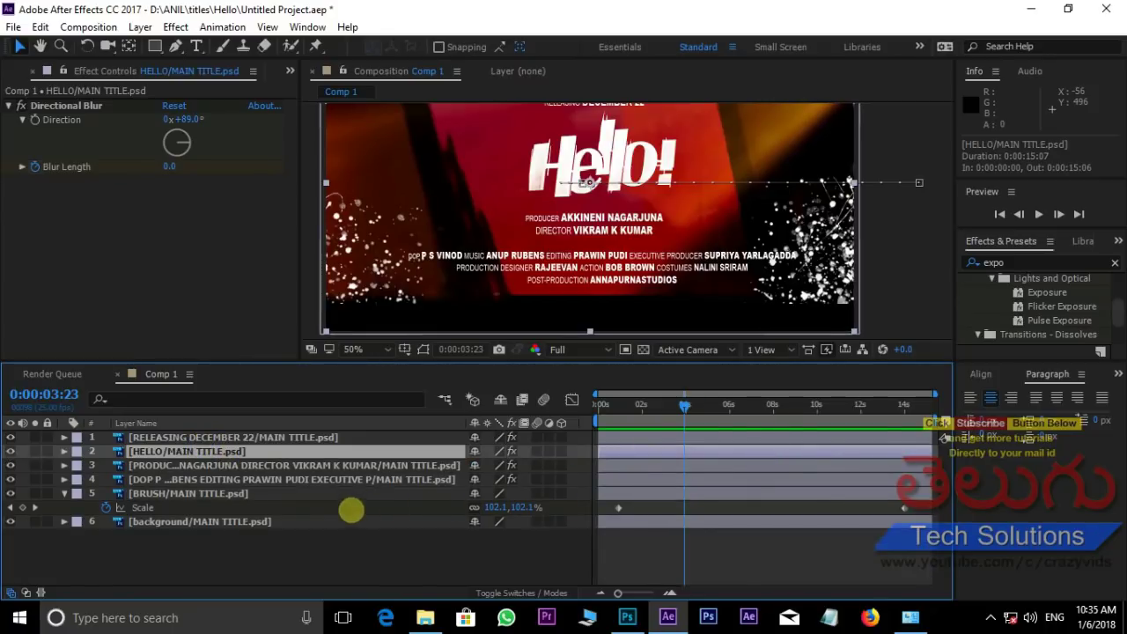
key(p)
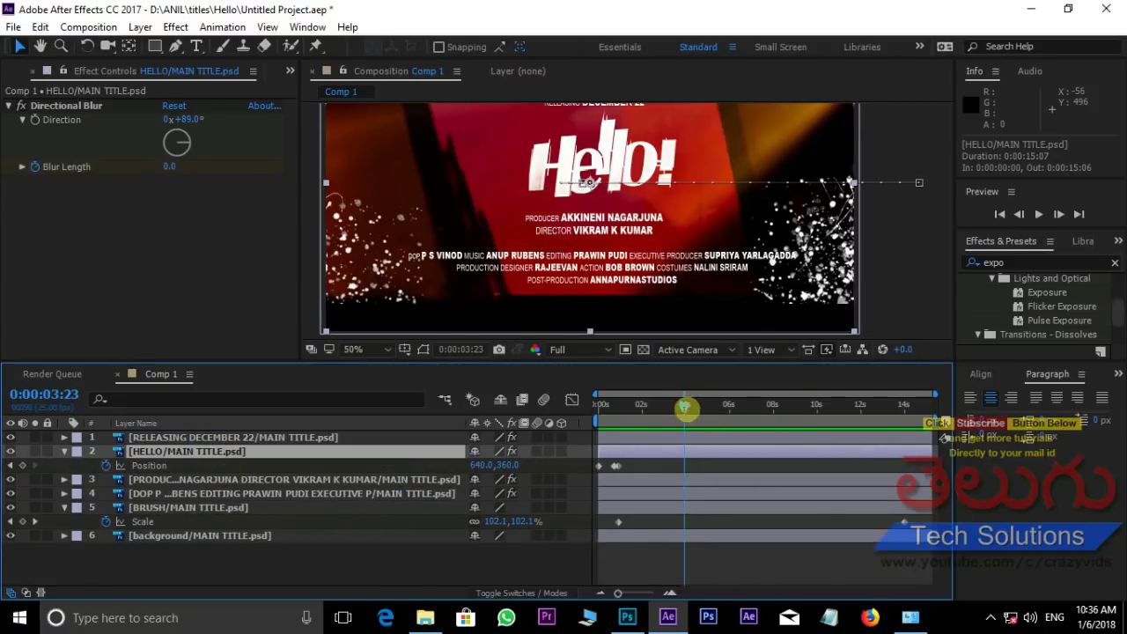
drag(685, 405, 904, 405)
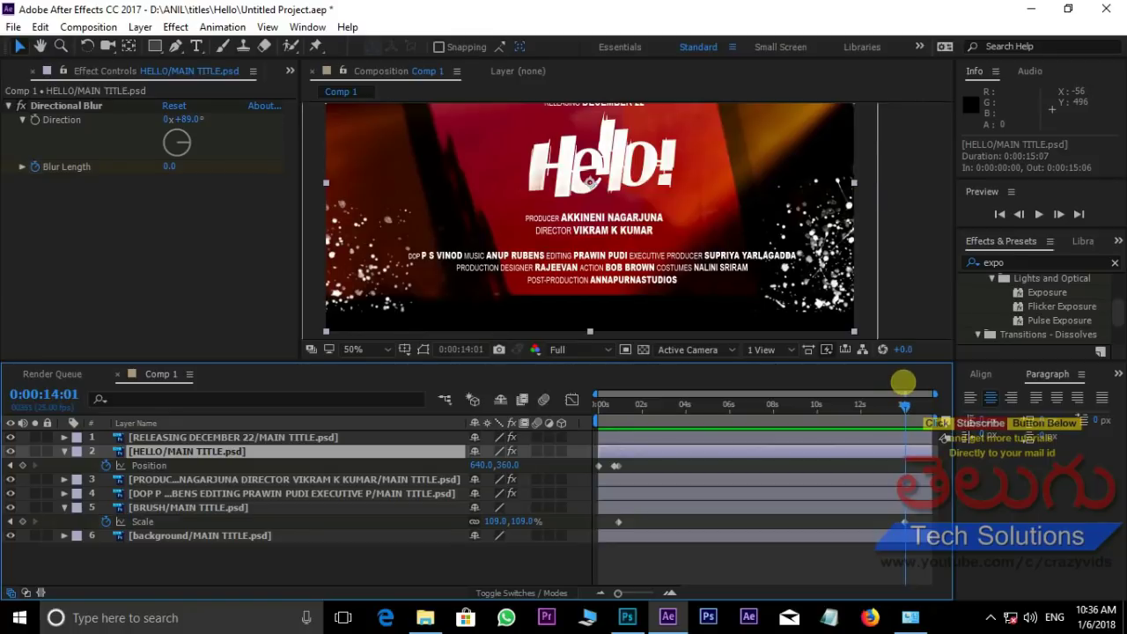
click(481, 465)
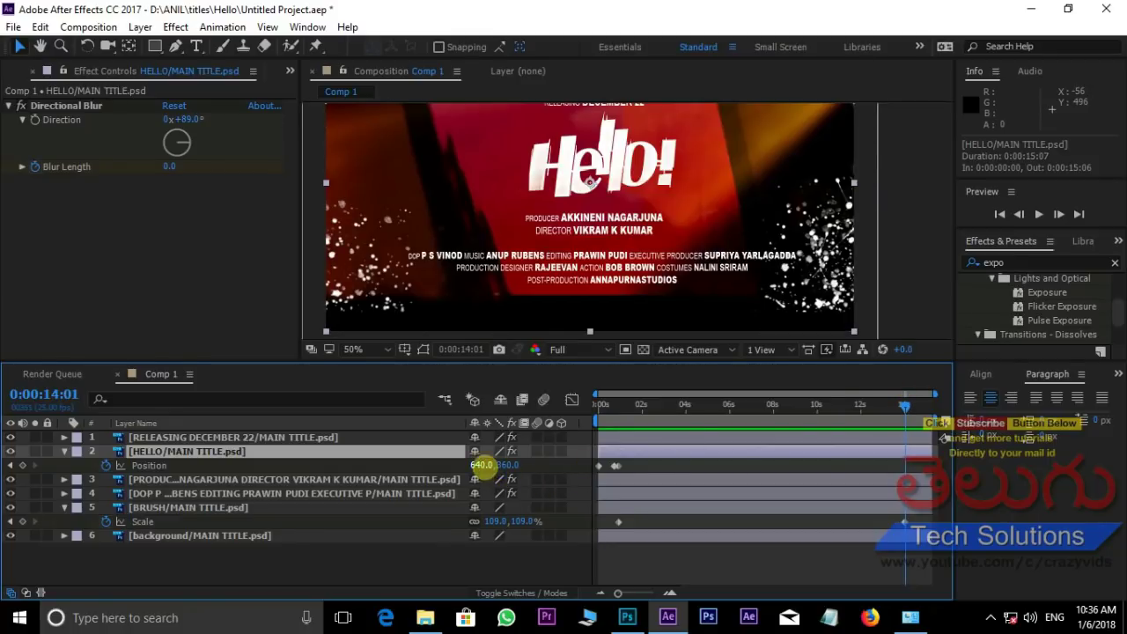
drag(482, 465, 440, 452)
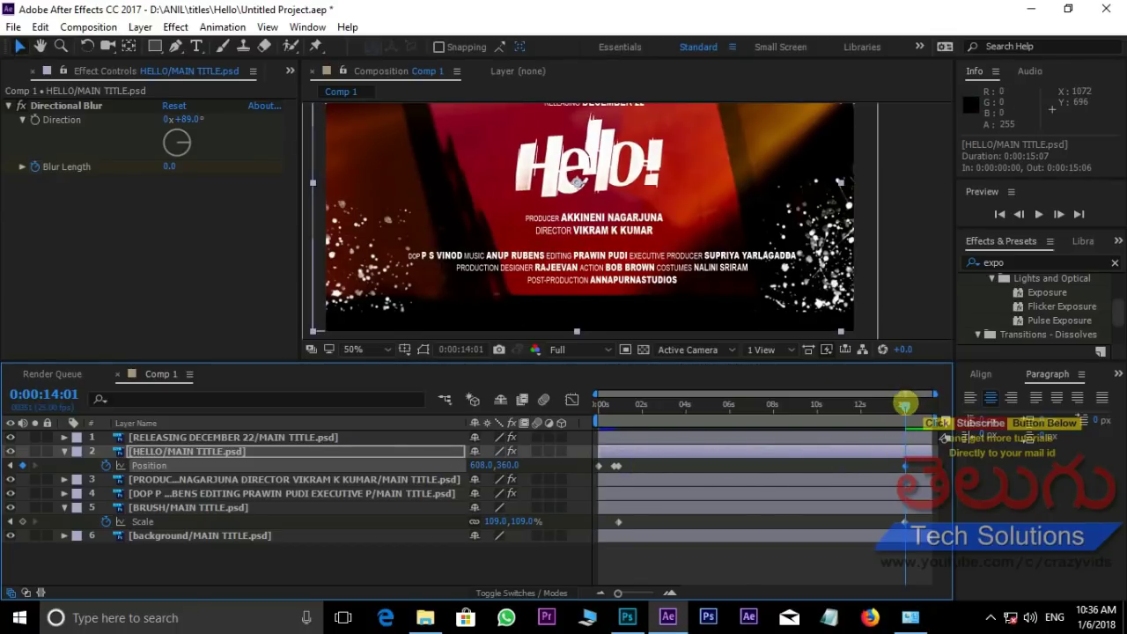
drag(904, 405, 556, 405)
key(space)
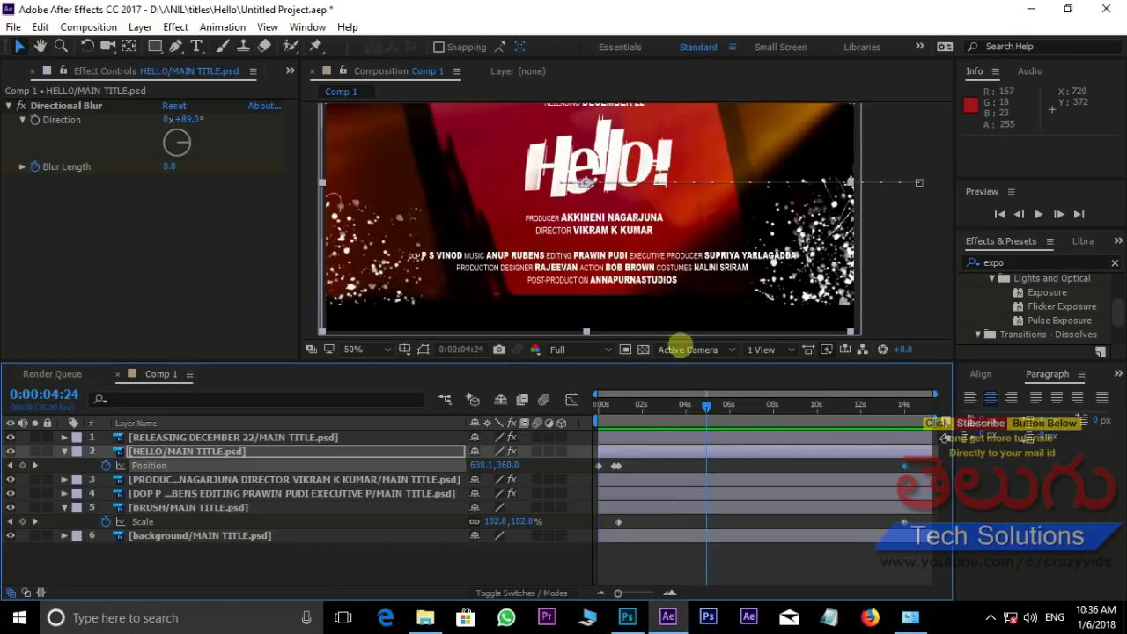
click(706, 400)
drag(706, 405, 600, 403)
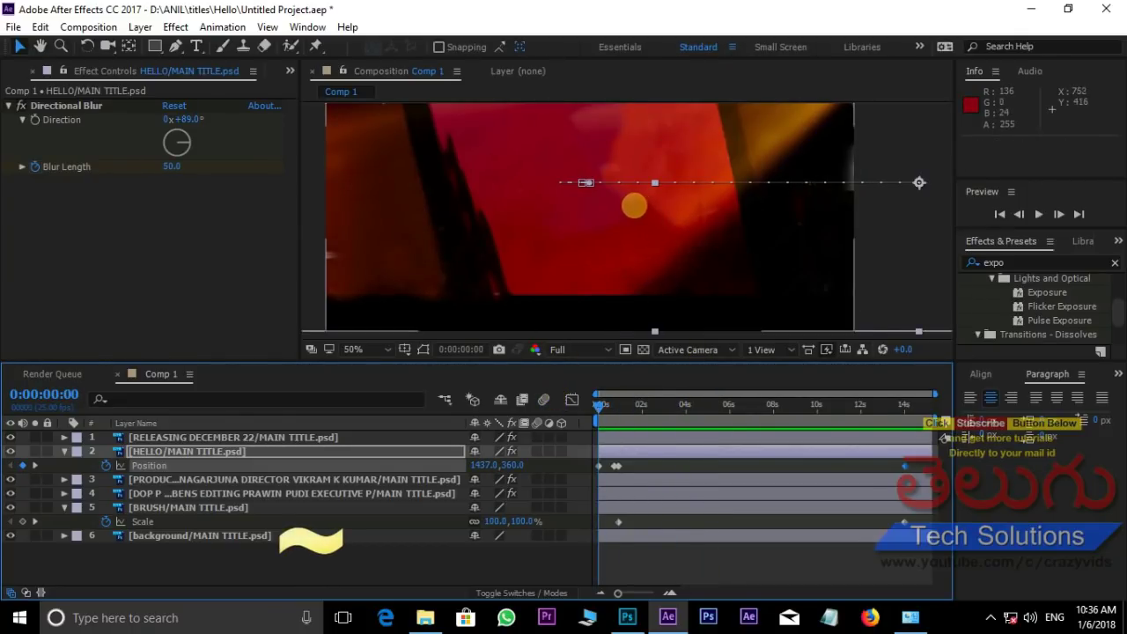
- Maximize the Composition panel with ~, zoom to 100%, pan and play the finished animation
key(grave)
scroll(560, 305, up, 1)
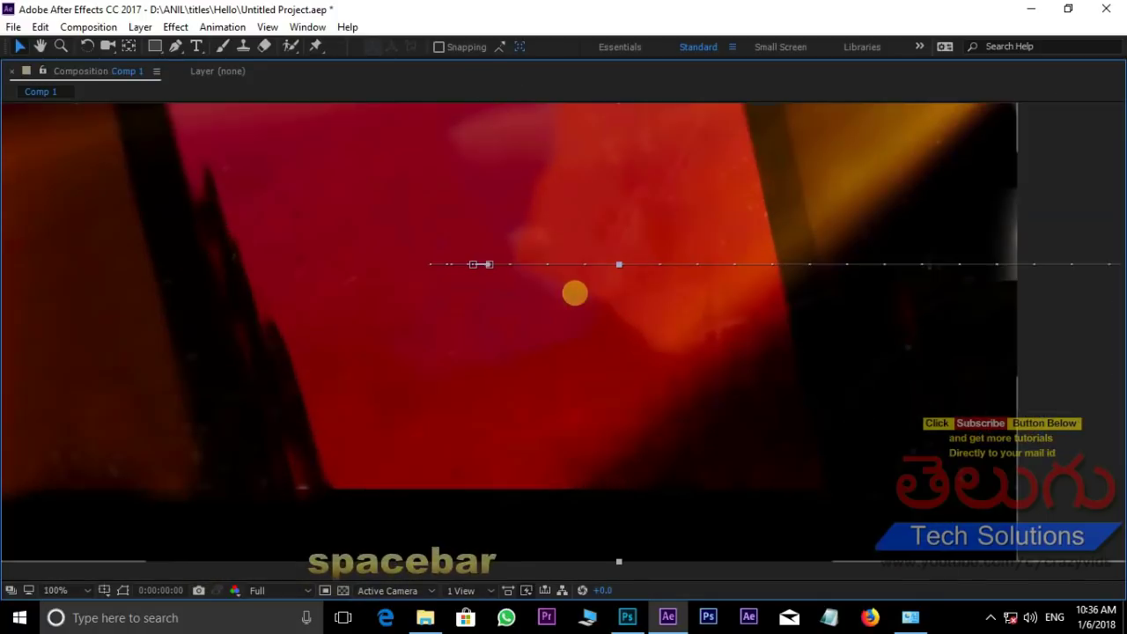
drag(573, 292, 692, 361)
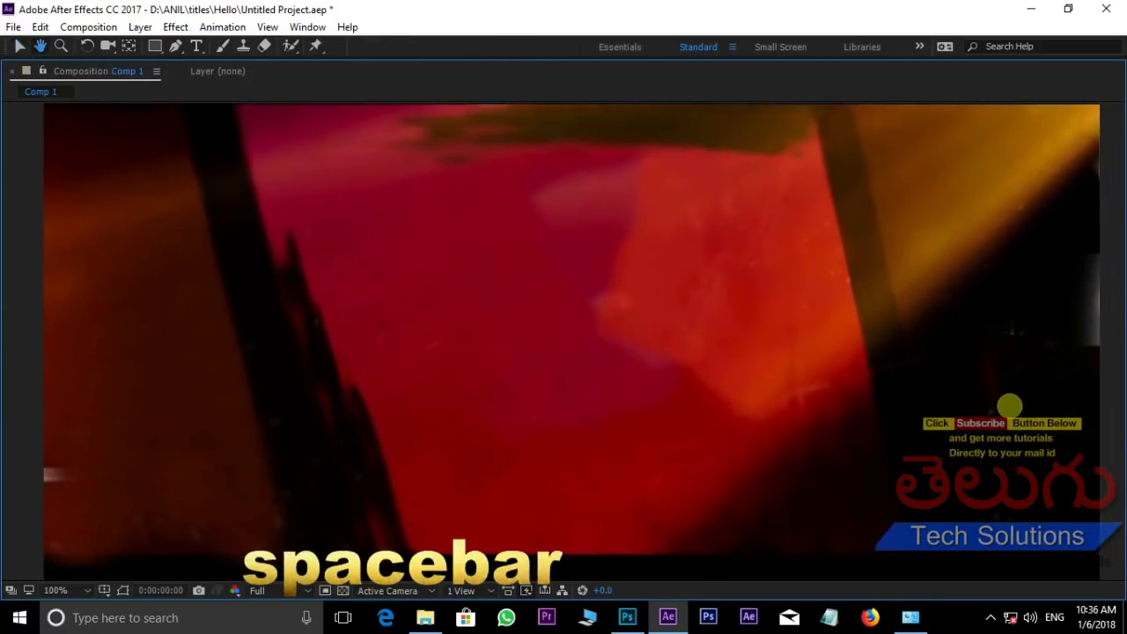
key(space)
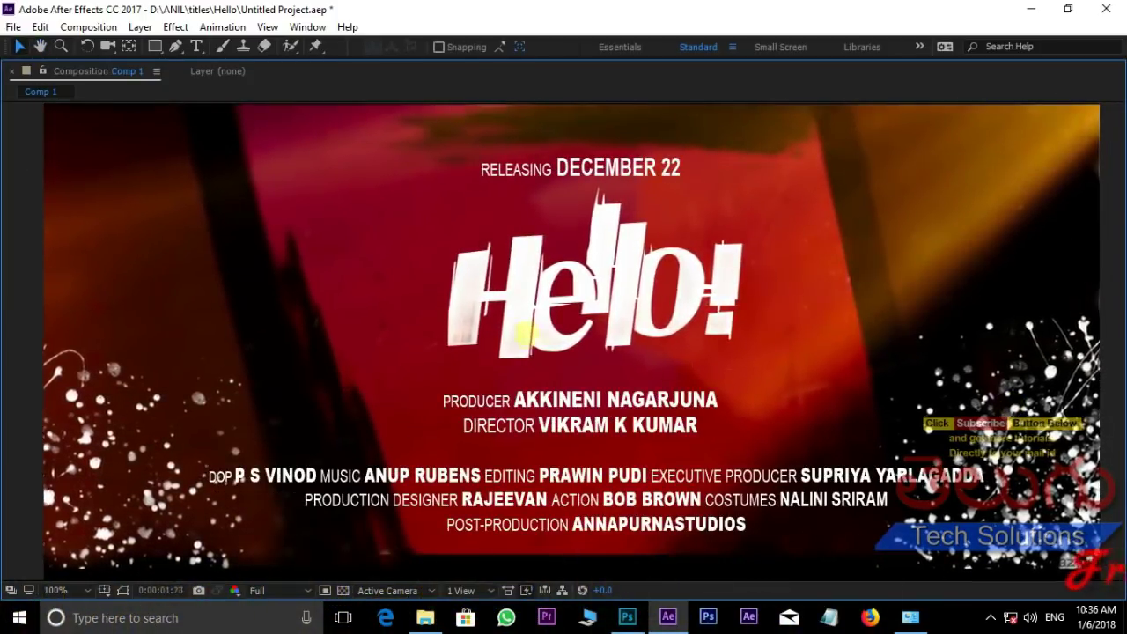